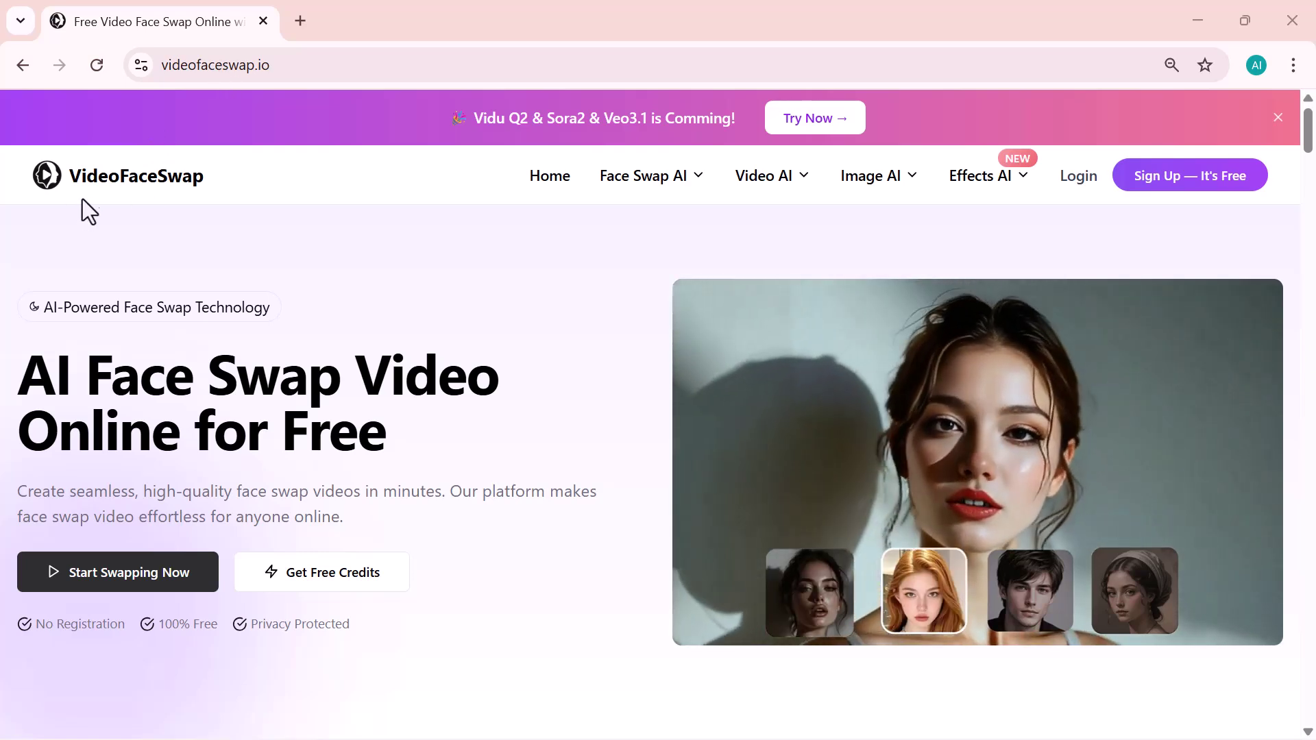
- Scroll through the homepage gallery and guide sections down to the Video Face Swap panel
scroll(169, 197, "down", 3)
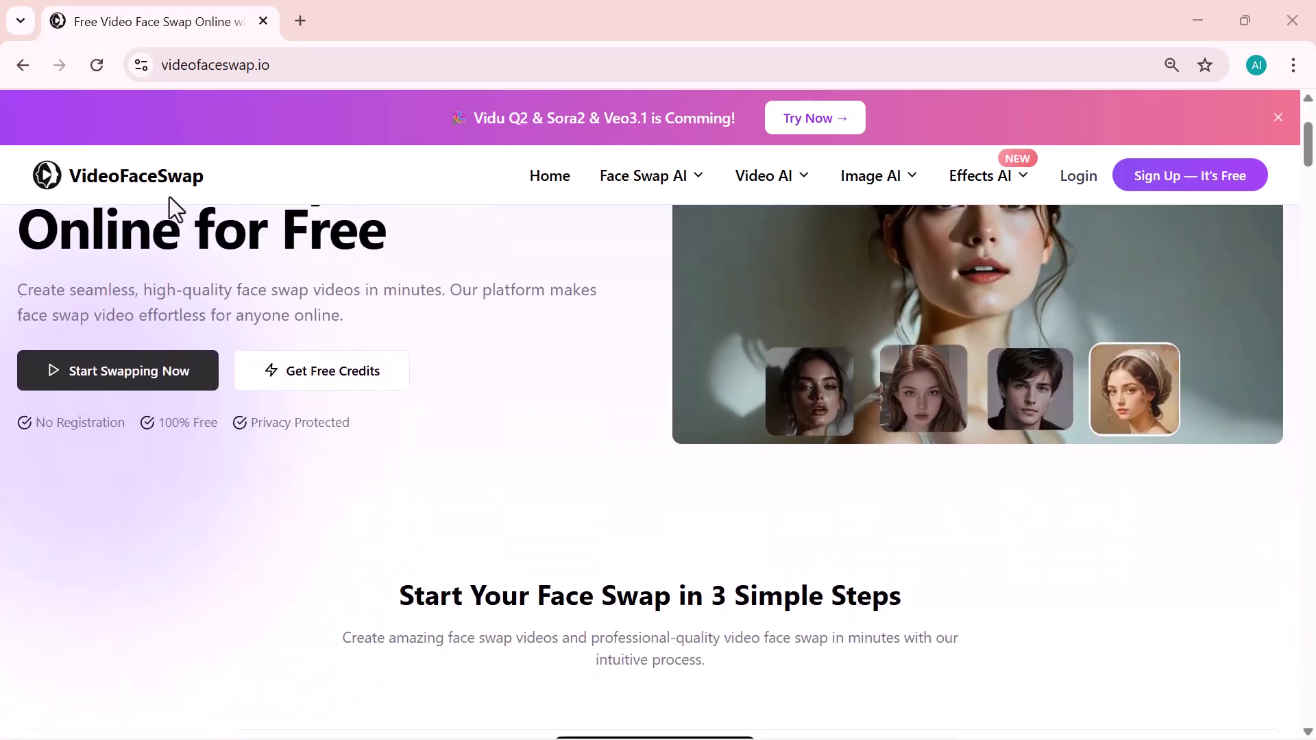
scroll(170, 196, "down", 3)
scroll(170, 196, "down", 2)
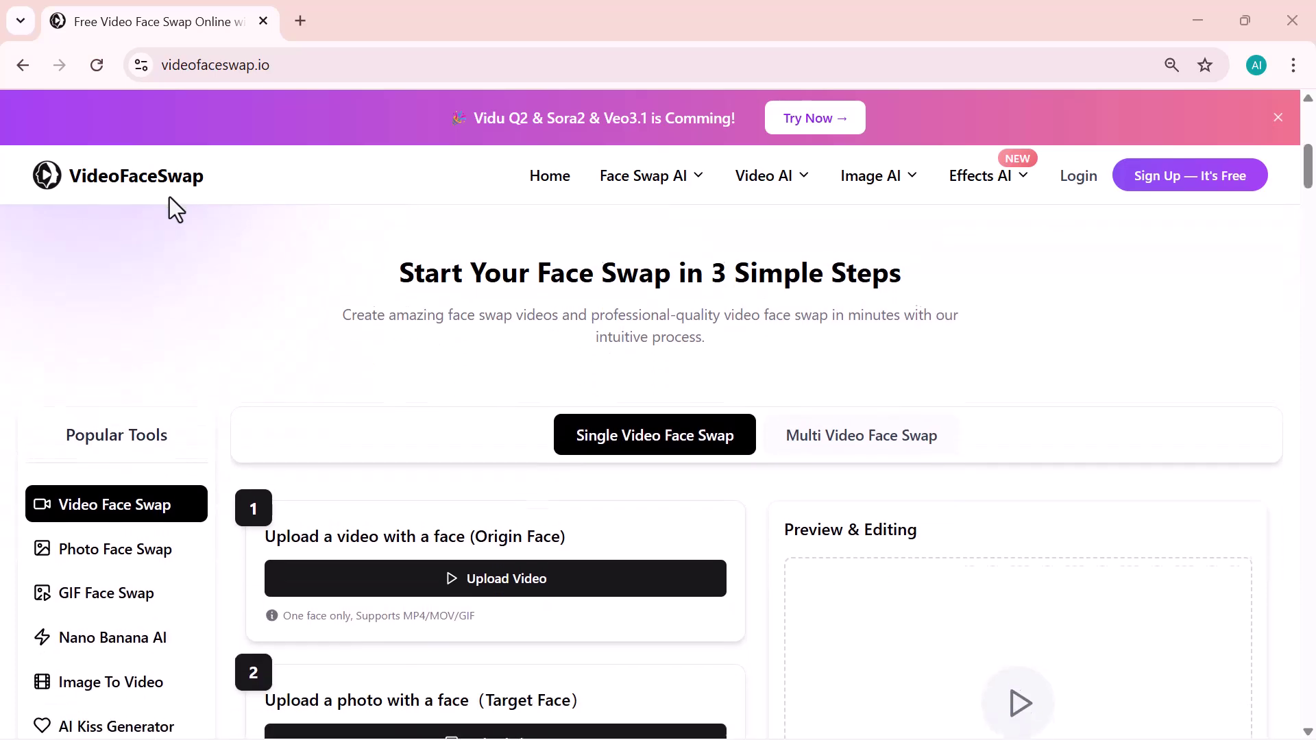
scroll(170, 196, "down", 3)
scroll(170, 196, "down", 3)
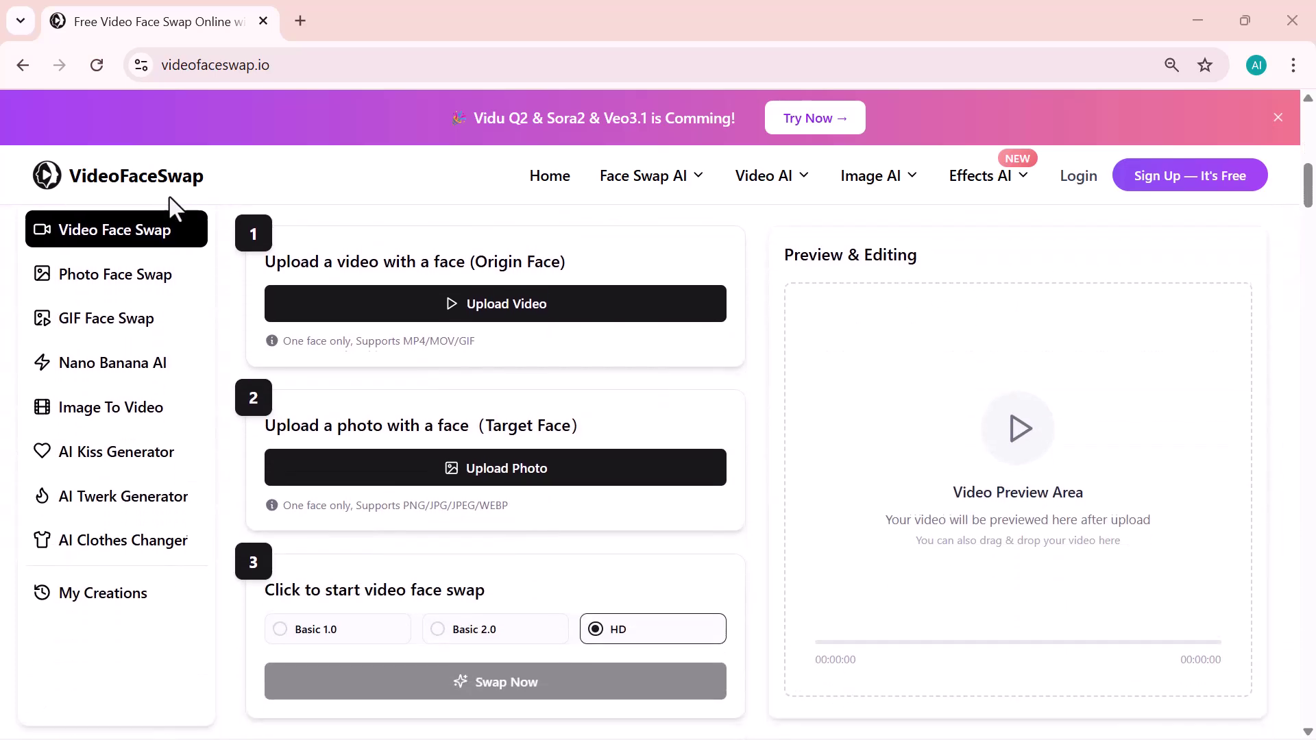
scroll(170, 196, "up", 3)
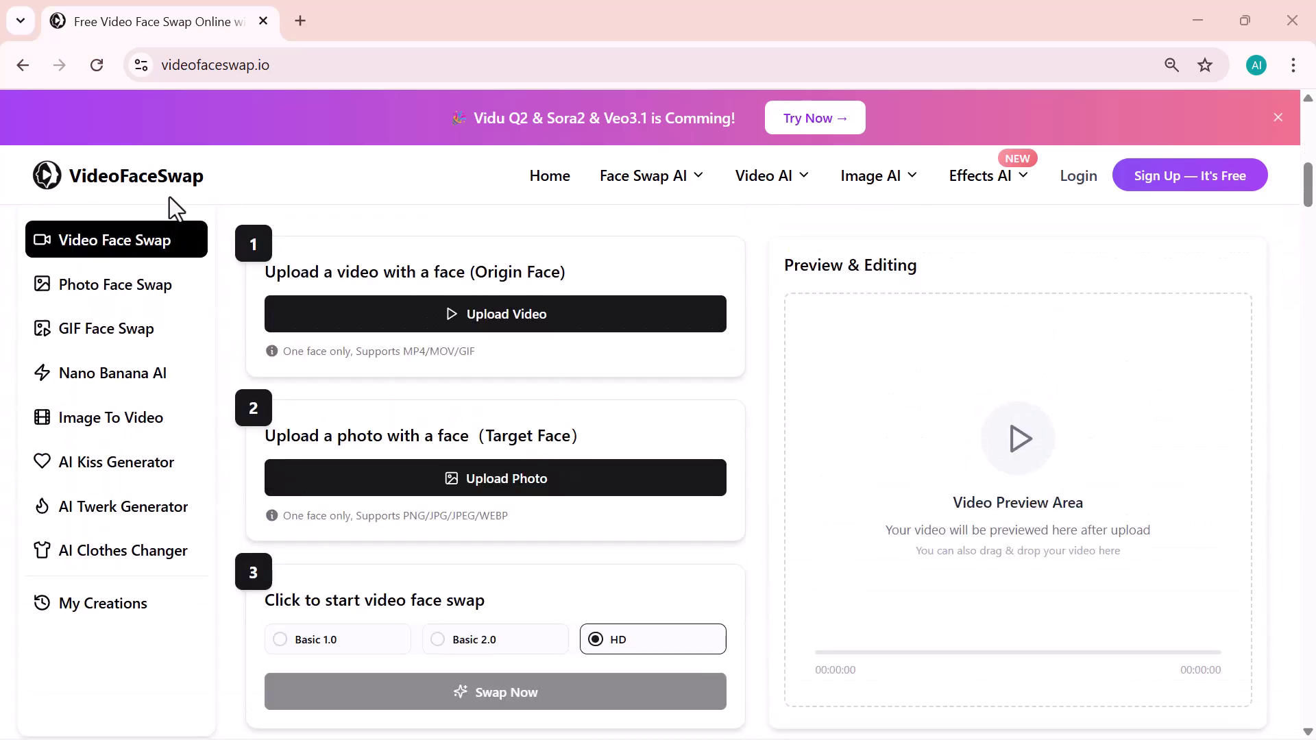
scroll(170, 196, "down", 5)
scroll(170, 196, "down", 3)
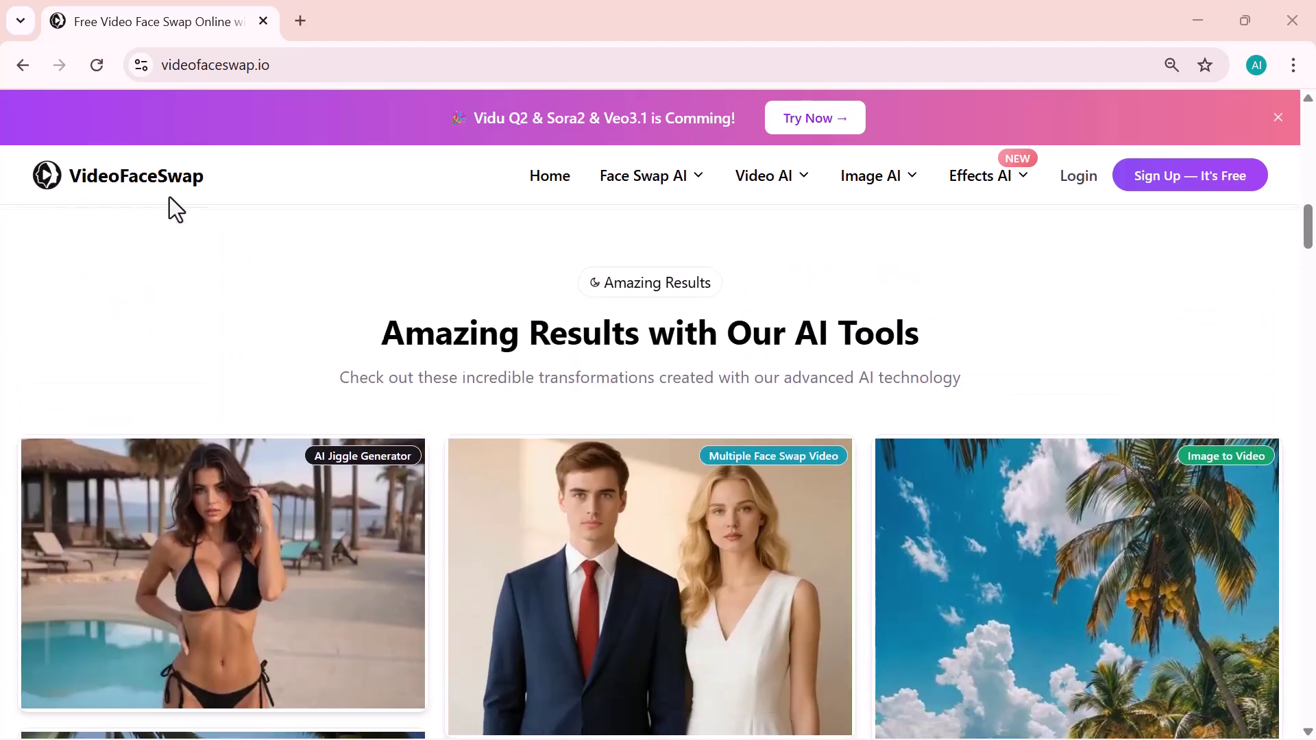
scroll(170, 196, "down", 4)
scroll(170, 196, "down", 2)
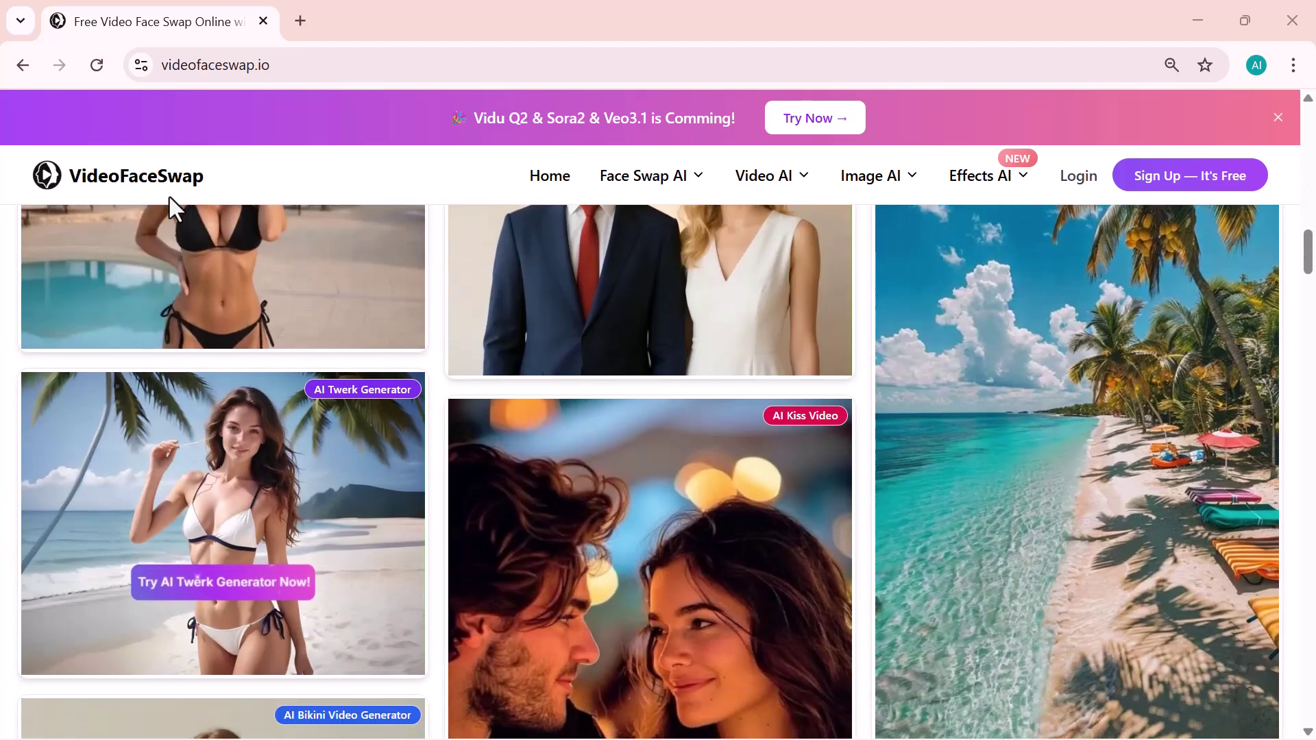
scroll(409, 482, "down", 3)
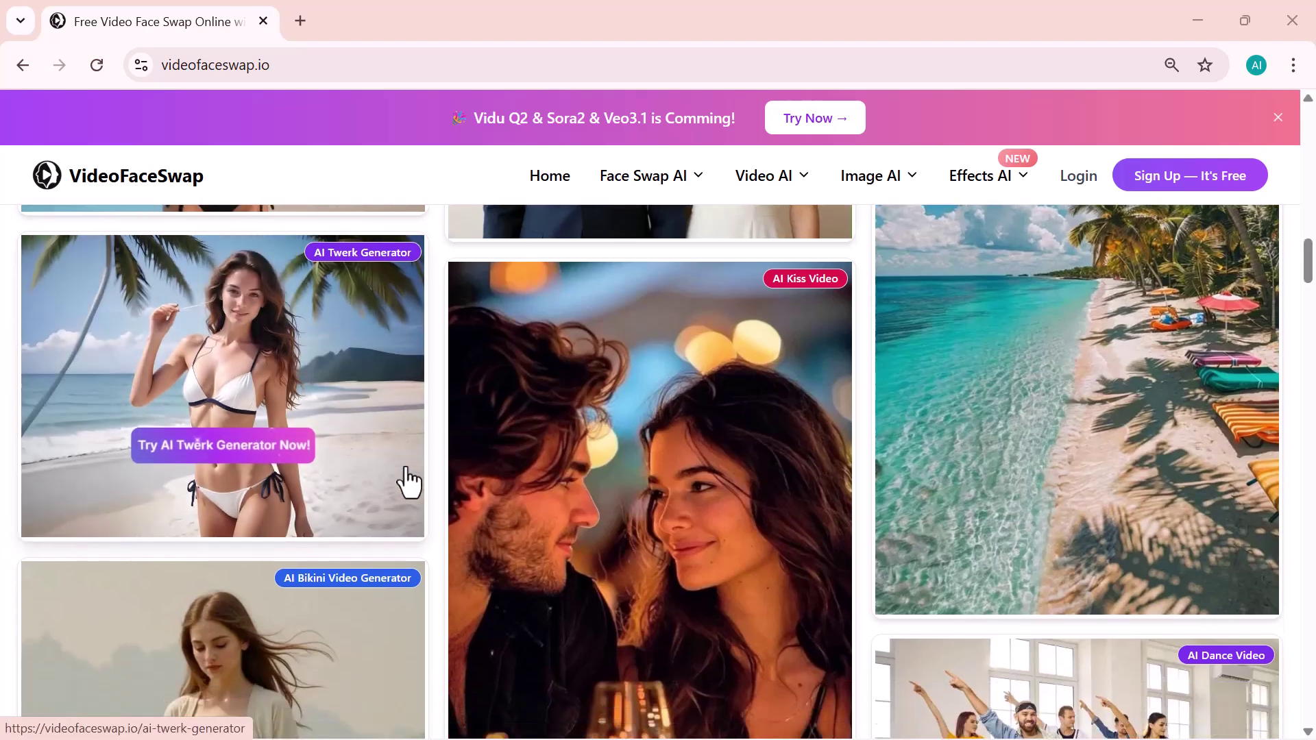
scroll(634, 472, "down", 3)
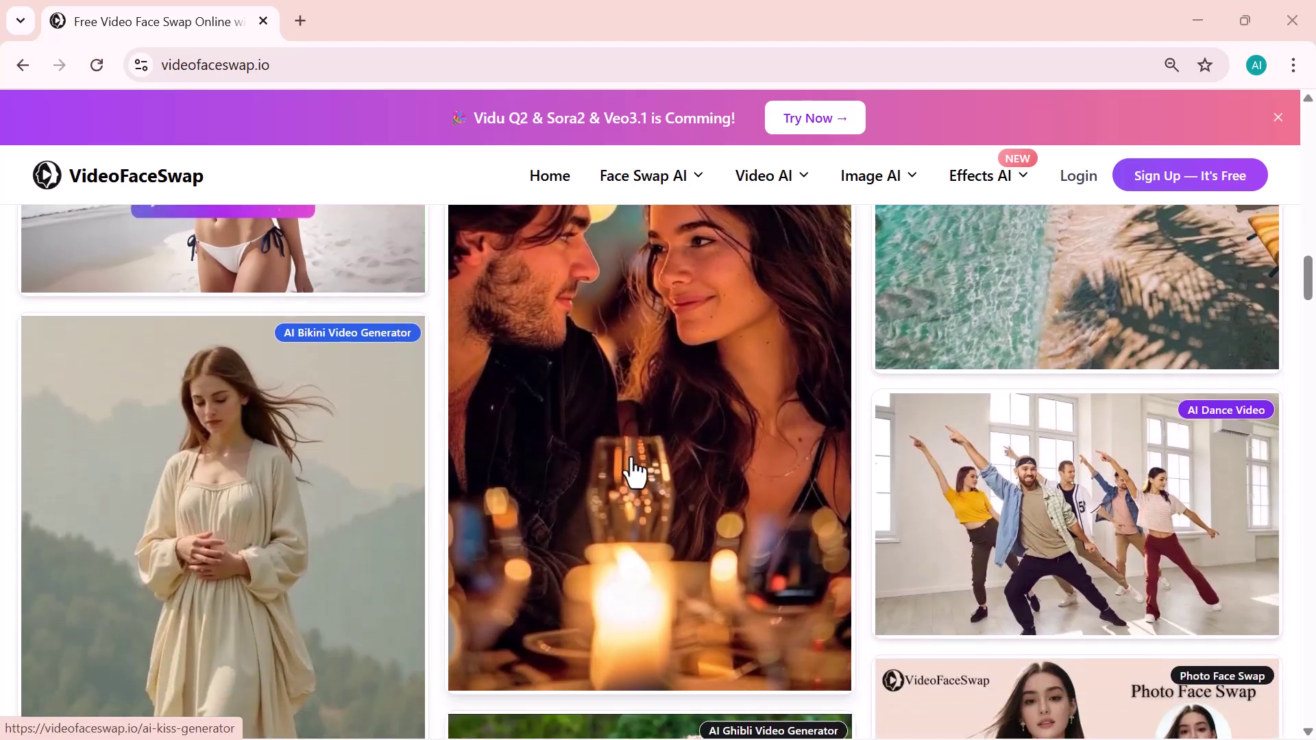
scroll(634, 471, "down", 2)
scroll(634, 472, "down", 1)
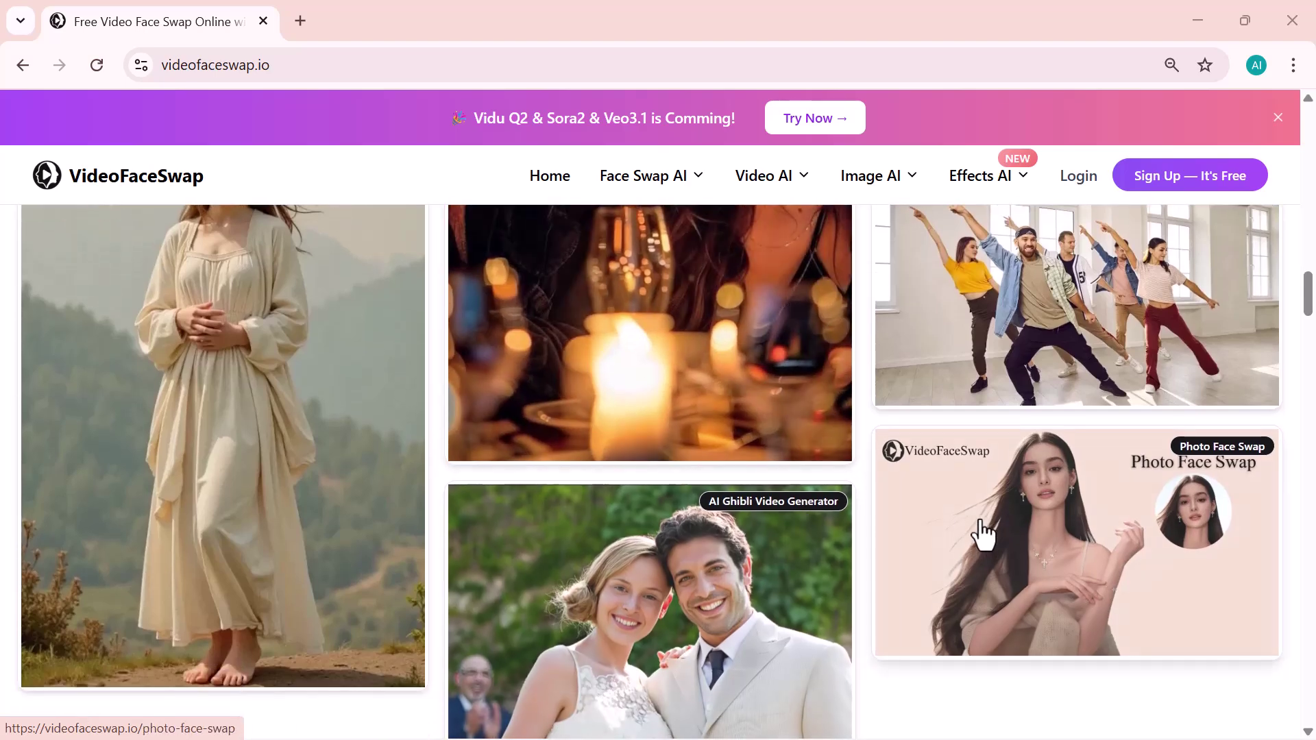
scroll(989, 536, "down", 3)
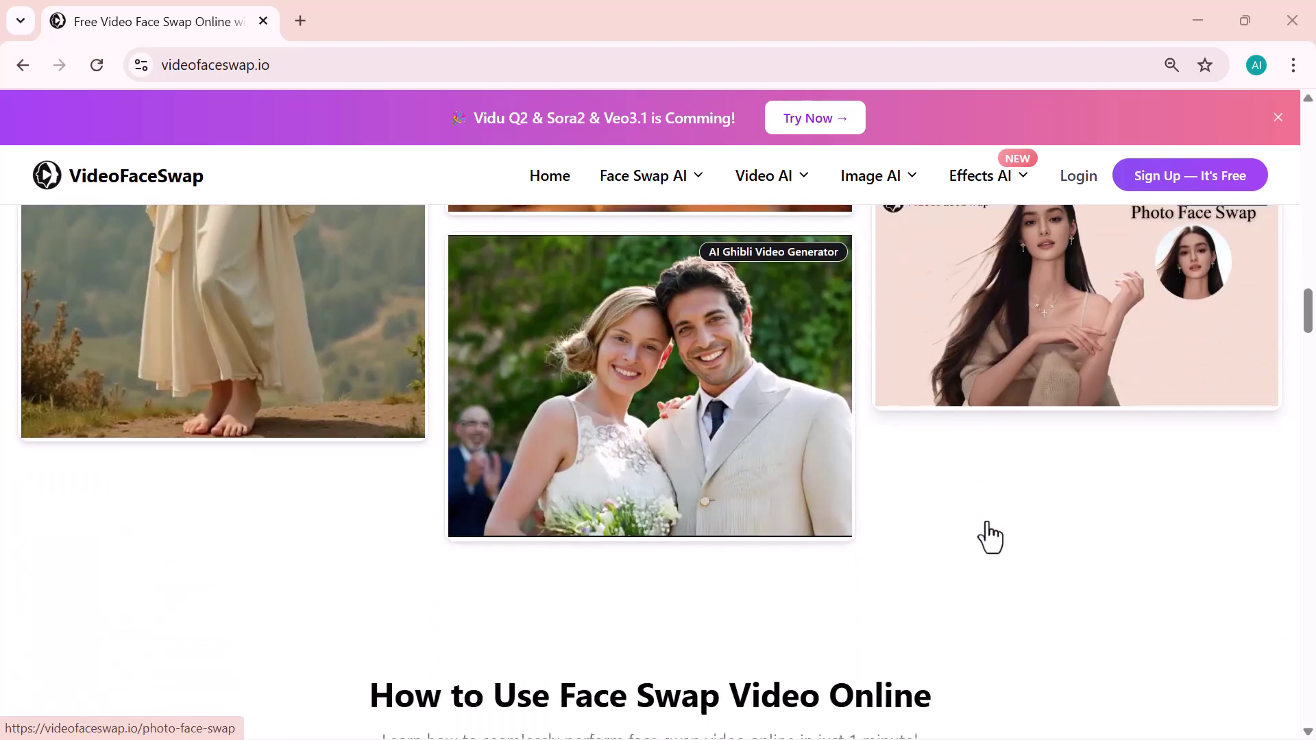
scroll(988, 536, "down", 3)
scroll(989, 537, "down", 3)
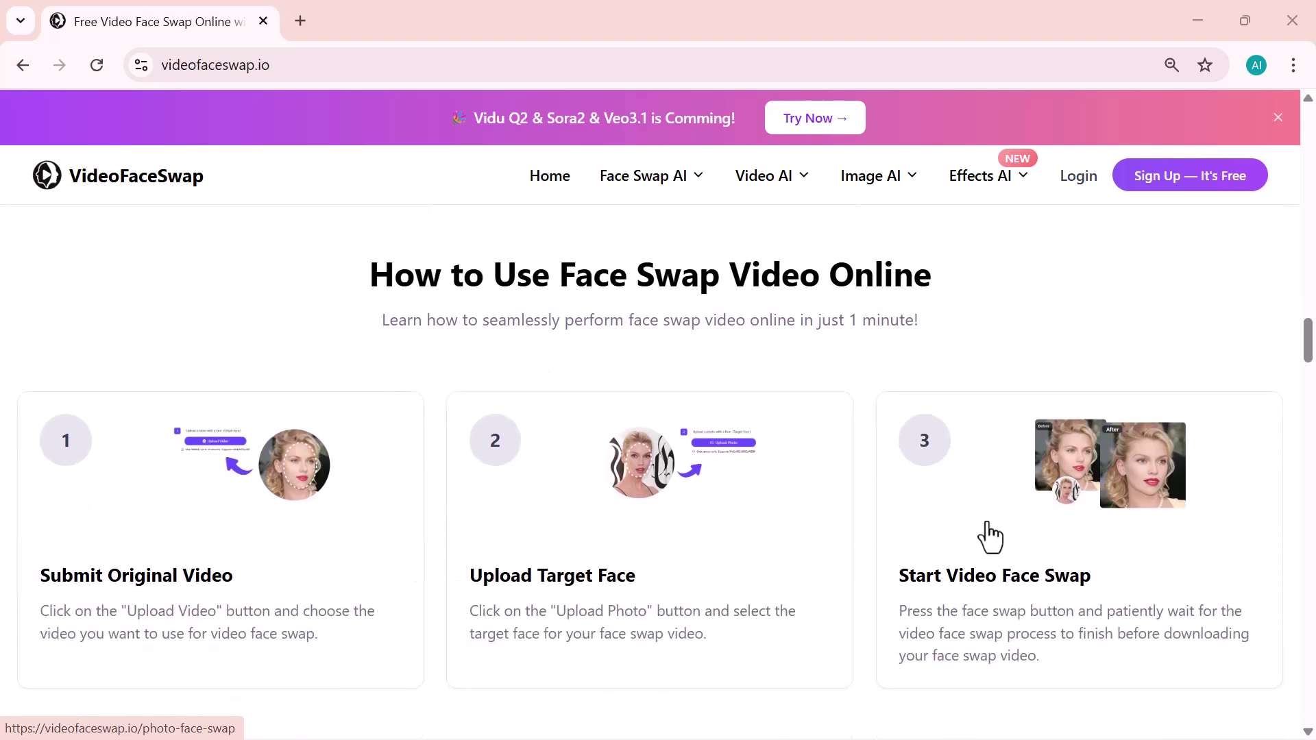
scroll(988, 537, "down", 2)
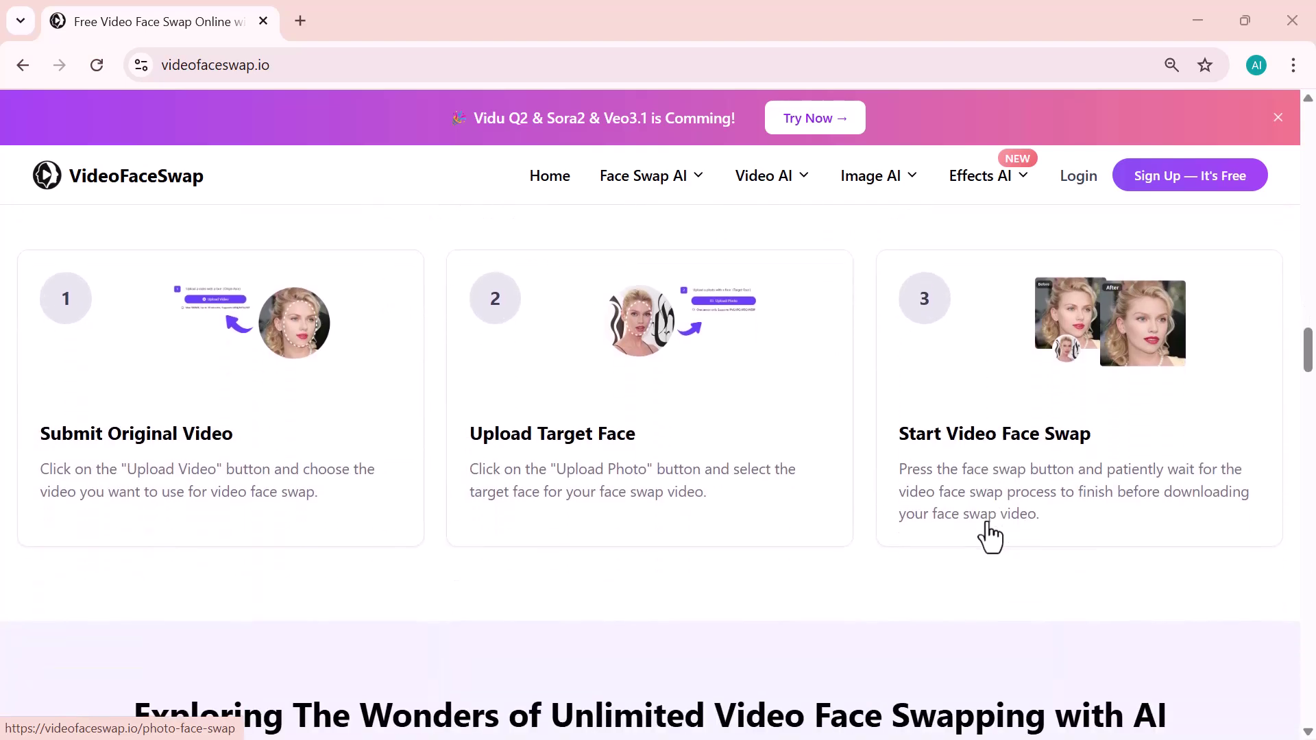
scroll(988, 537, "down", 2)
scroll(988, 536, "down", 3)
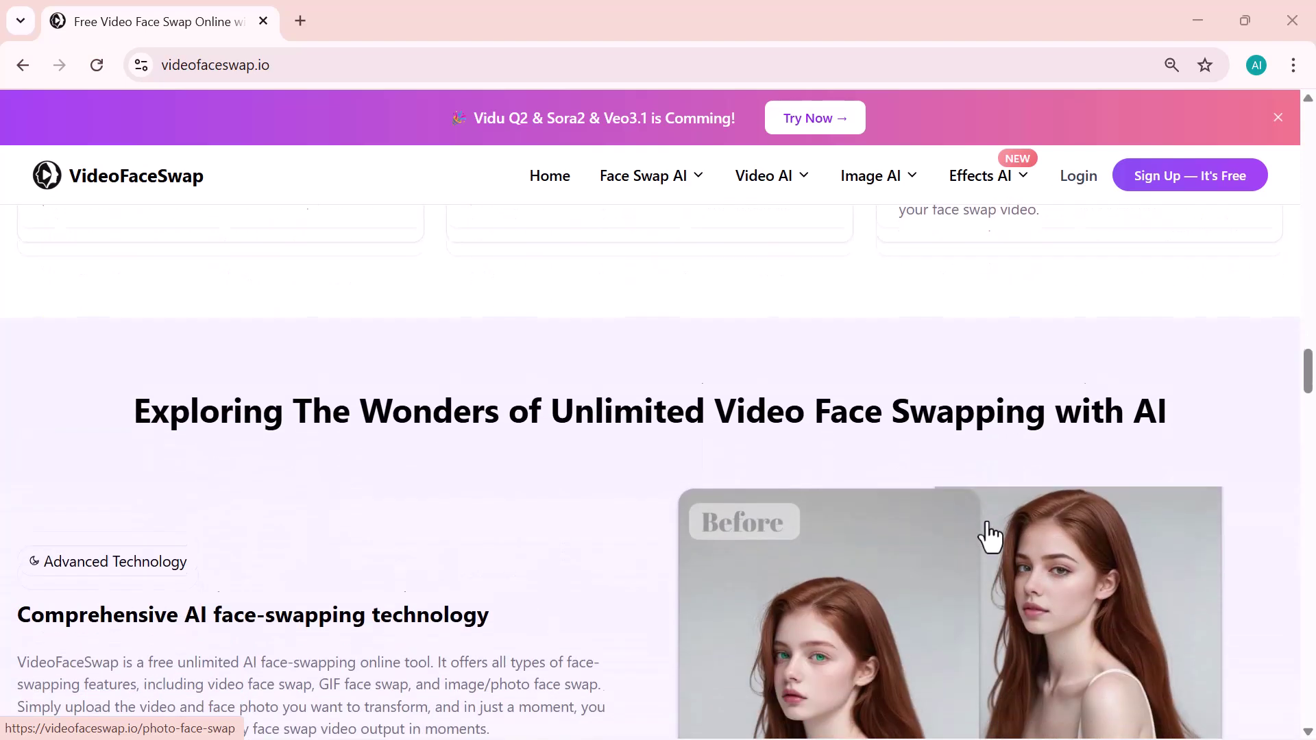
scroll(988, 537, "down", 2)
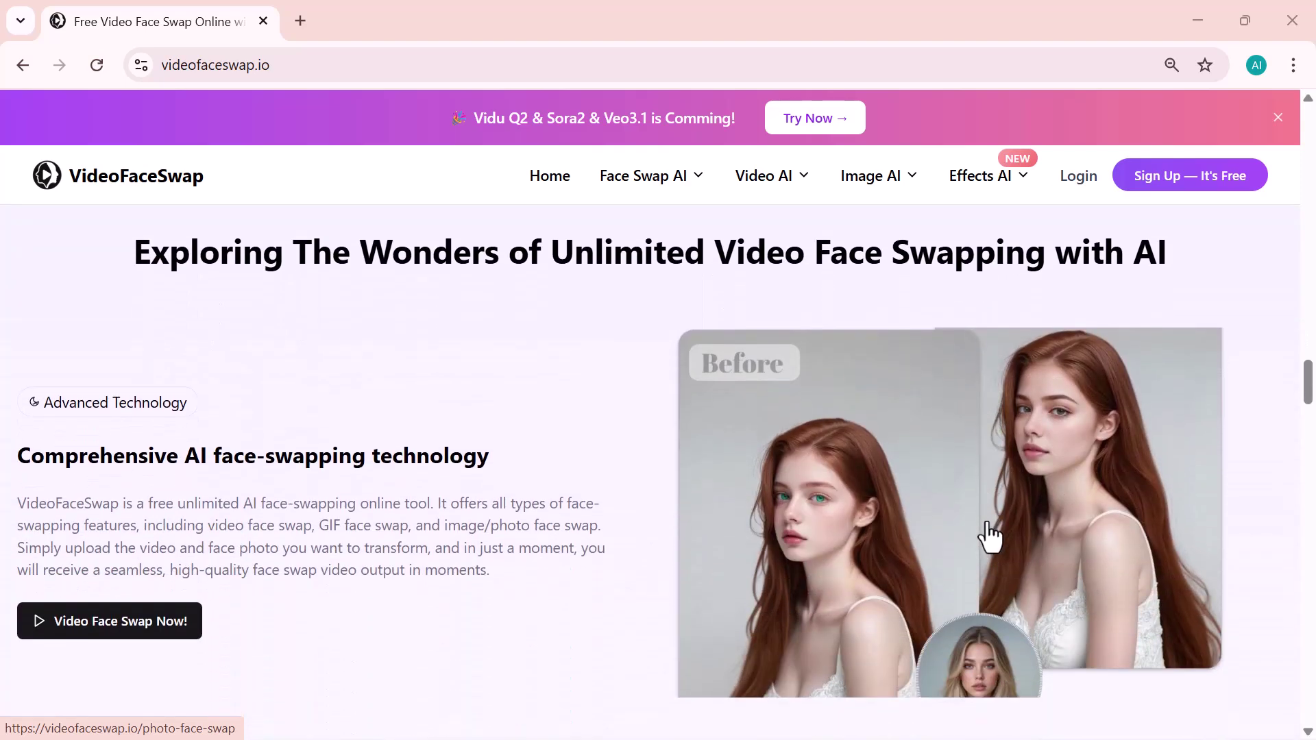
scroll(989, 536, "down", 2)
scroll(989, 537, "down", 2)
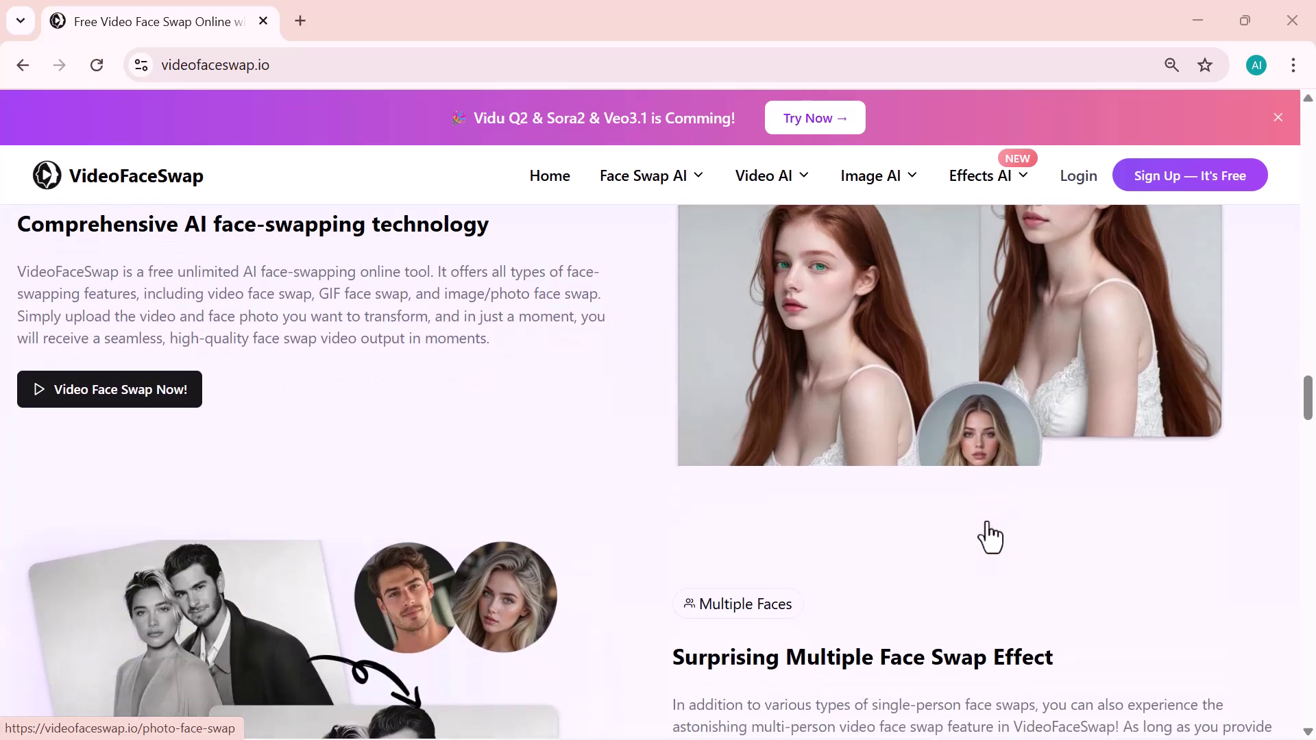
scroll(989, 536, "down", 4)
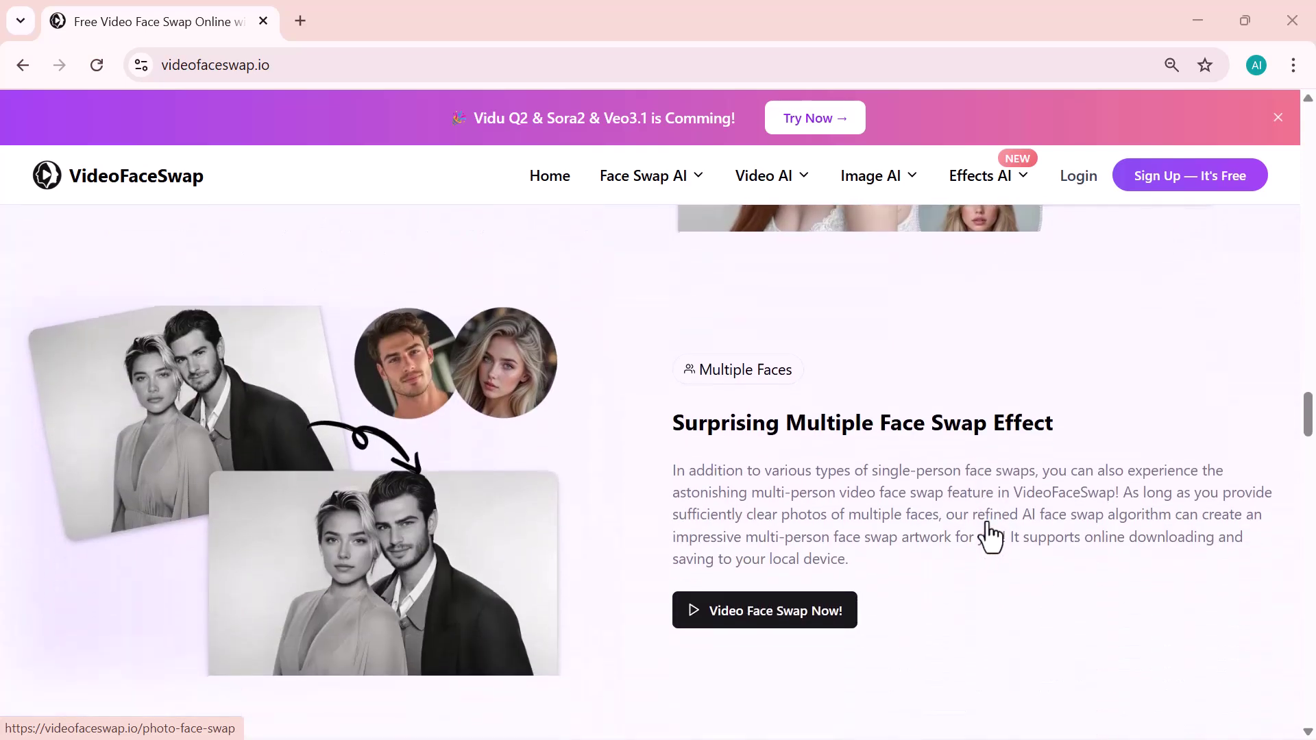
scroll(989, 536, "down", 2)
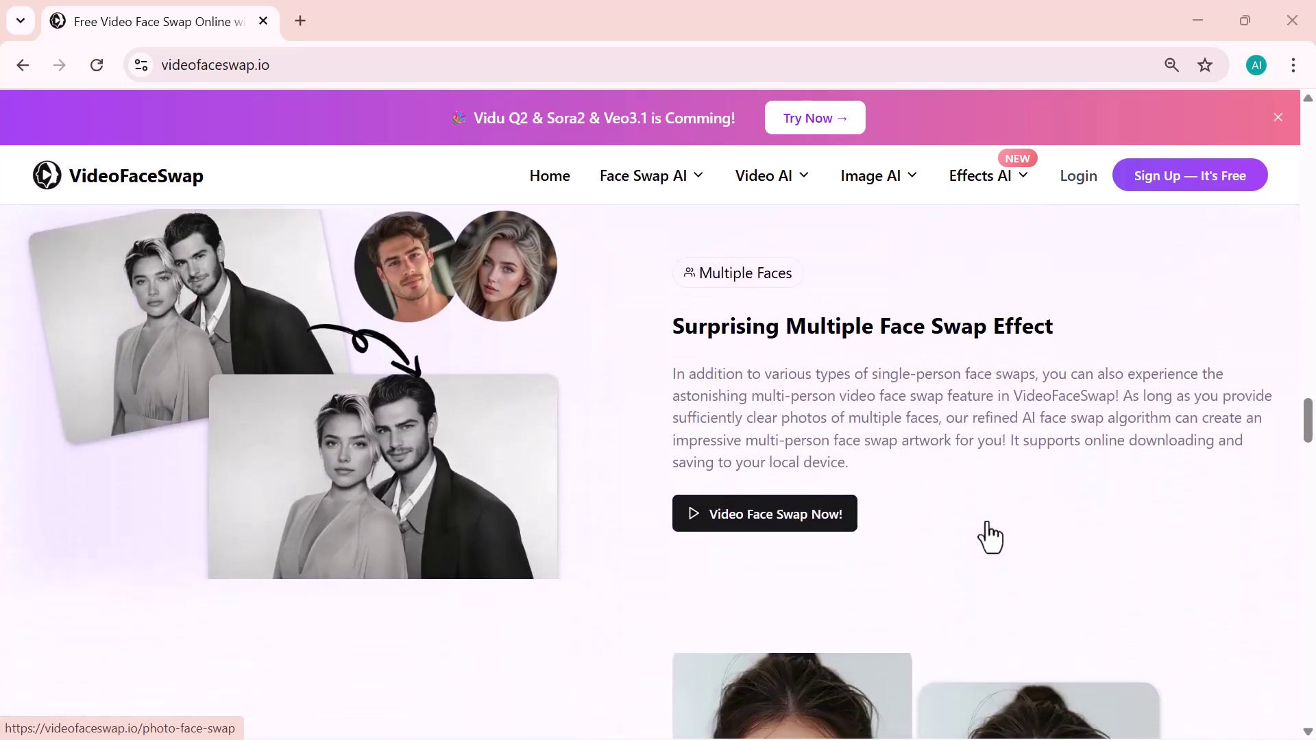
scroll(989, 536, "down", 2)
scroll(989, 537, "down", 2)
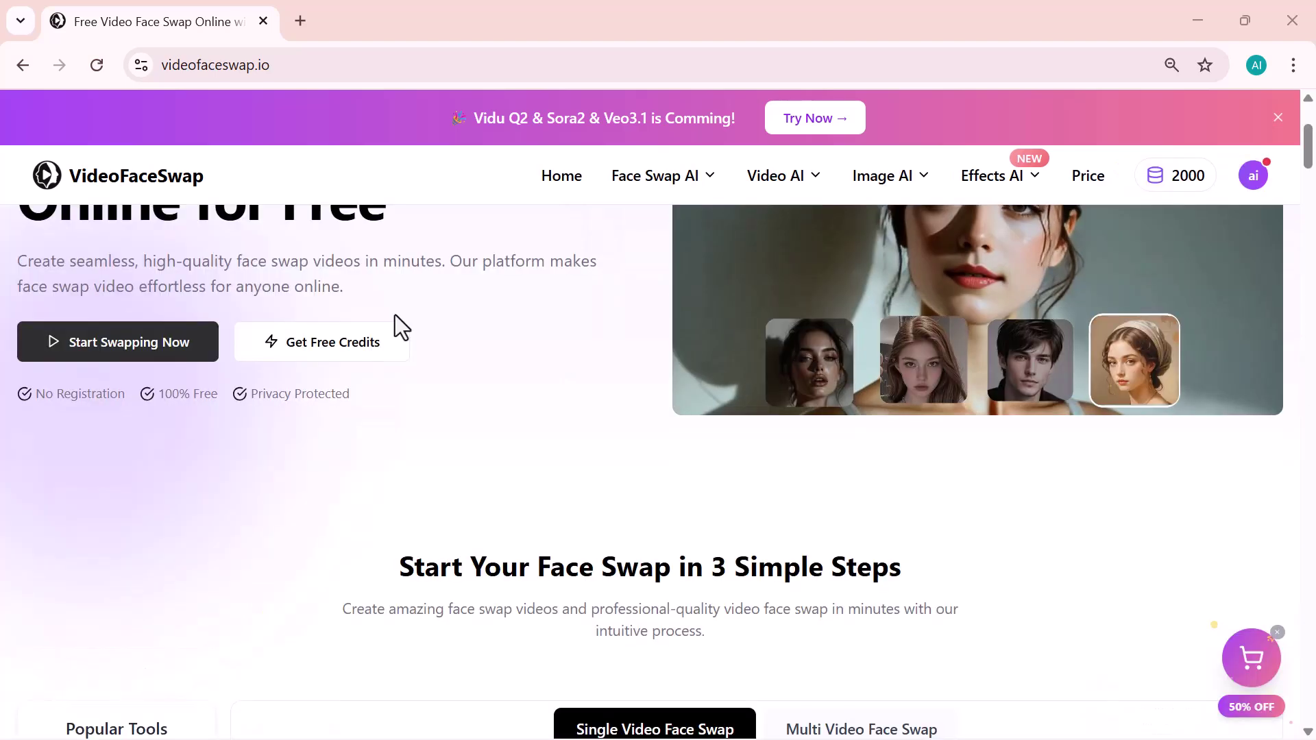
scroll(394, 315, "down", 5)
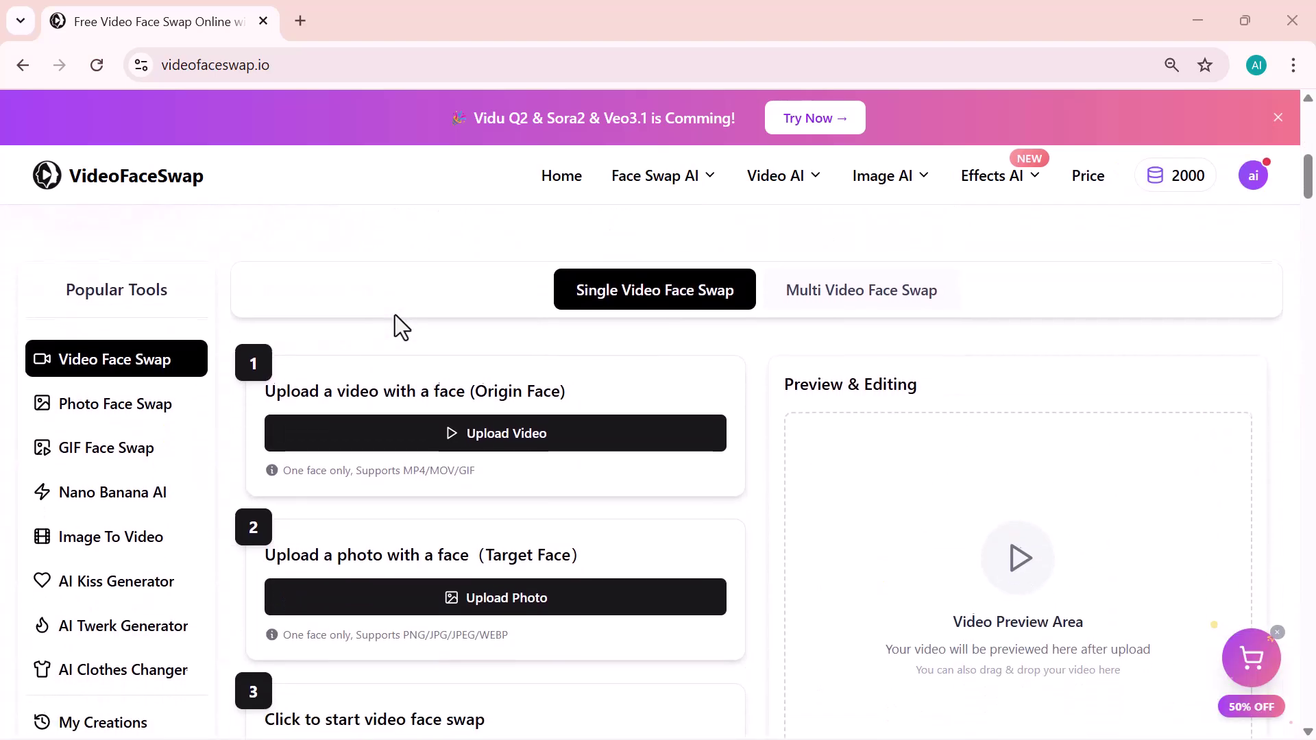
- Browse the Photo Face Swap and GIF Face Swap tool pages
scroll(394, 315, "down", 1)
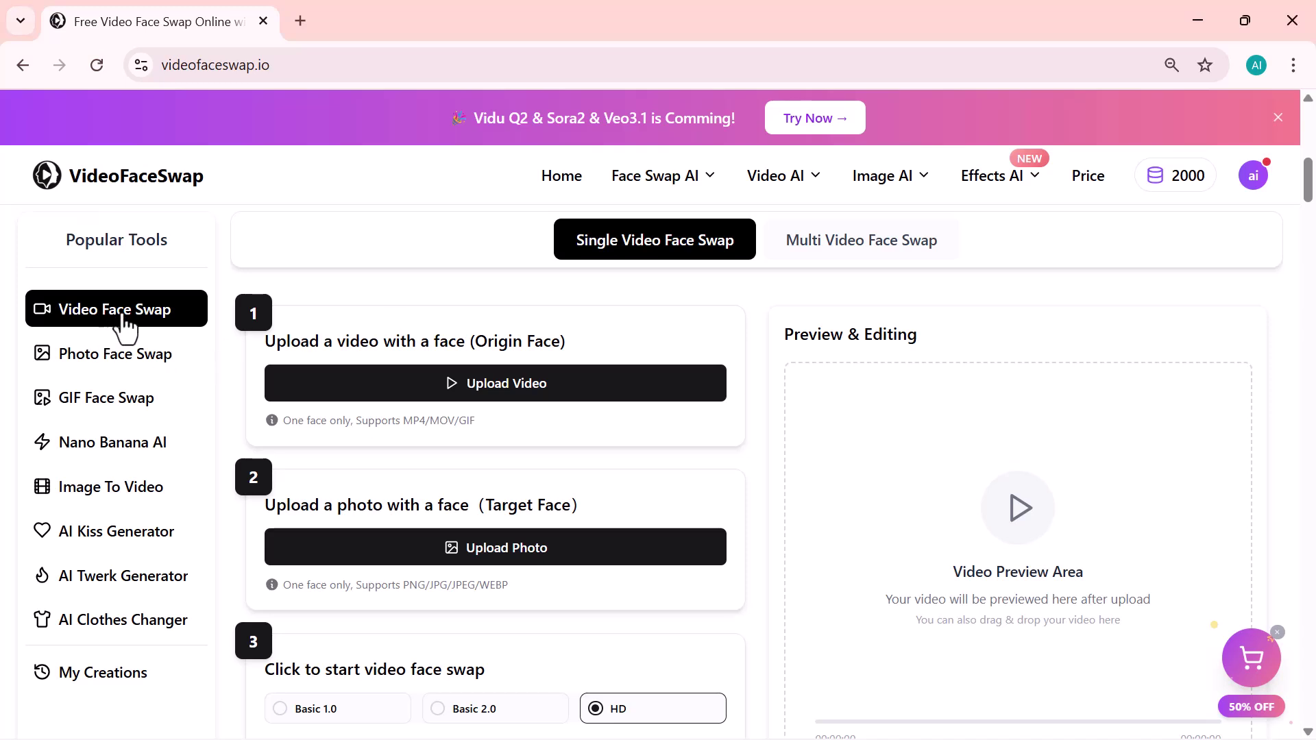
left_click(105, 370)
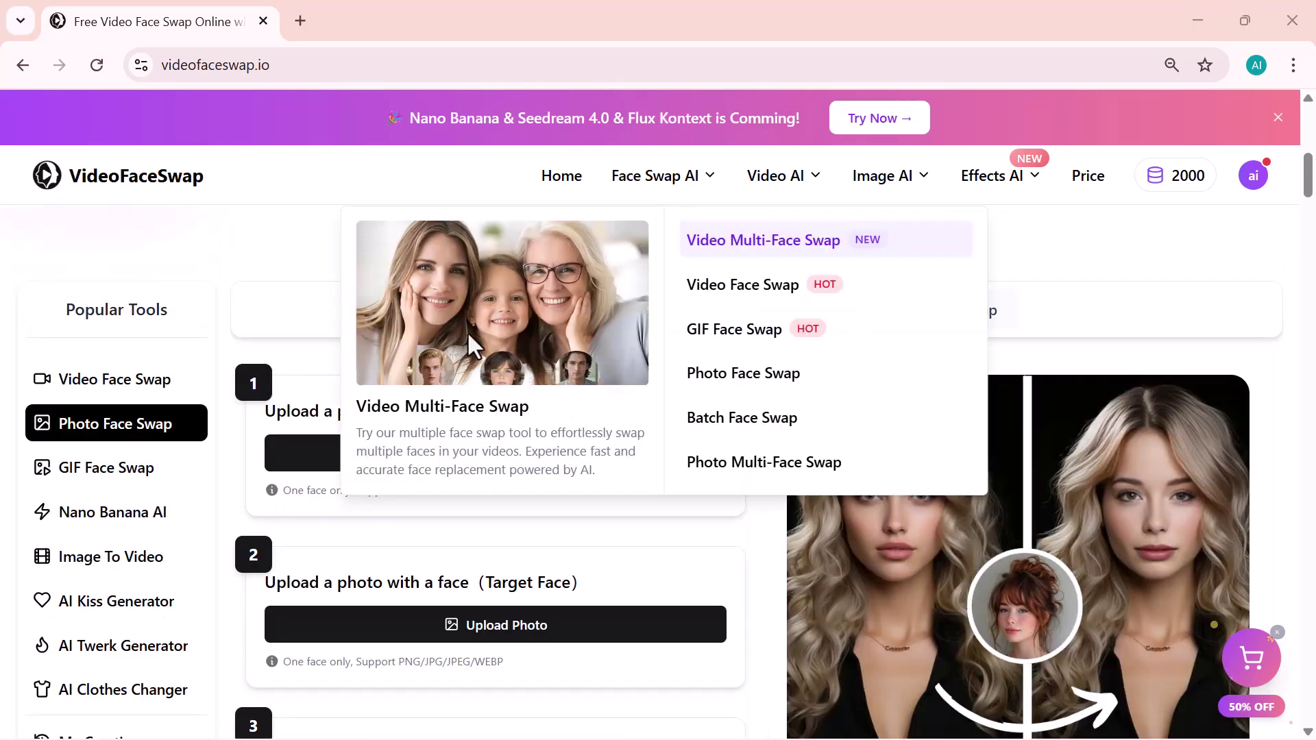
left_click(113, 305)
scroll(509, 338, "up", 2)
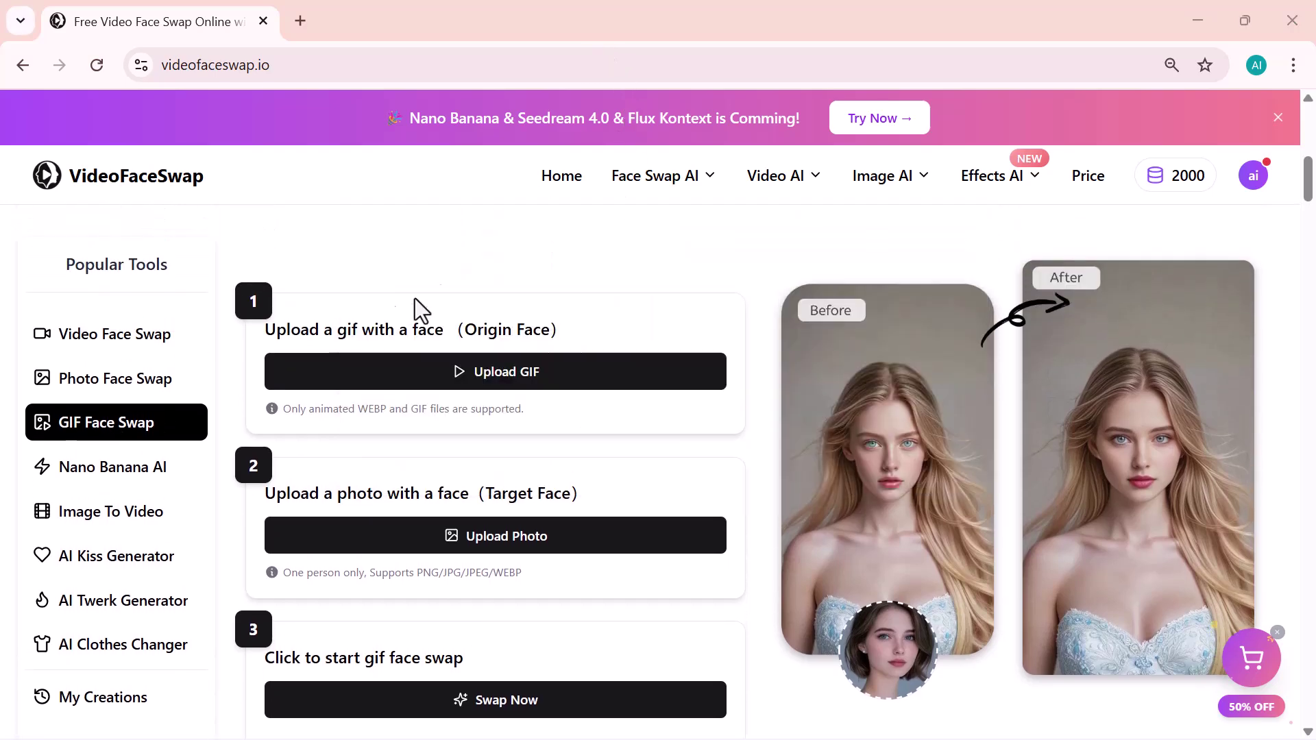
- View the Nano Banana AI and Image To Video pages, then return to the home page
left_click(108, 463)
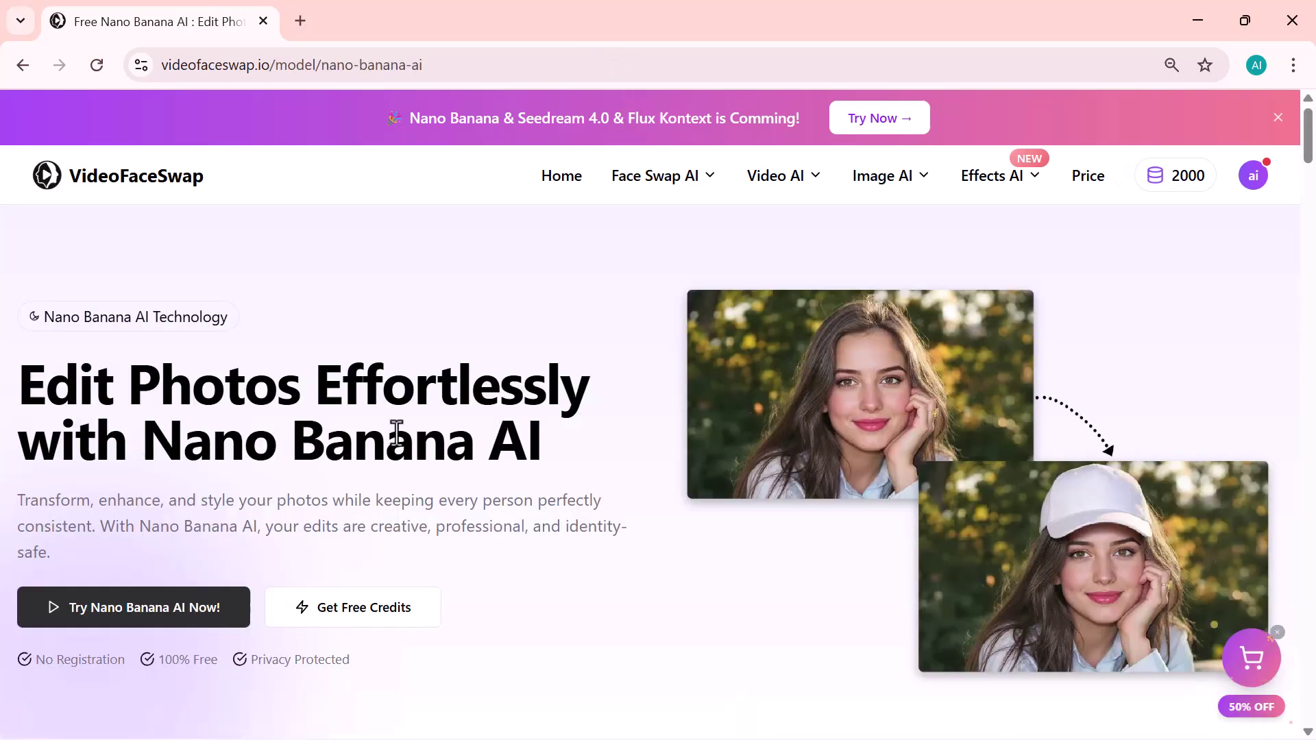
scroll(401, 435, "down", 10)
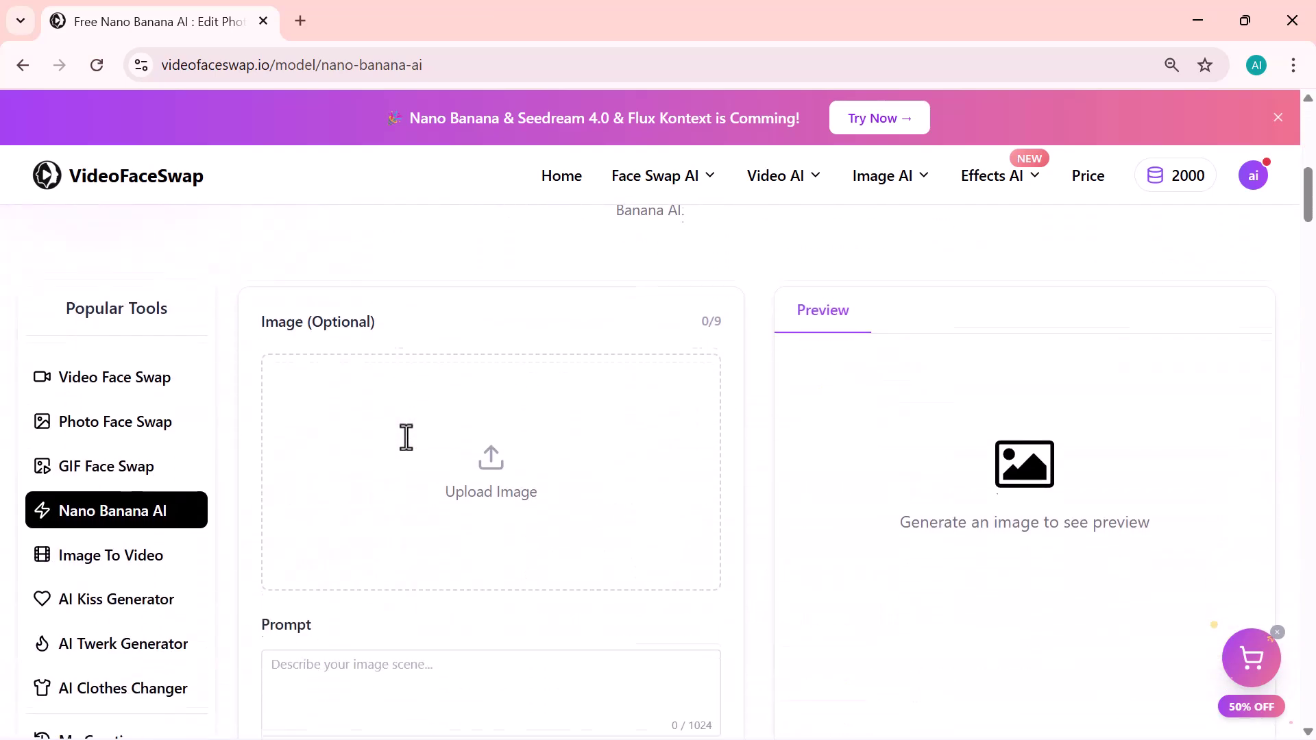
scroll(406, 436, "down", 1)
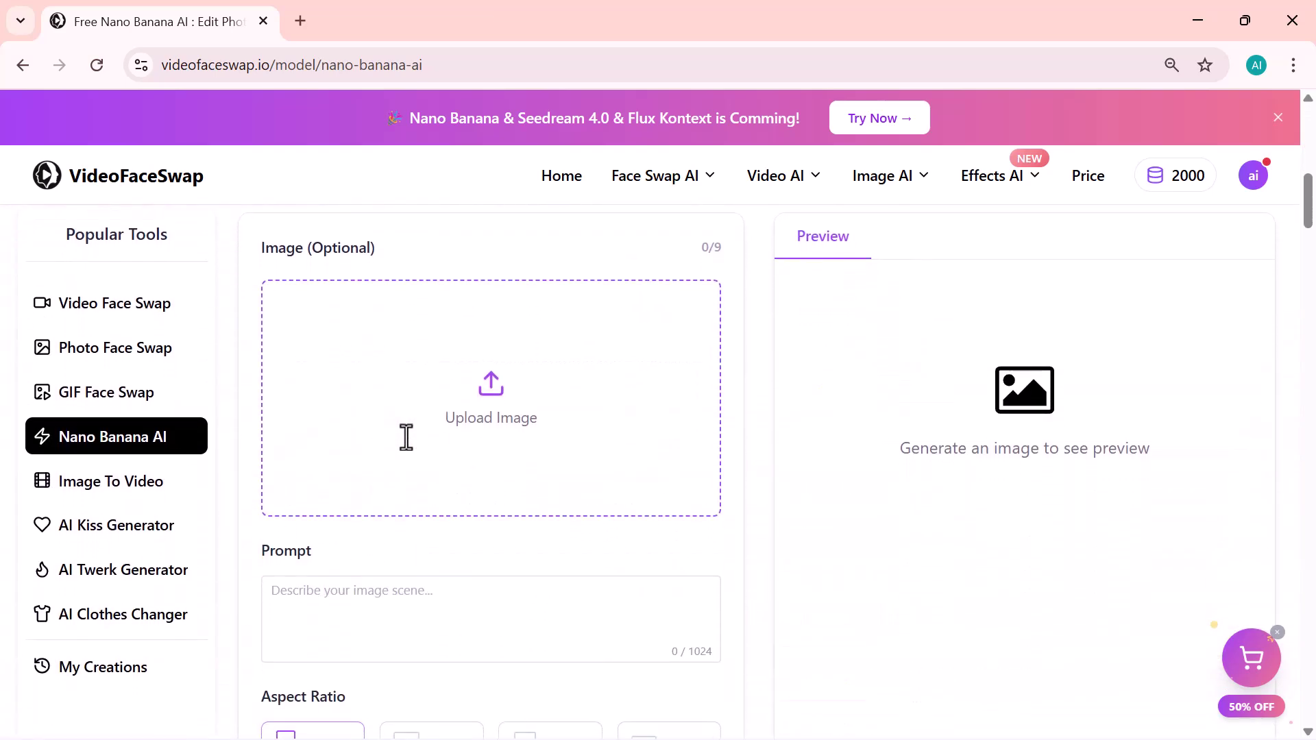
left_click(110, 481)
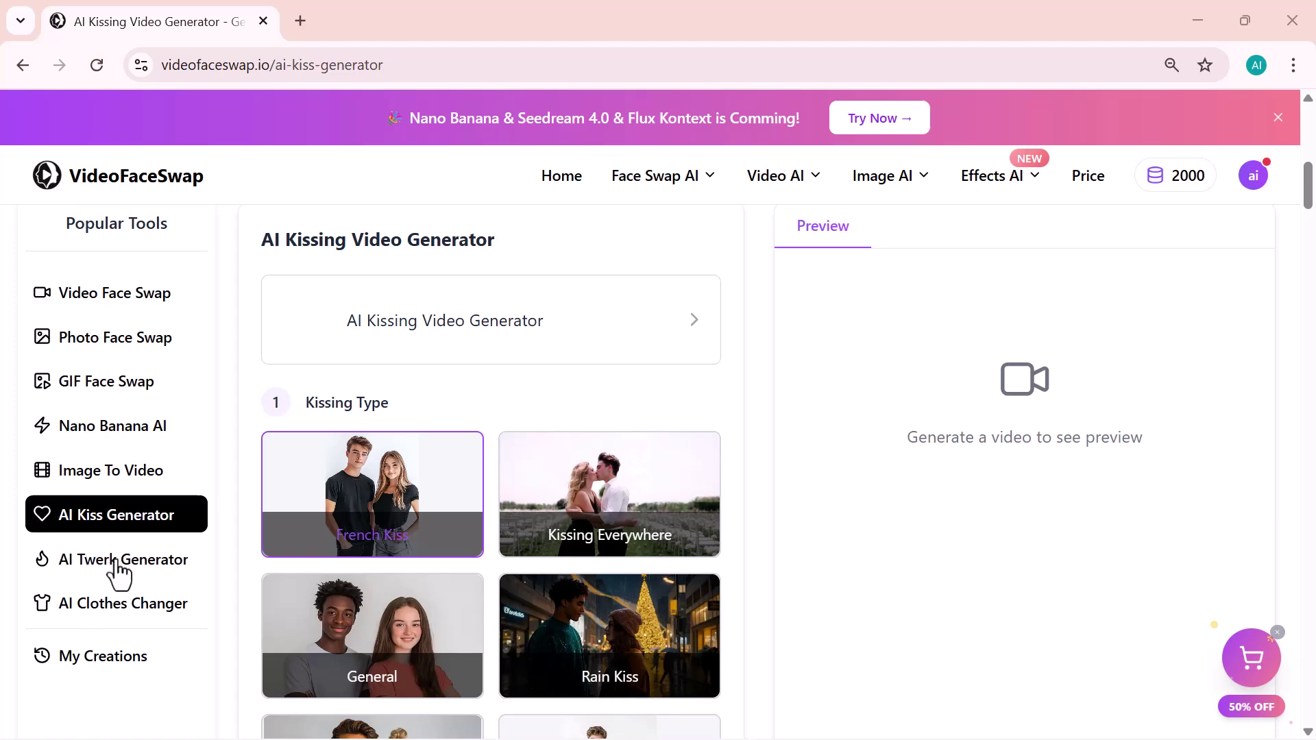
left_click(177, 530)
scroll(371, 509, "down", 4)
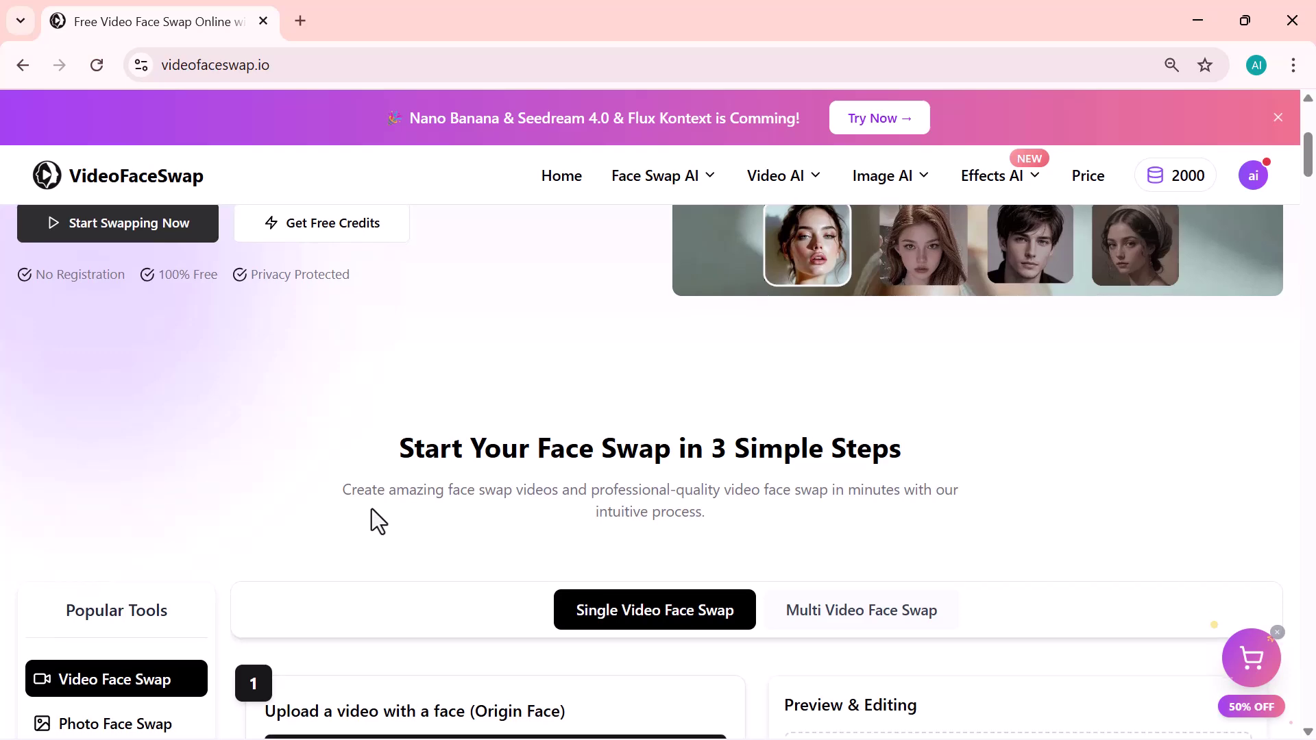
scroll(388, 401, "up", 3)
scroll(391, 384, "down", 5)
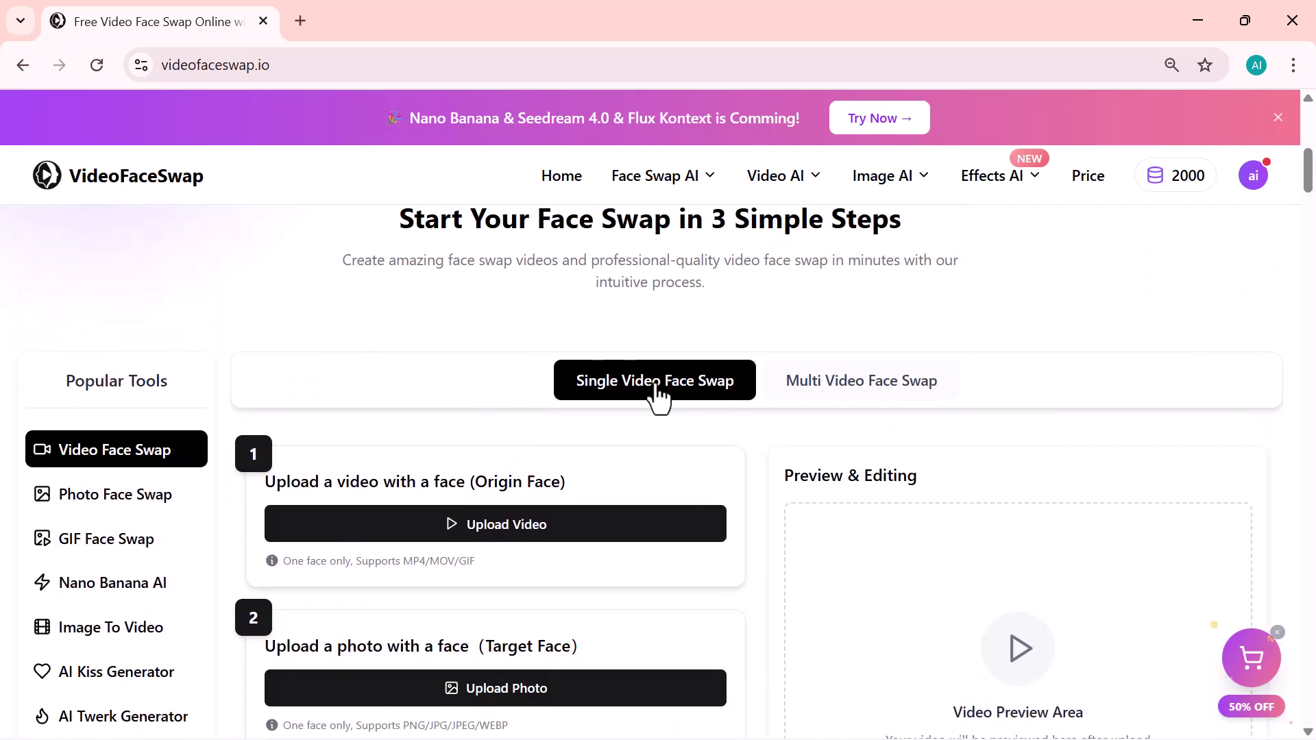
left_click(850, 397)
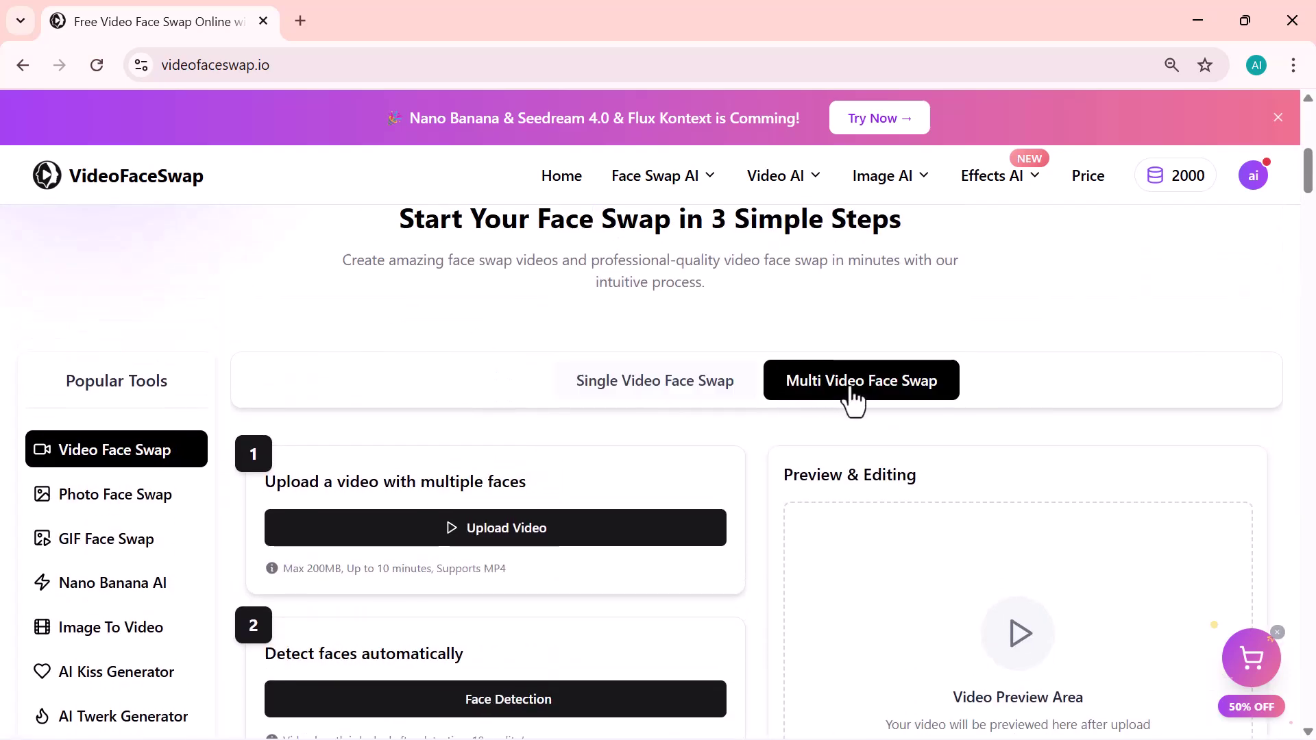
left_click(698, 392)
scroll(585, 507, "down", 1)
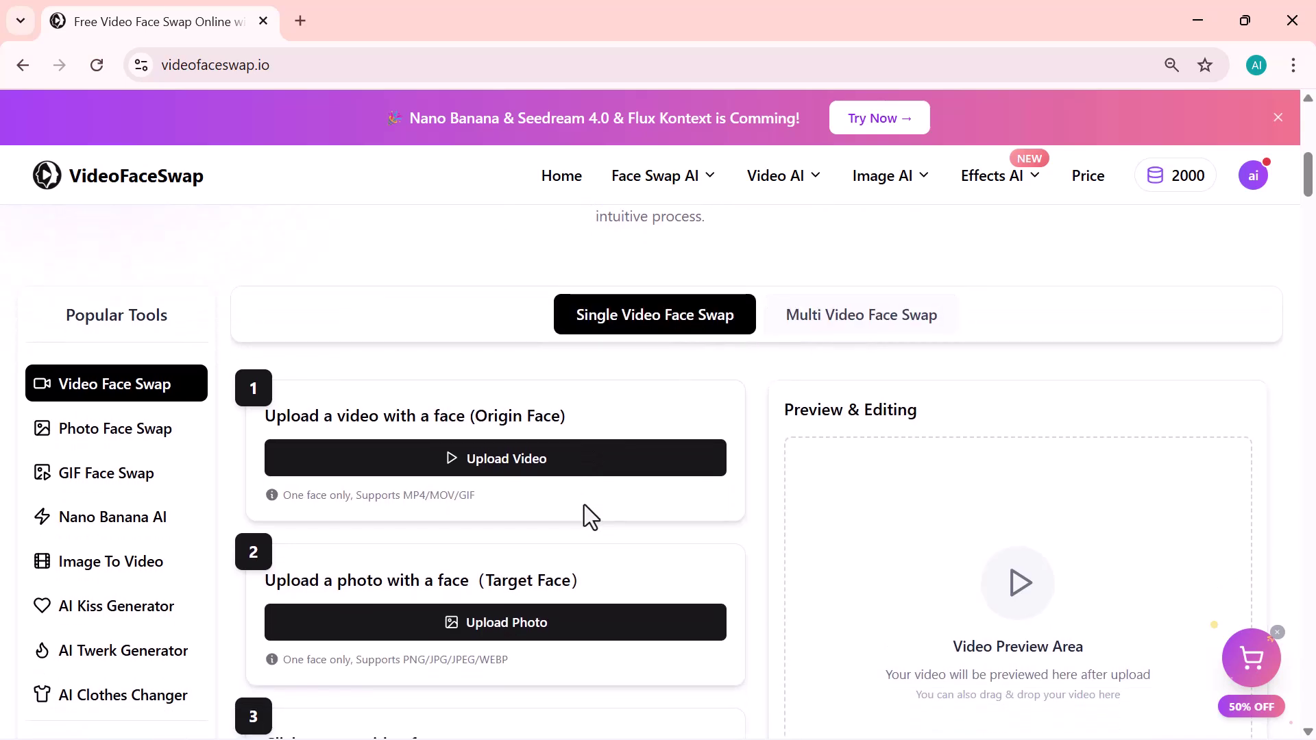
- Upload 3209176-uhd_3840_2160_25fps as the origin-face video and start choosing the target-face photo
left_click(464, 466)
left_click(1138, 706)
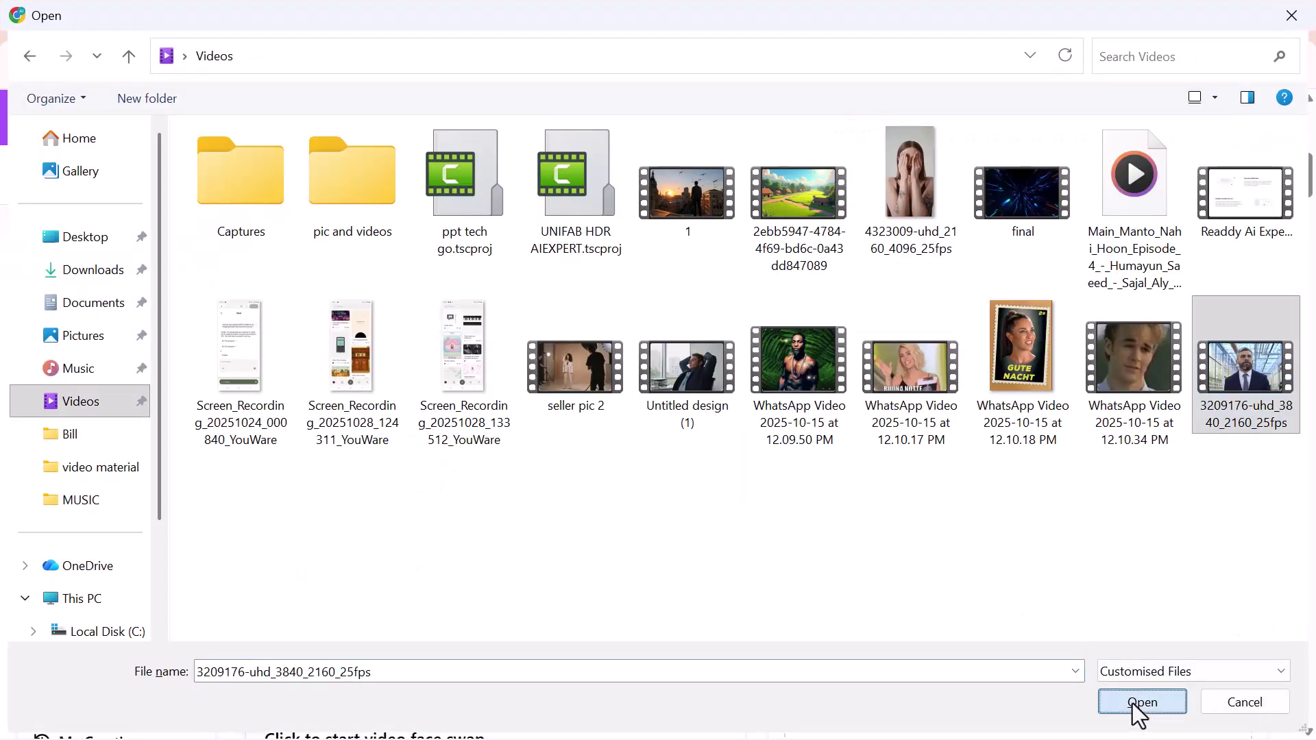
scroll(947, 556, "down", 3)
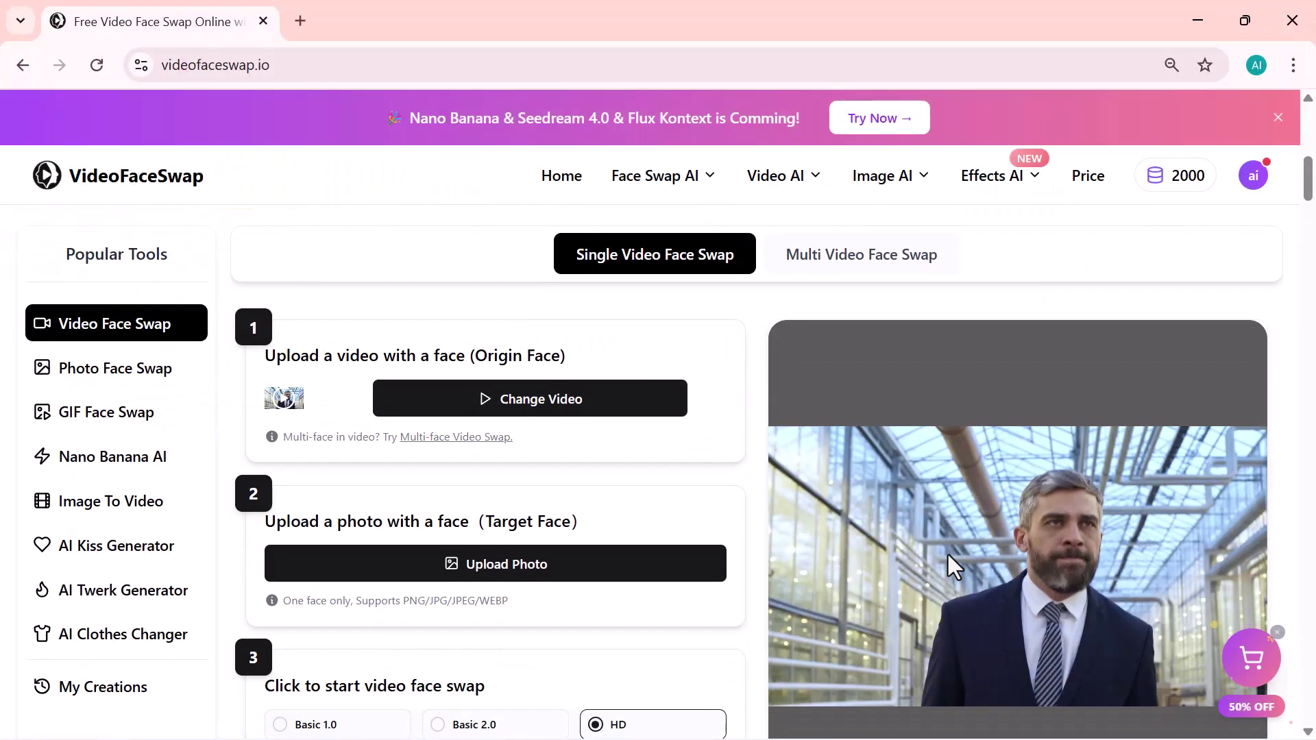
scroll(891, 607, "up", 1)
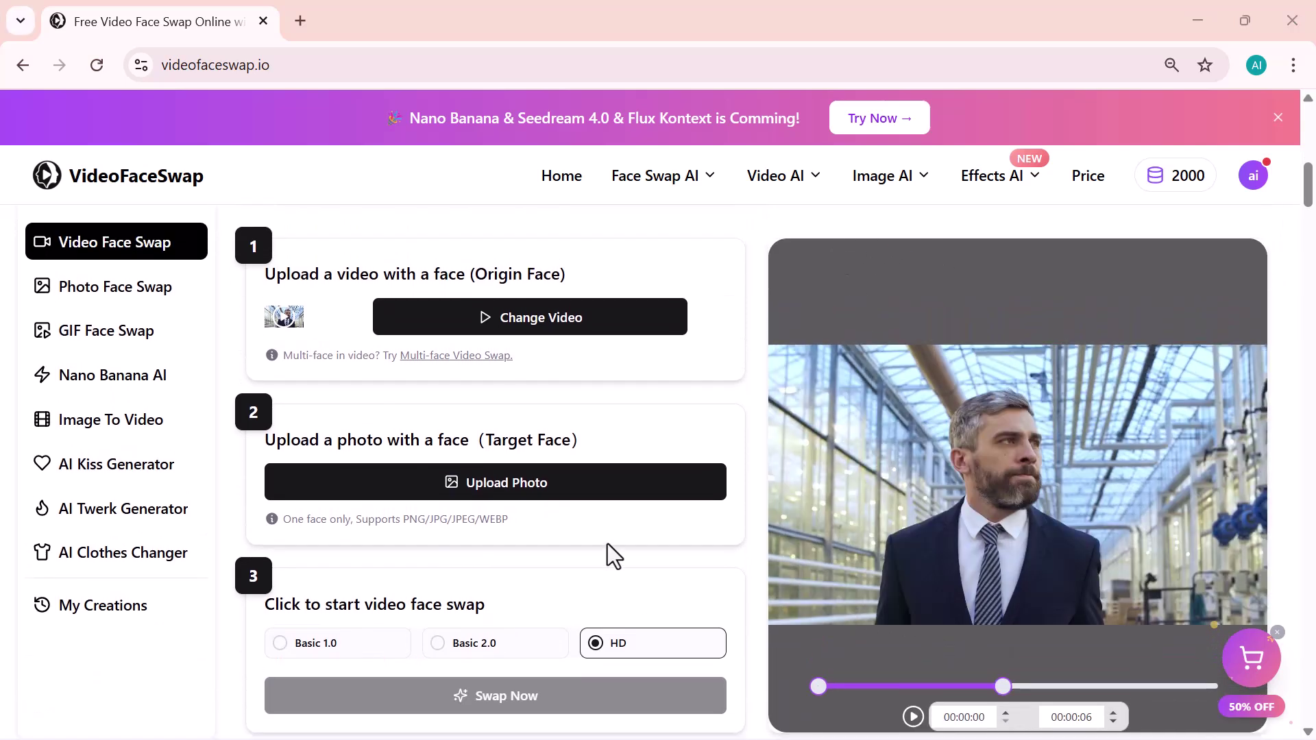
left_click(591, 473)
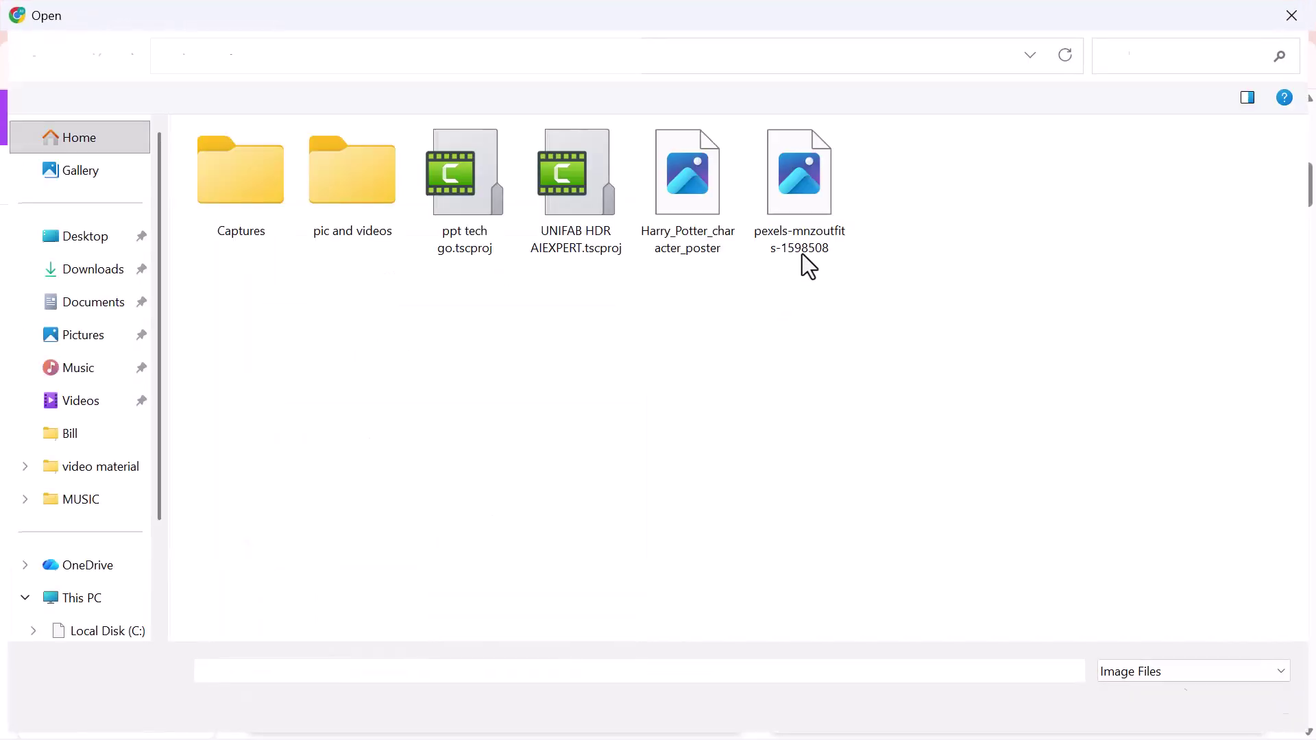
- Load the target-face photo, run the HD face swap and play the result
left_click(1143, 706)
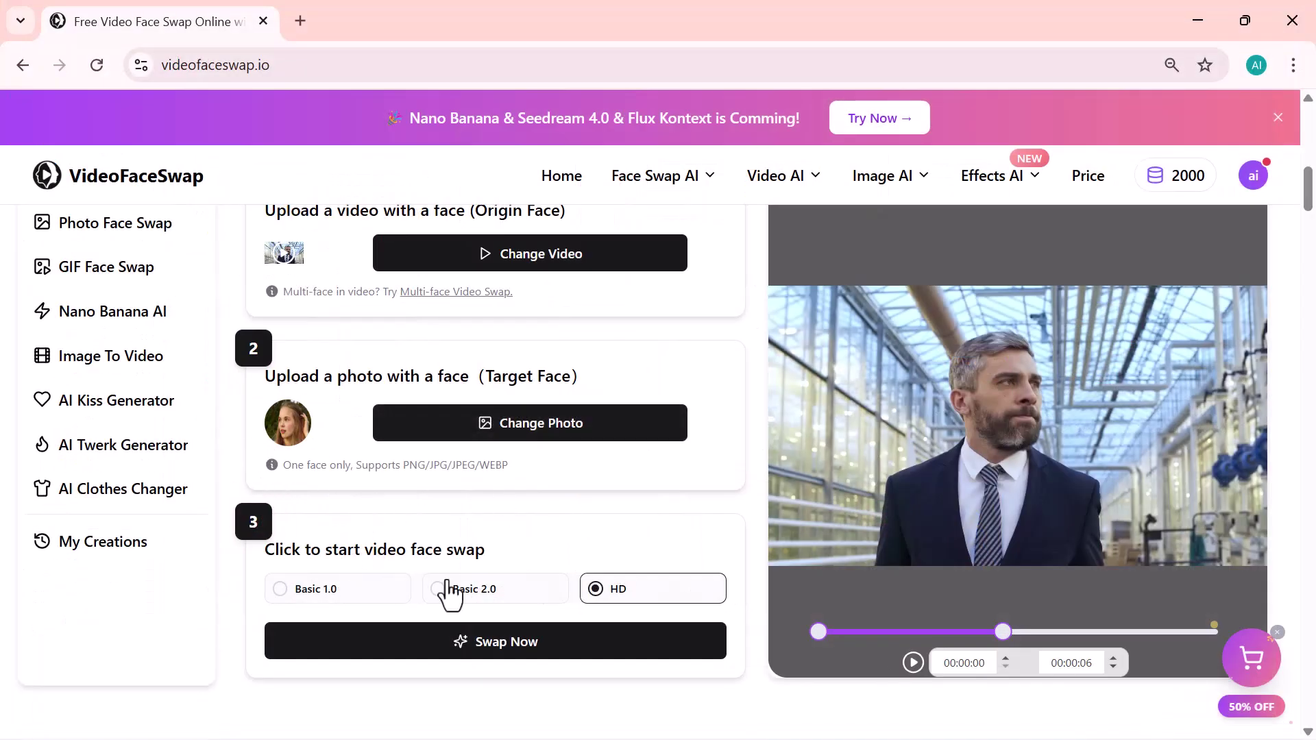
left_click(589, 641)
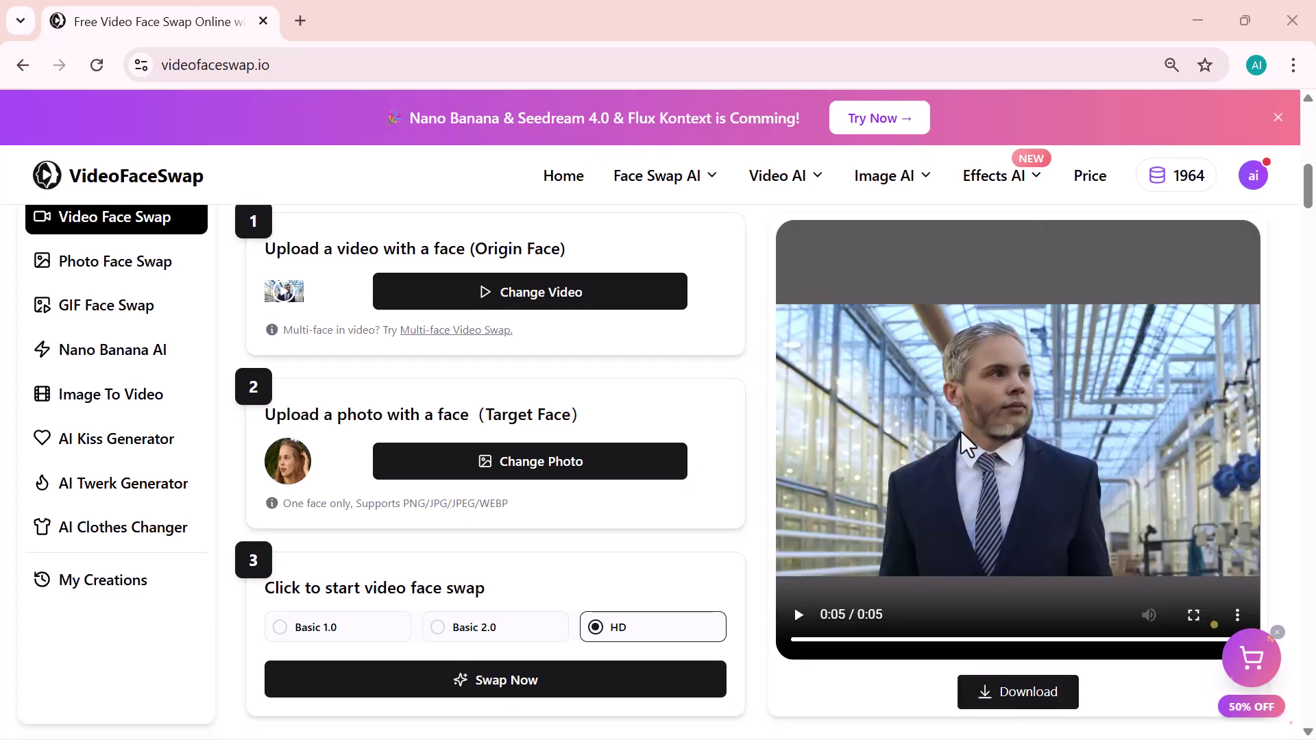
left_click(799, 616)
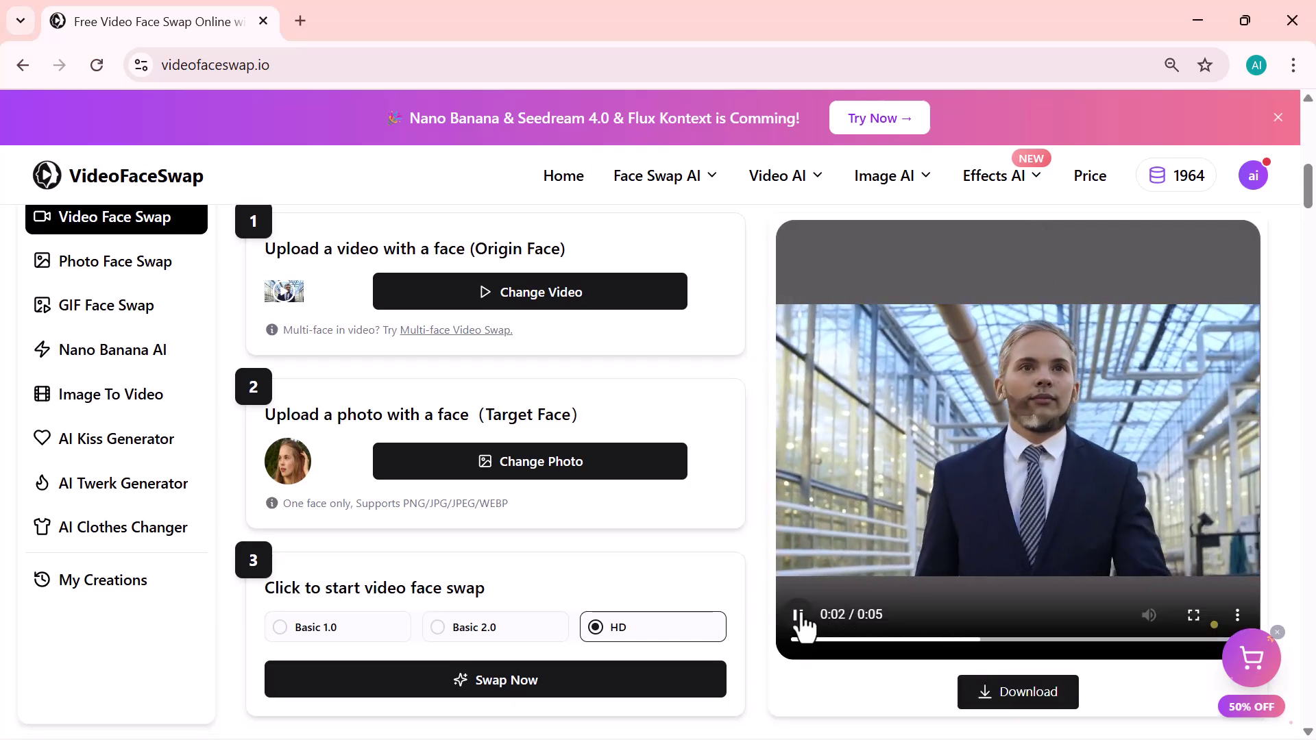
- Download the swapped video as videofaceswap.mp4 (7.9 MB)
scroll(799, 624, "down", 1)
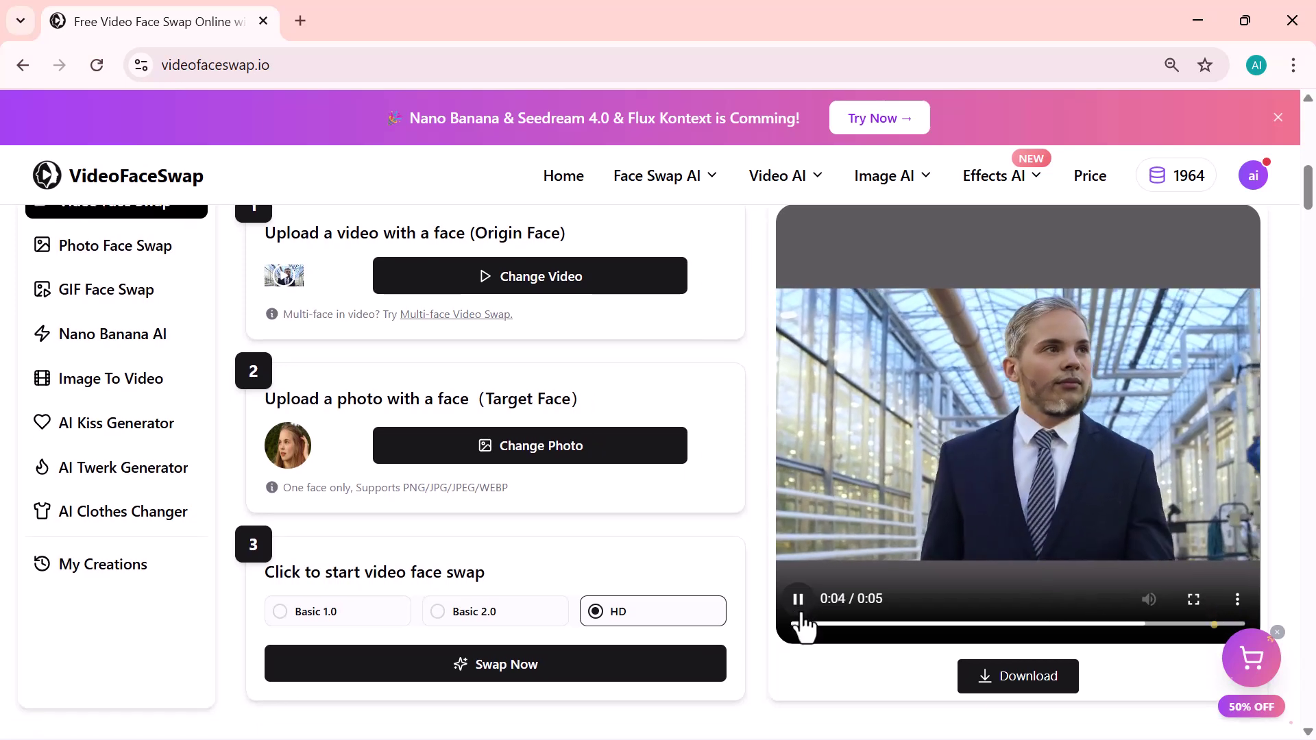
left_click(1008, 681)
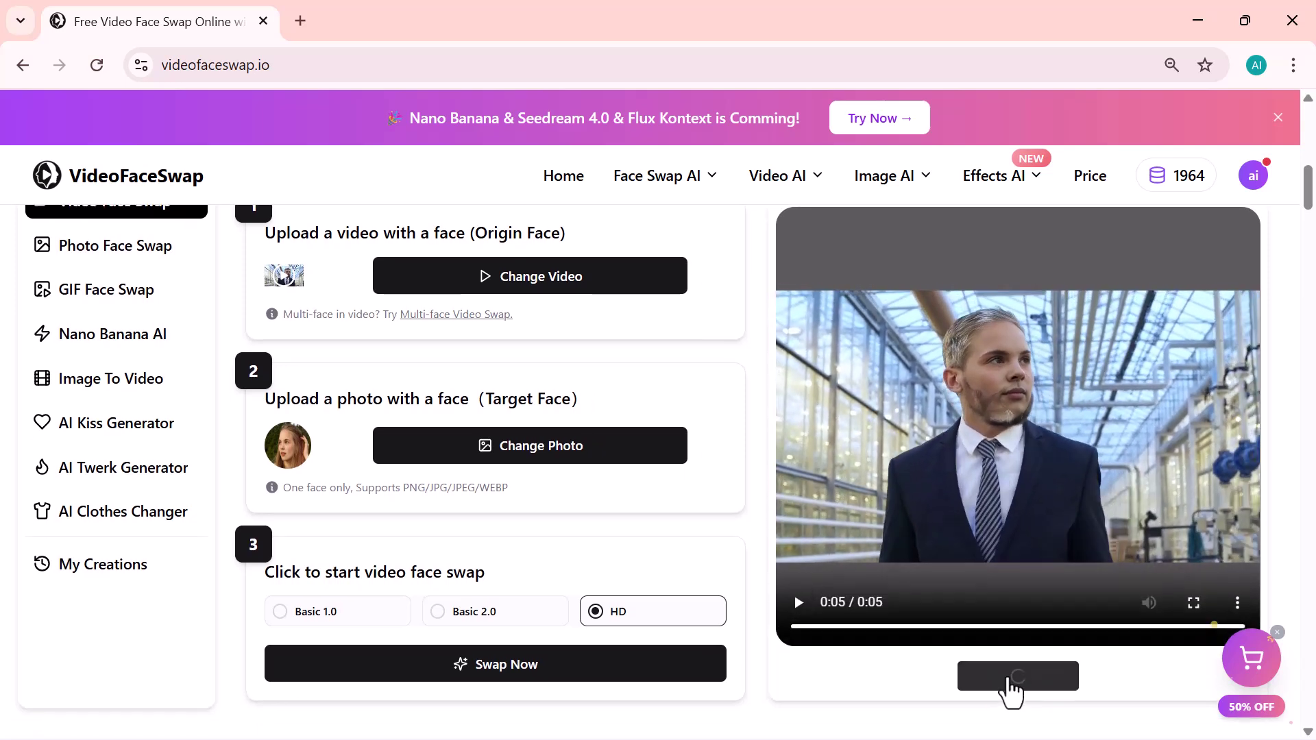
scroll(874, 518, "up", 7)
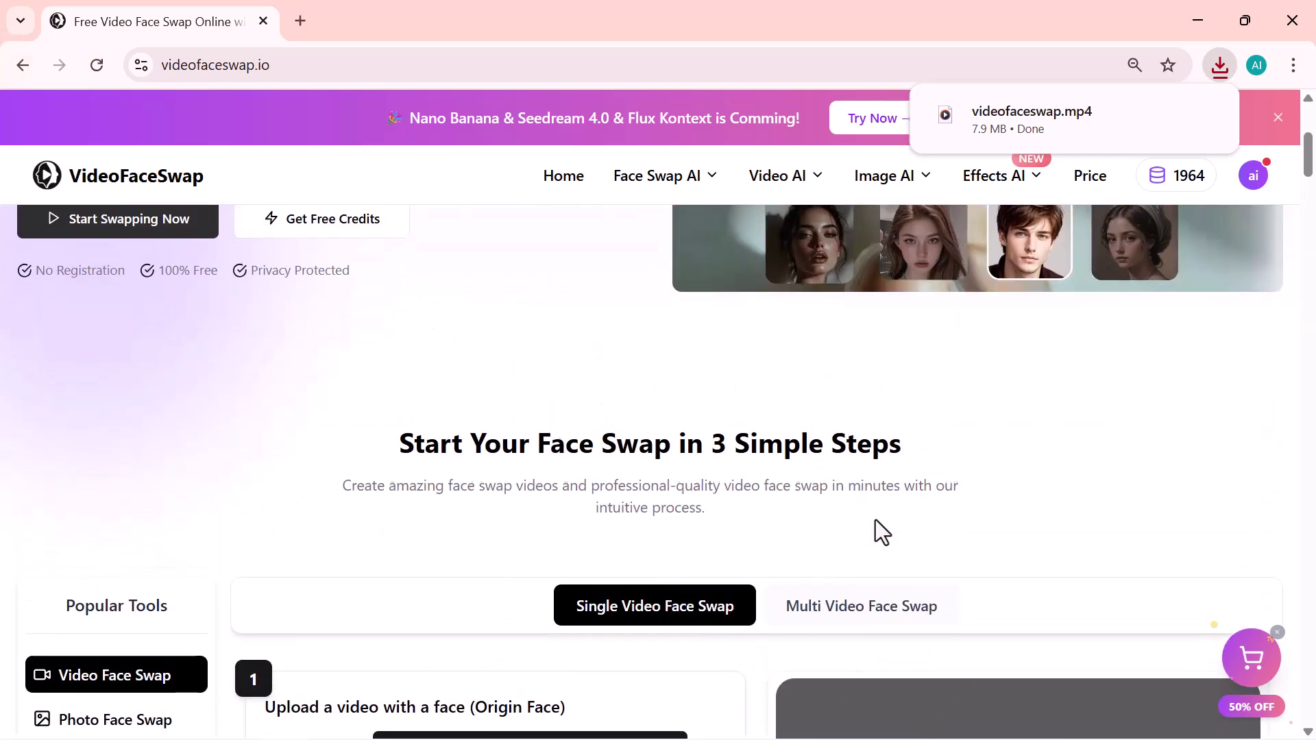
scroll(874, 524, "down", 1)
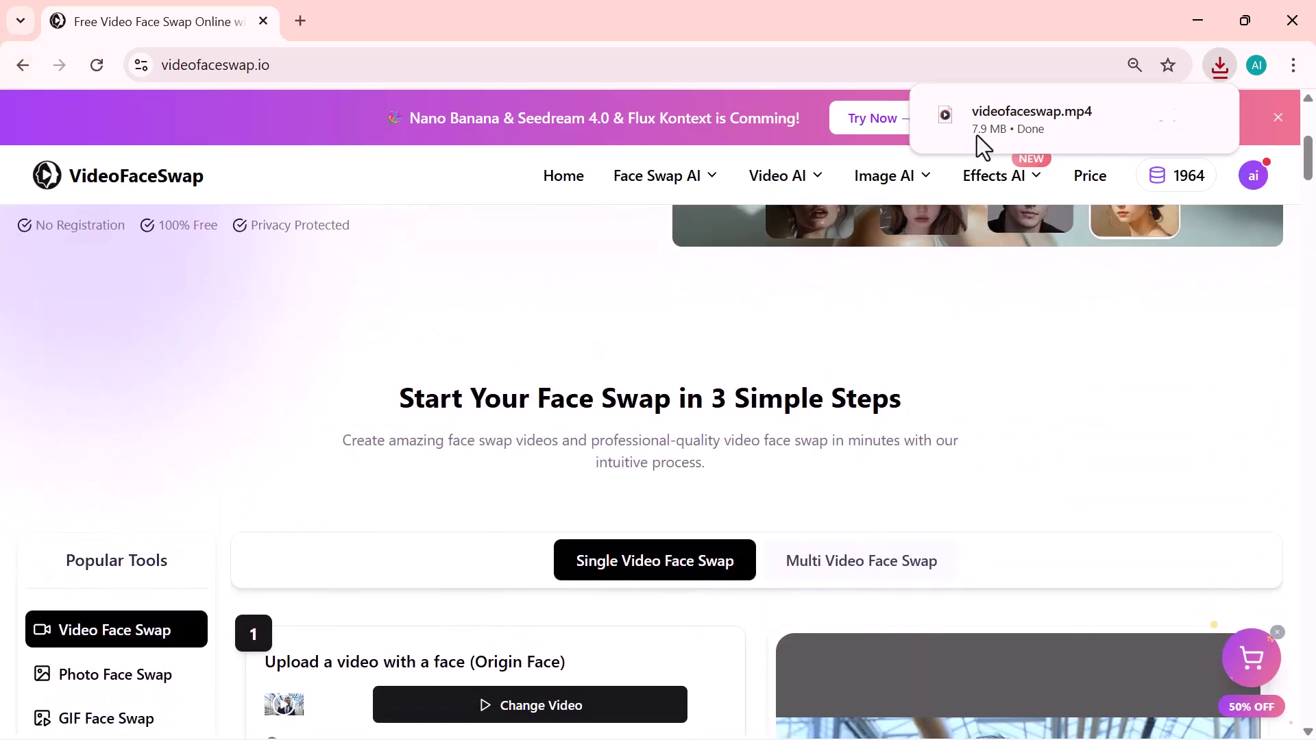
mouse_move(1001, 176)
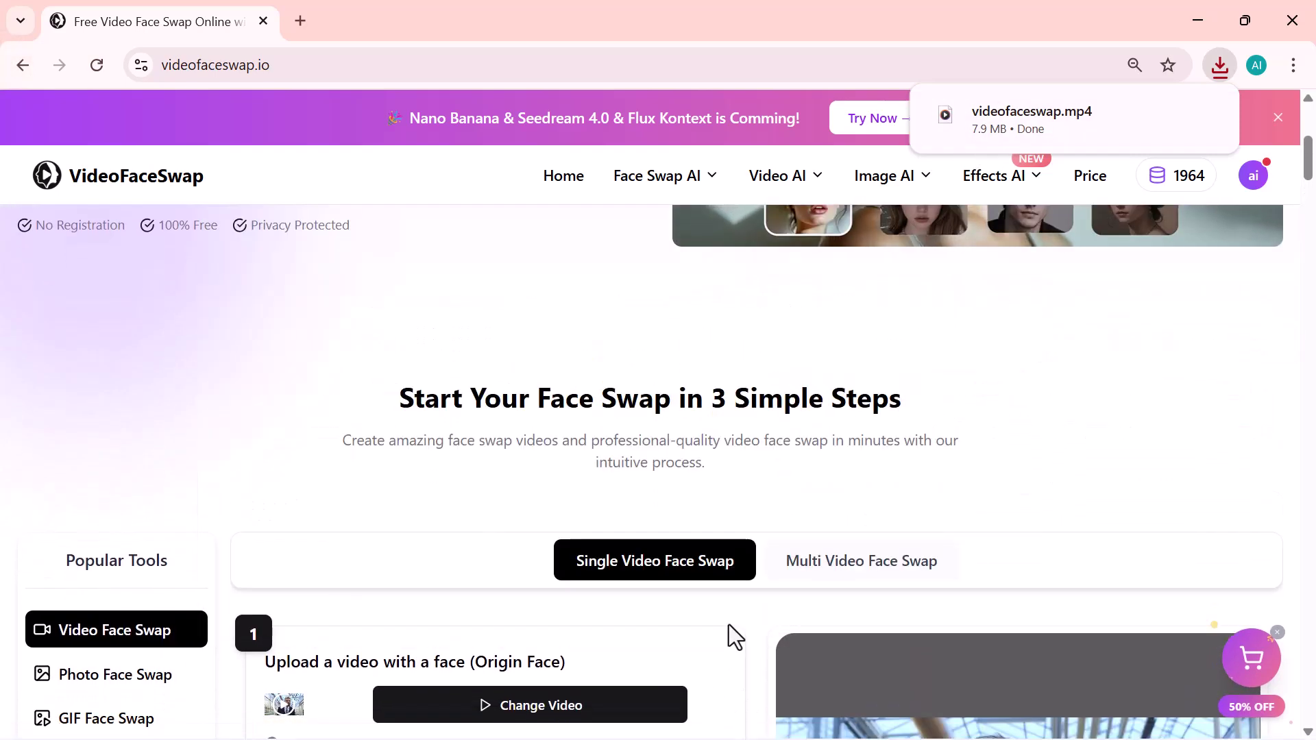
scroll(865, 442, "down", 1)
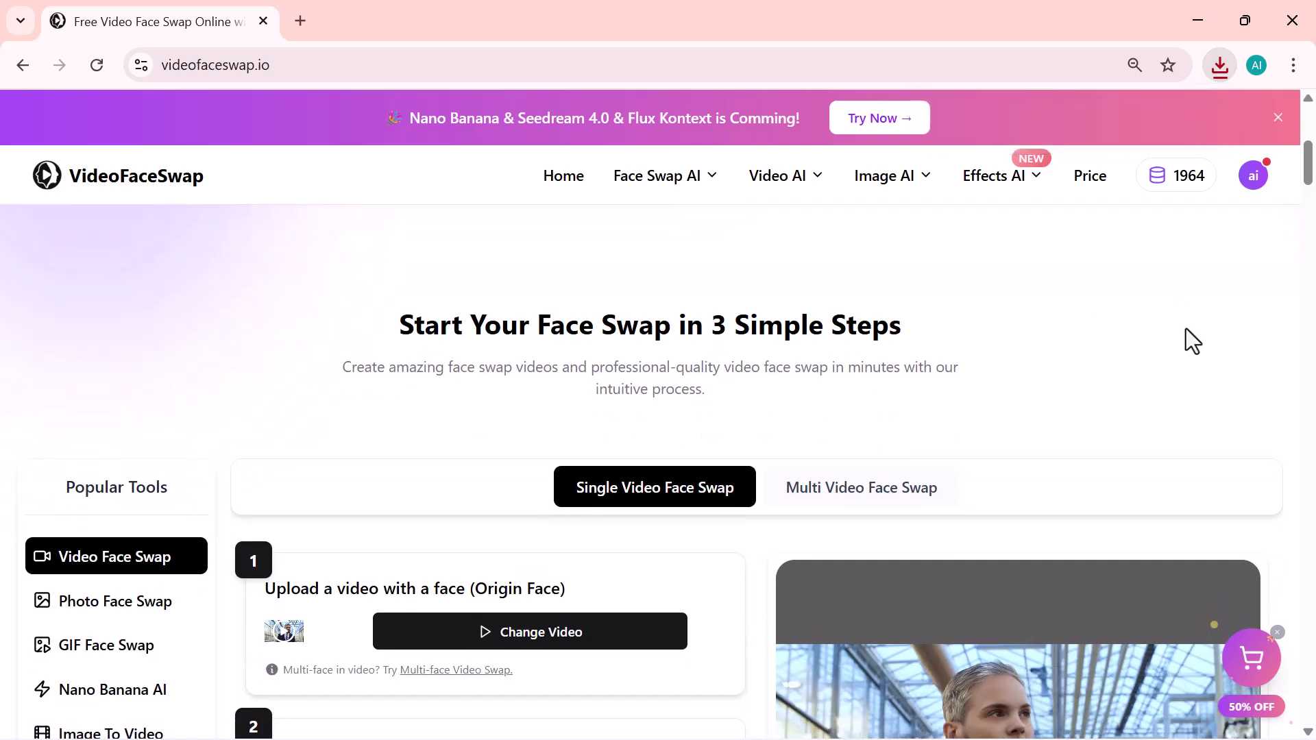
- Switch to Multi Video Face Swap and upload the group video 8126636-hd_1280_720_25fps
left_click(831, 501)
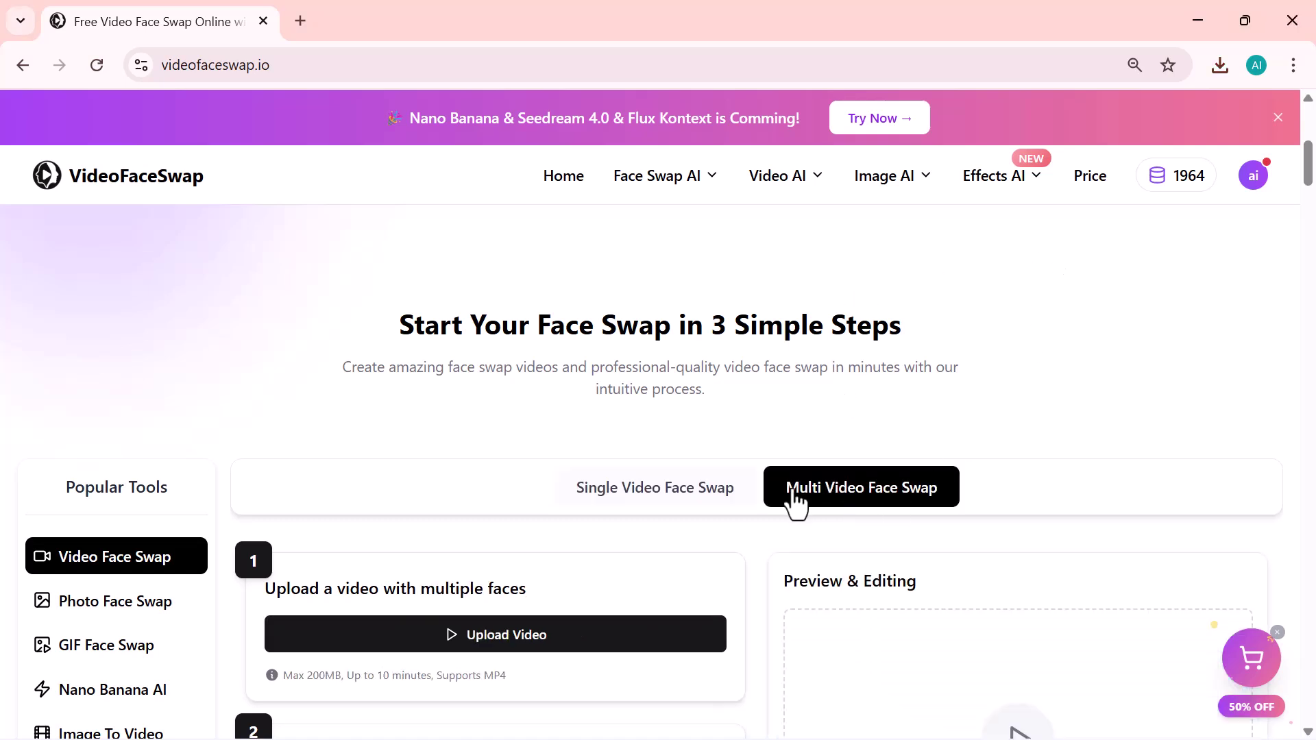
scroll(794, 505, "down", 3)
scroll(795, 505, "up", 1)
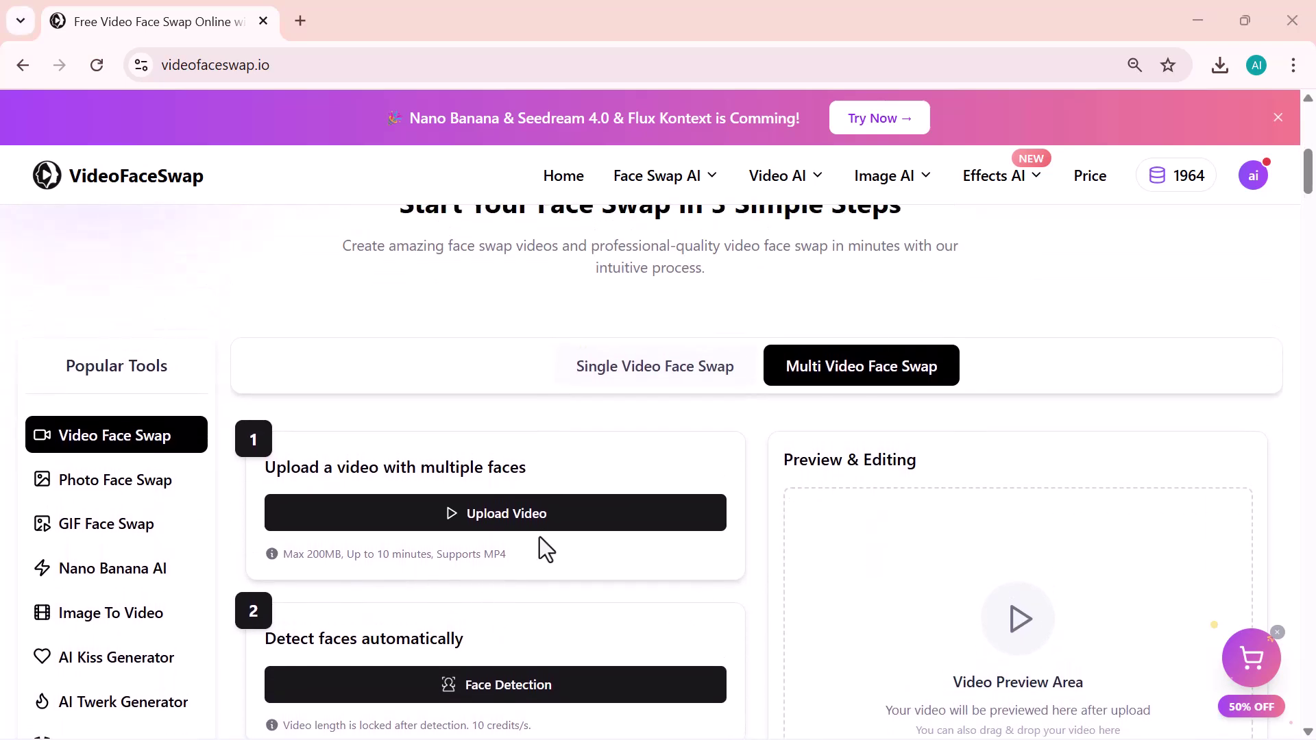
left_click(285, 258)
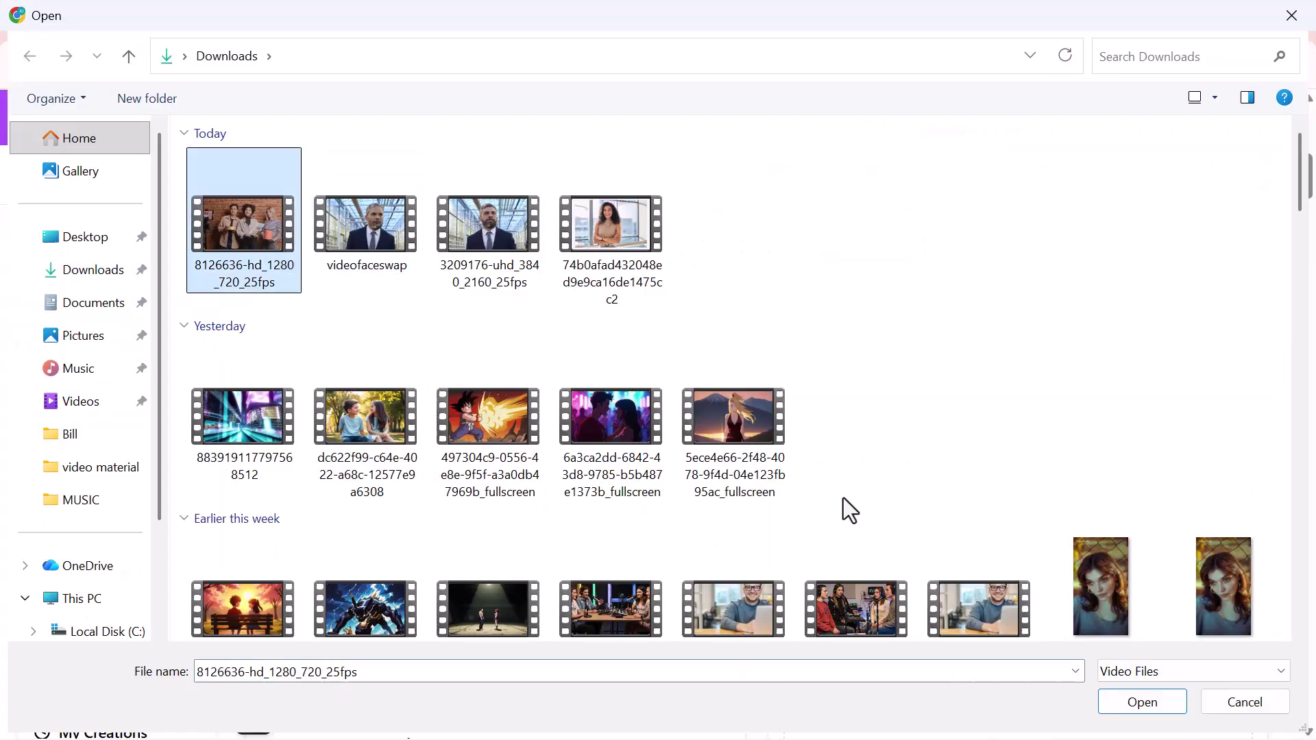
left_click(1124, 699)
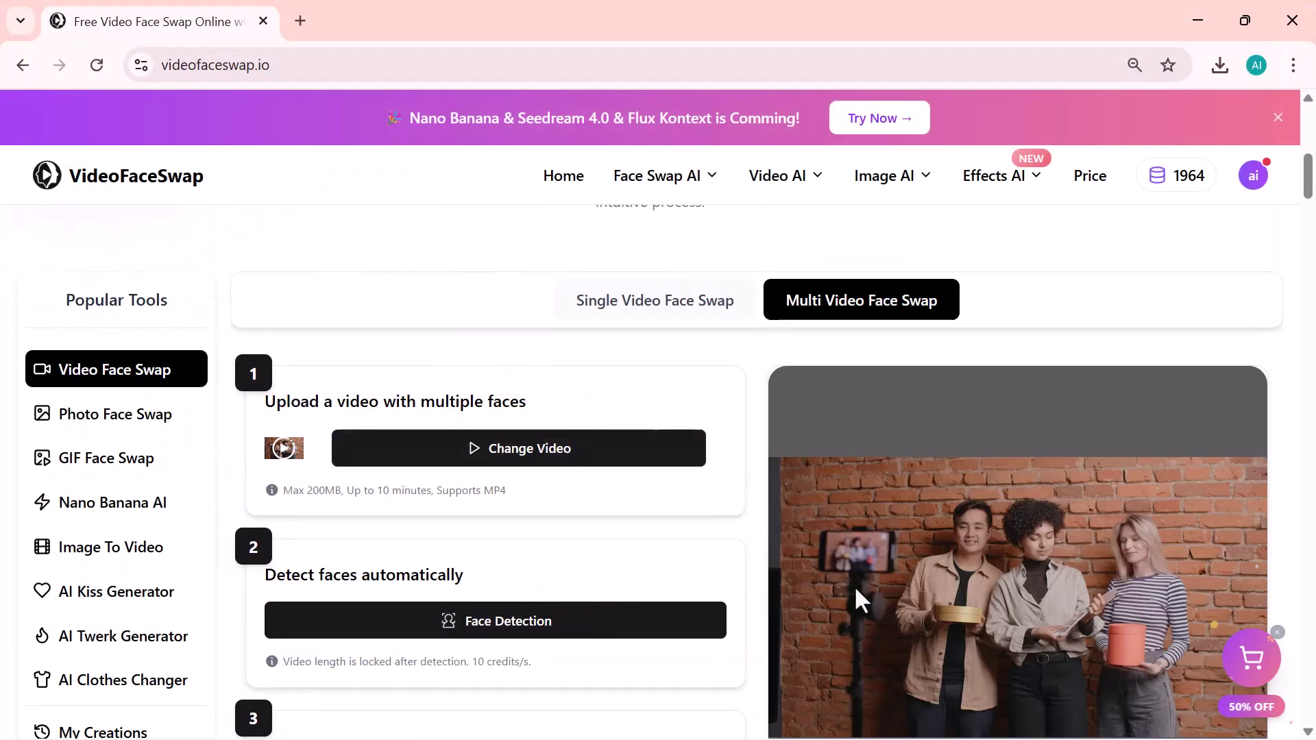
scroll(703, 483, "down", 2)
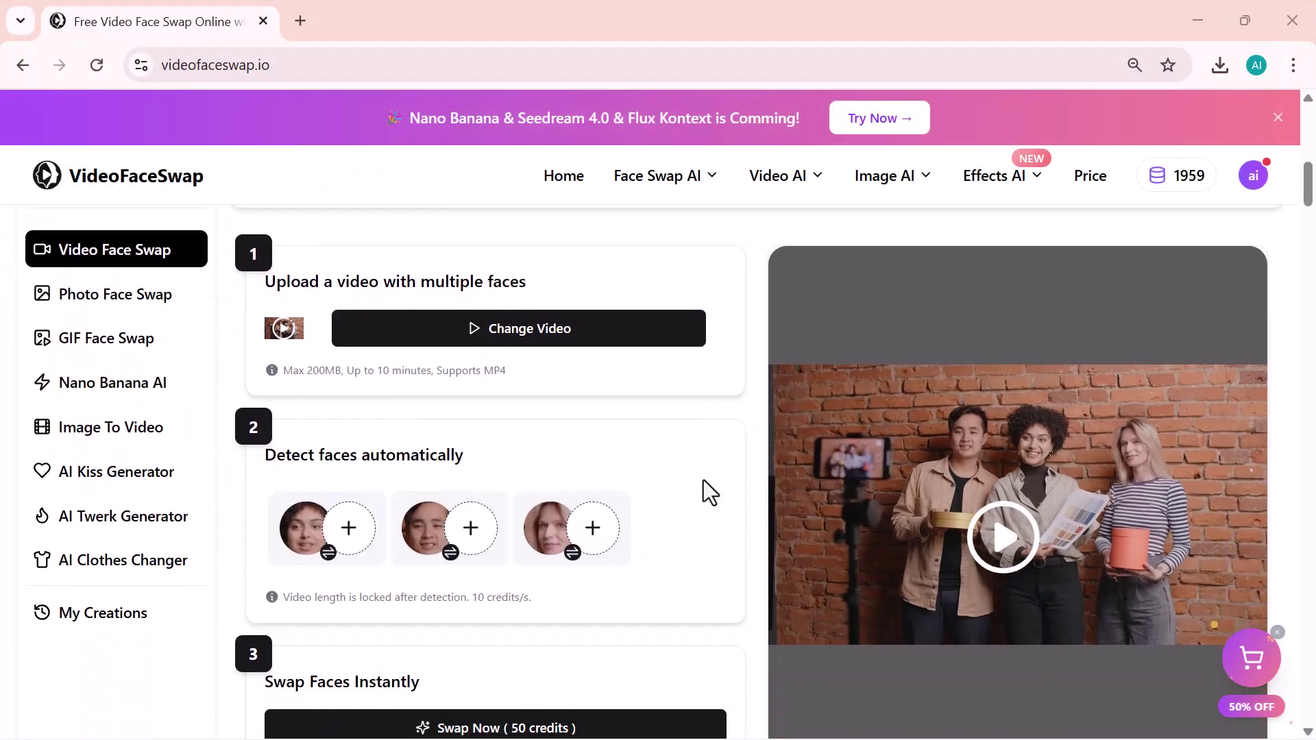
- Assign a replacement photo to each of the three detected faces and run the swap
left_click(350, 529)
double_click(252, 223)
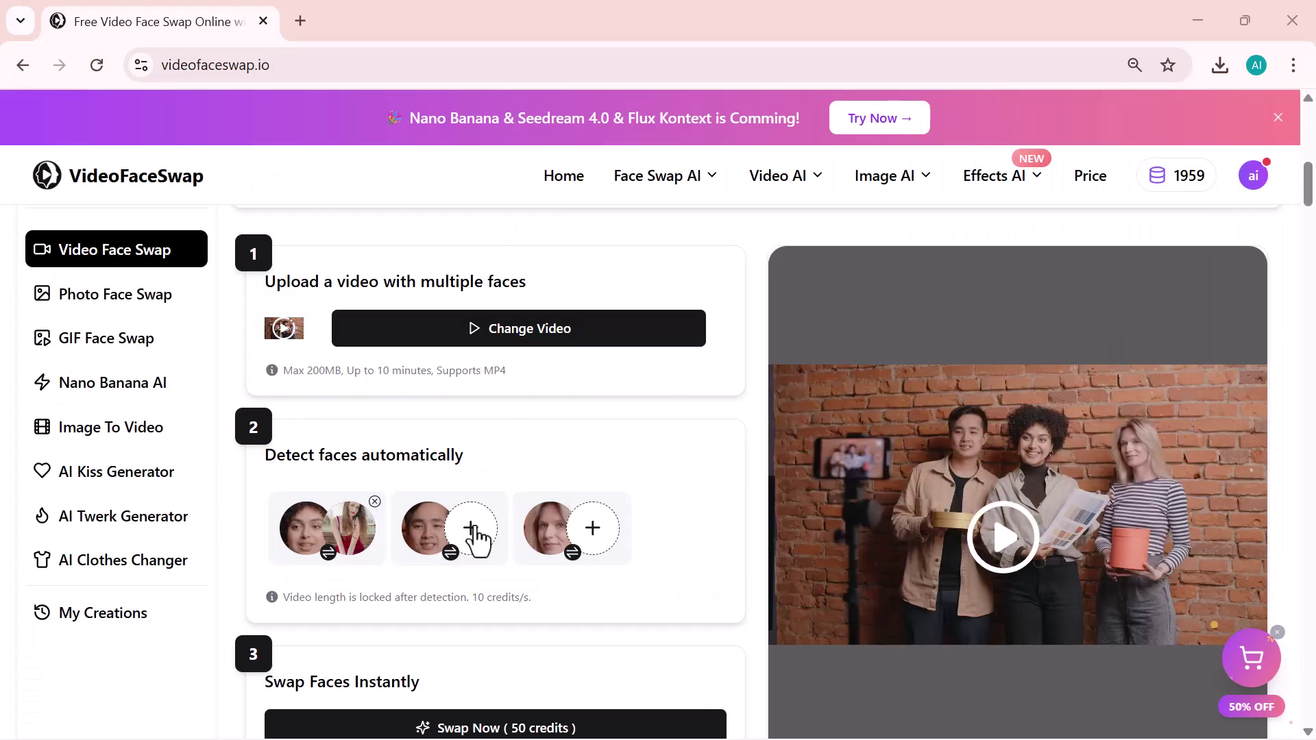
left_click(470, 529)
left_click(357, 196)
left_click(1124, 699)
left_click(567, 534)
double_click(600, 223)
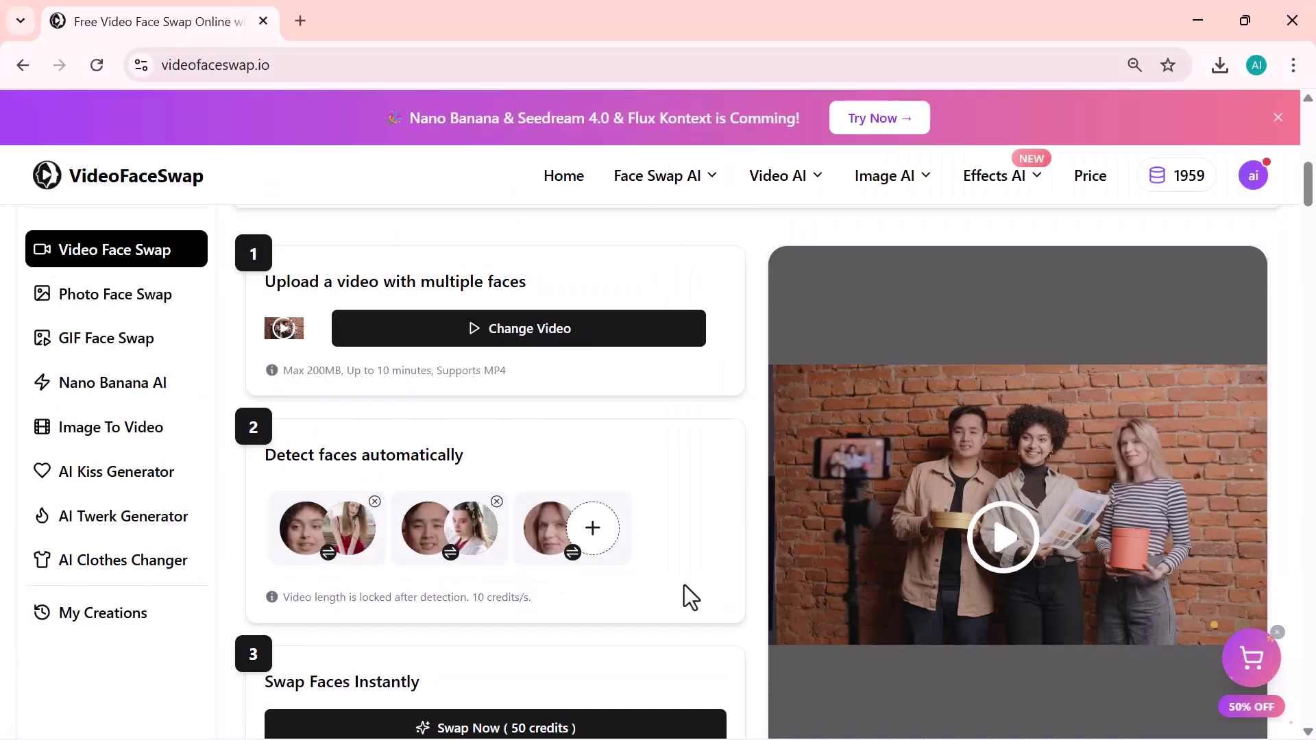
scroll(619, 549, "down", 2)
scroll(620, 550, "down", 1)
scroll(620, 555, "up", 1)
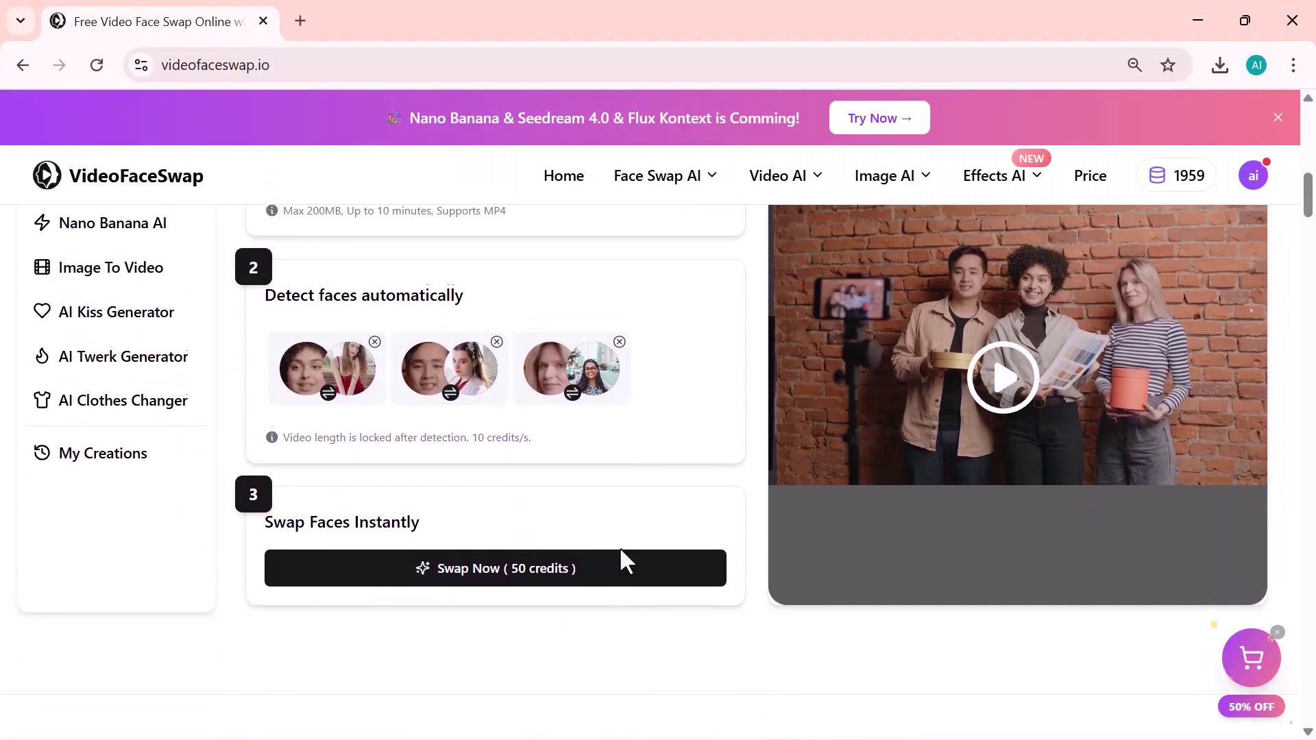
left_click(575, 579)
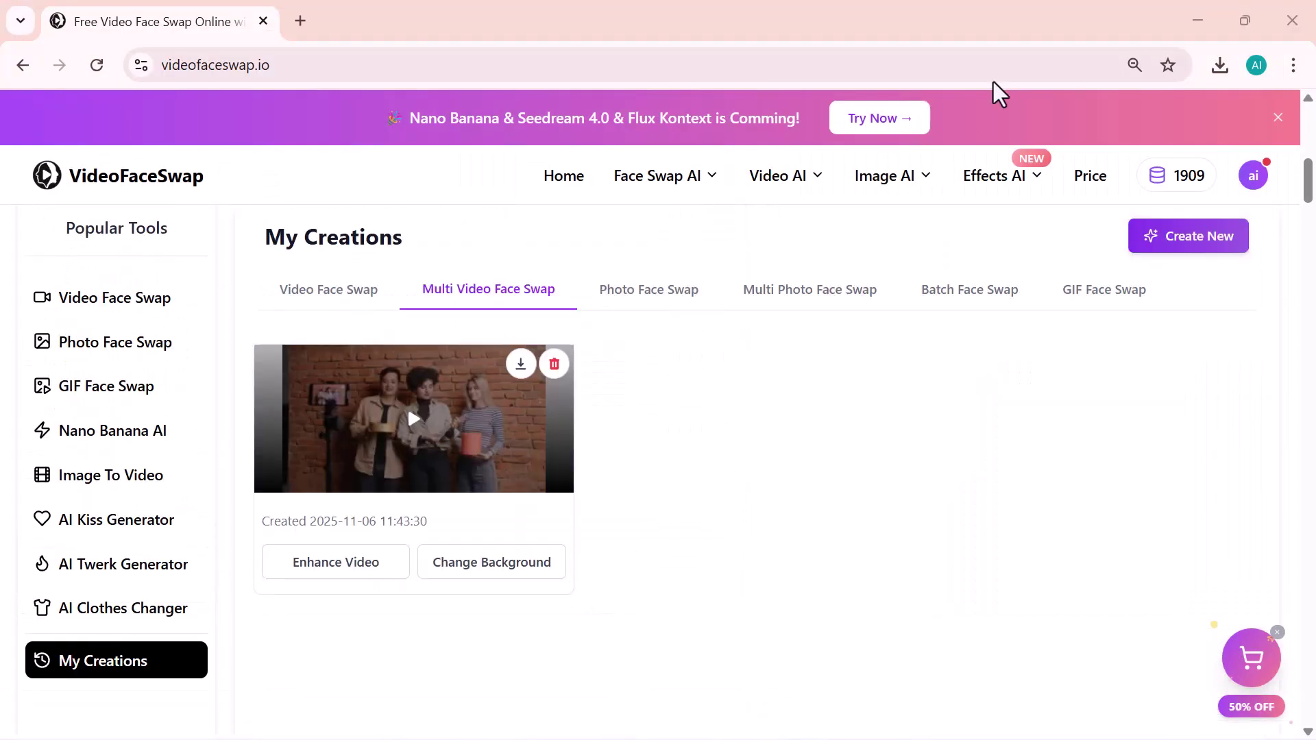
- Preview the multi-face result and download it as de1l31fln8z8kgod5u.mp4 (3.2 MB)
left_click(415, 428)
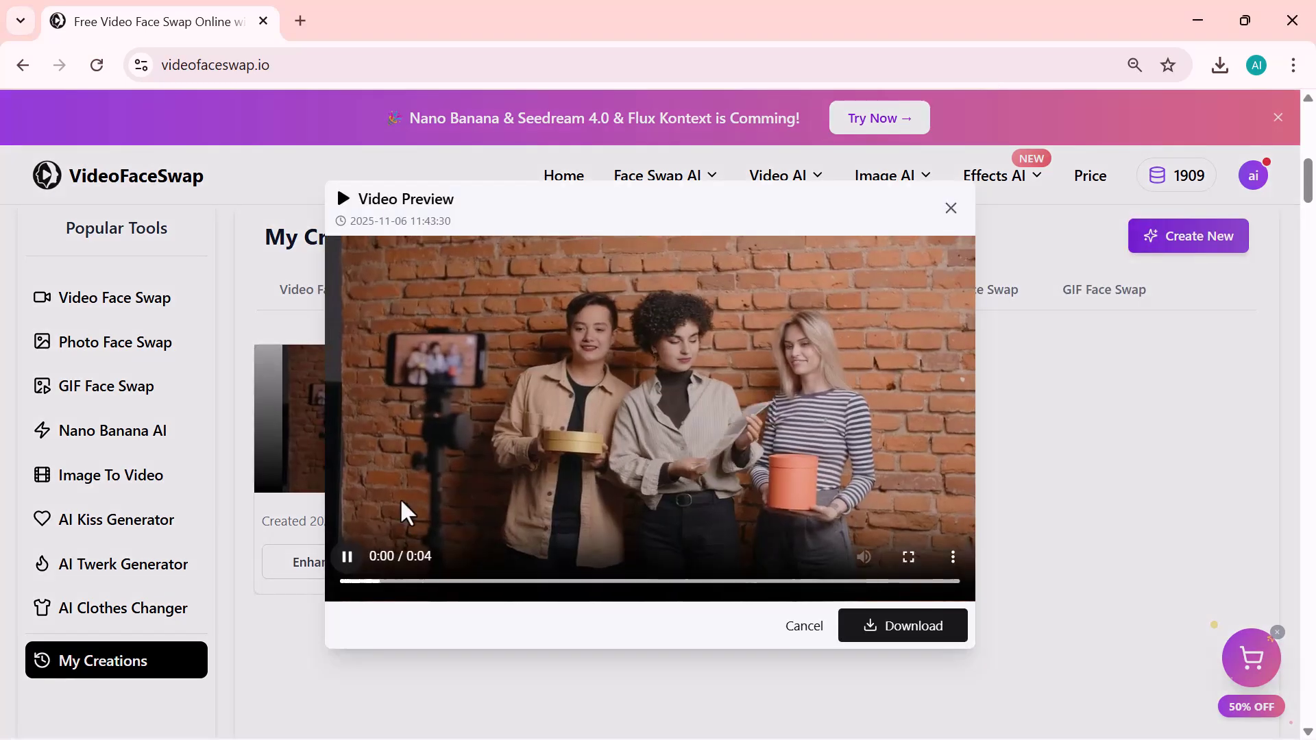
key("ctrl+plus")
key("ctrl+plus")
key("ctrl+plus")
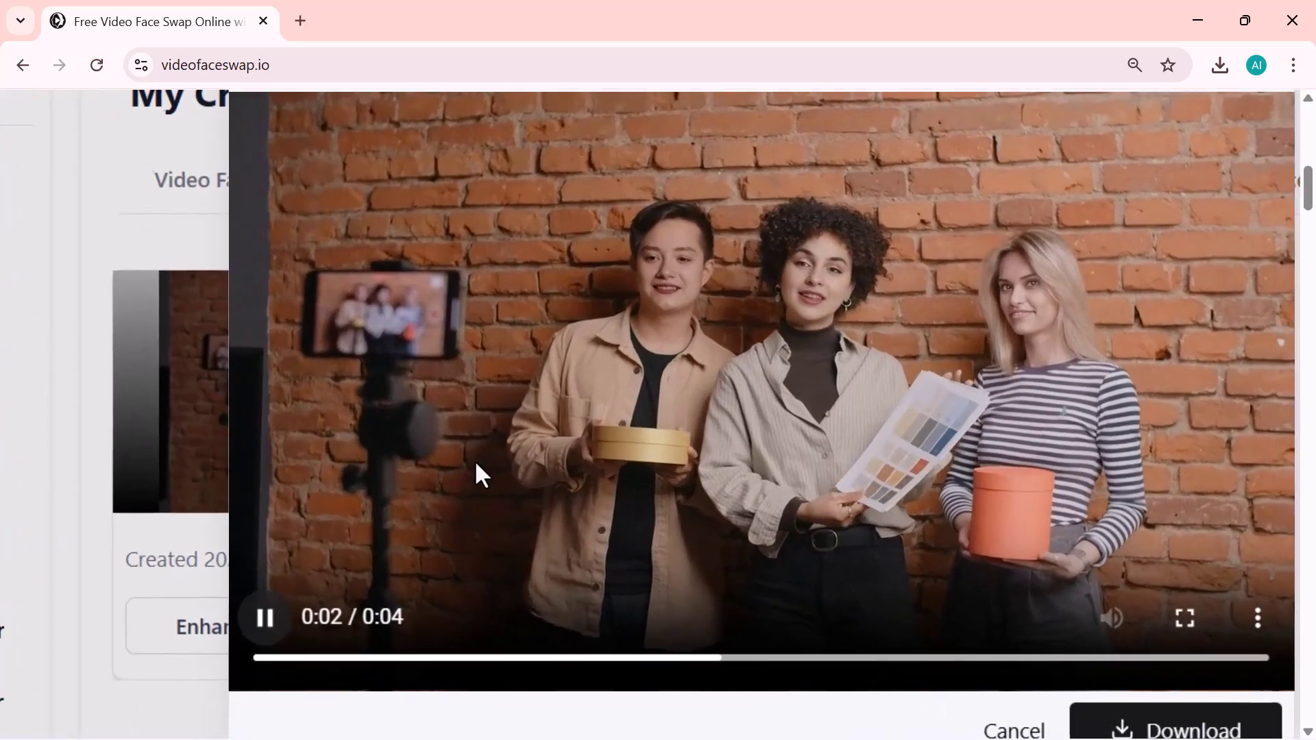
key("ctrl+minus")
key("ctrl+minus")
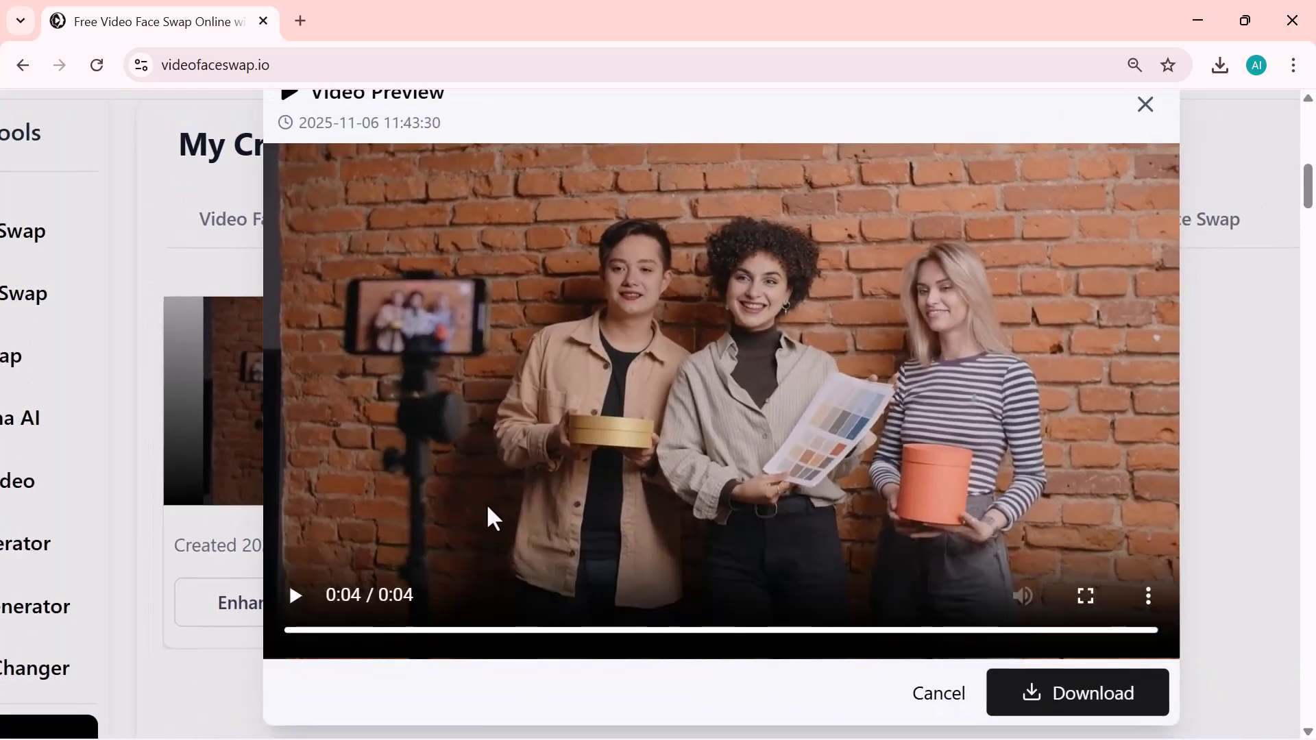
key("ctrl+minus")
key("ctrl+minus")
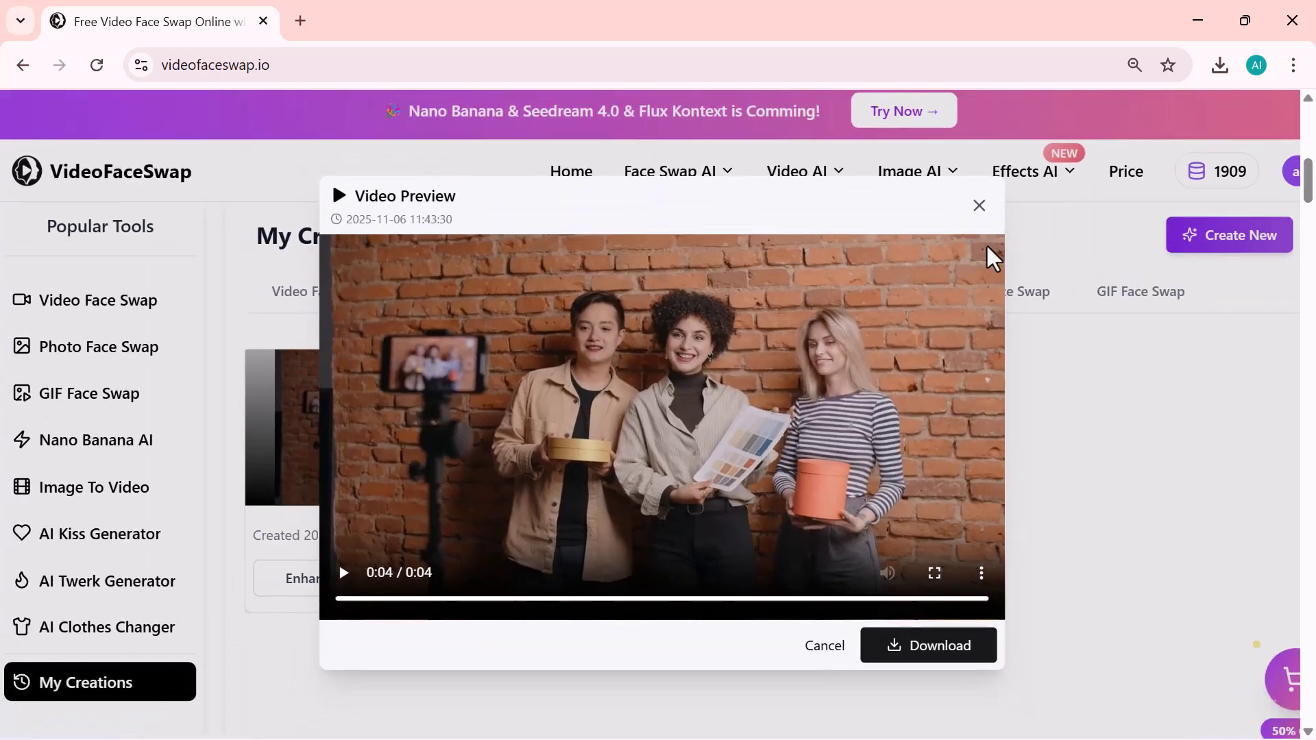
left_click(911, 647)
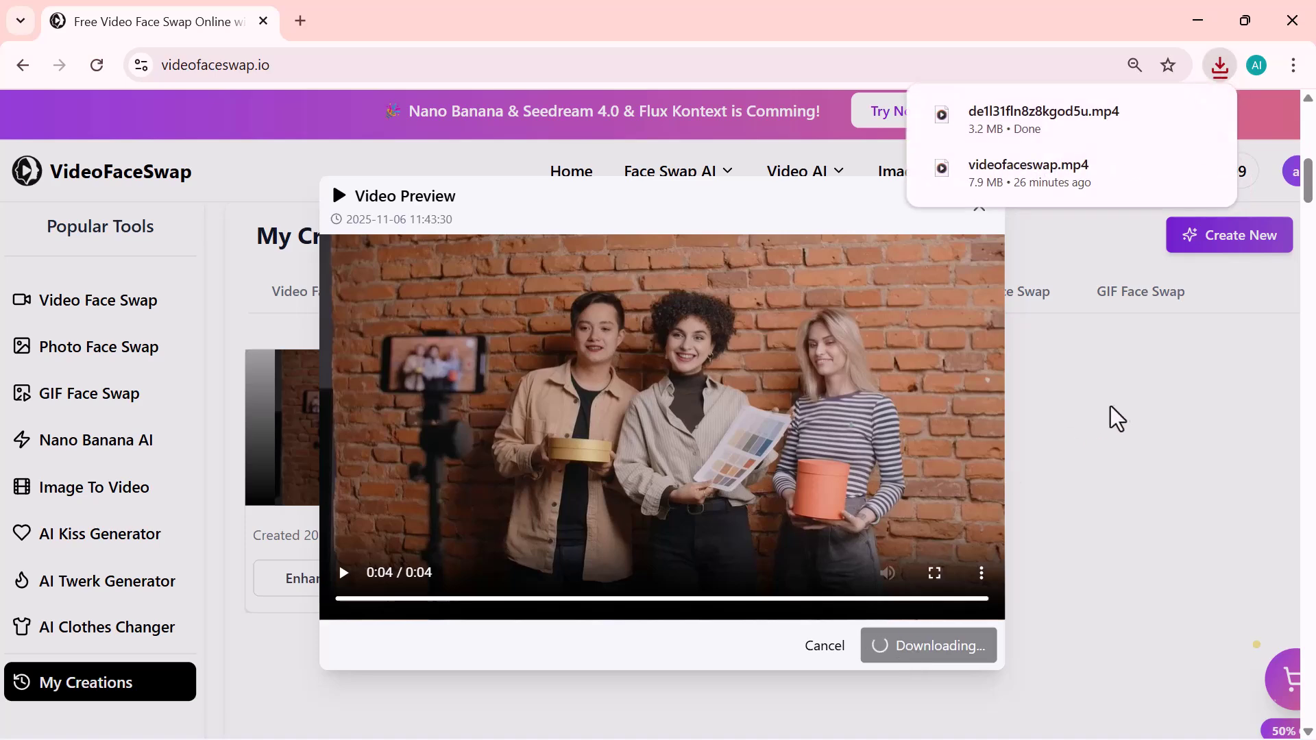
- Close the preview and load the origin-face photo in Photo Face Swap
left_click(978, 206)
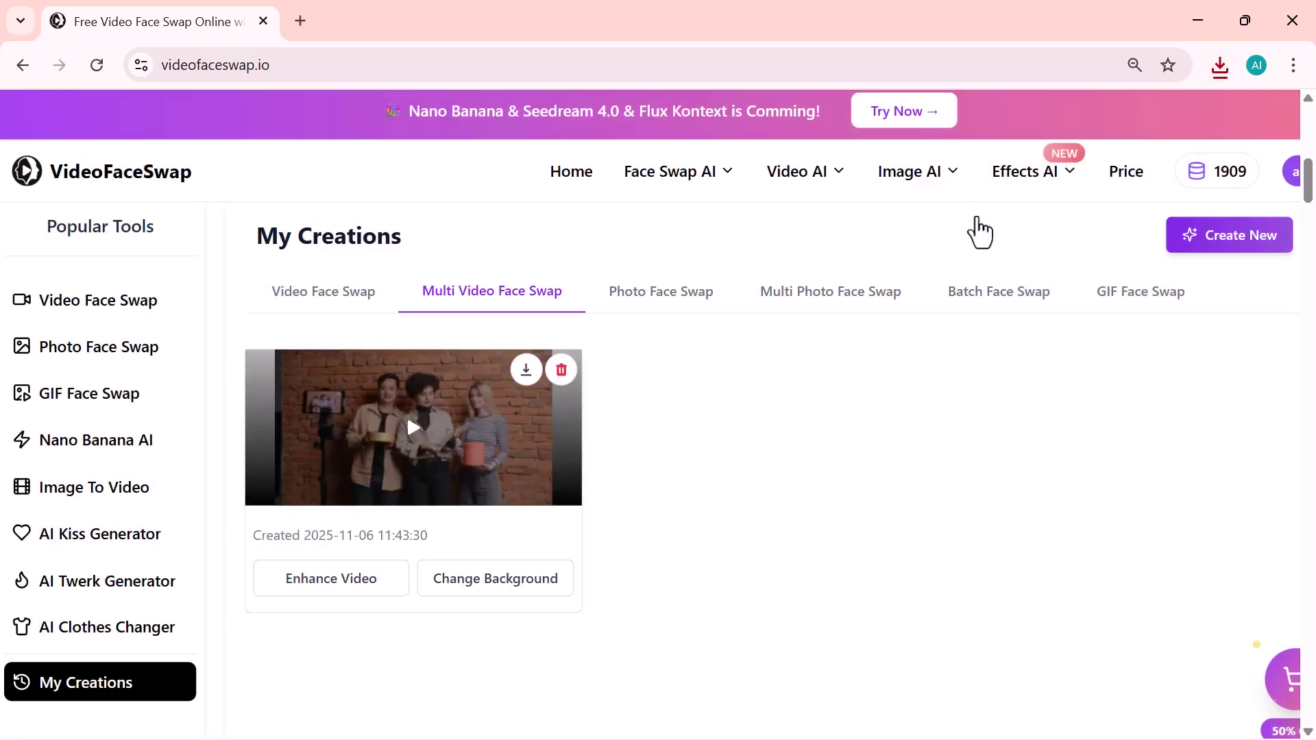
left_click(90, 370)
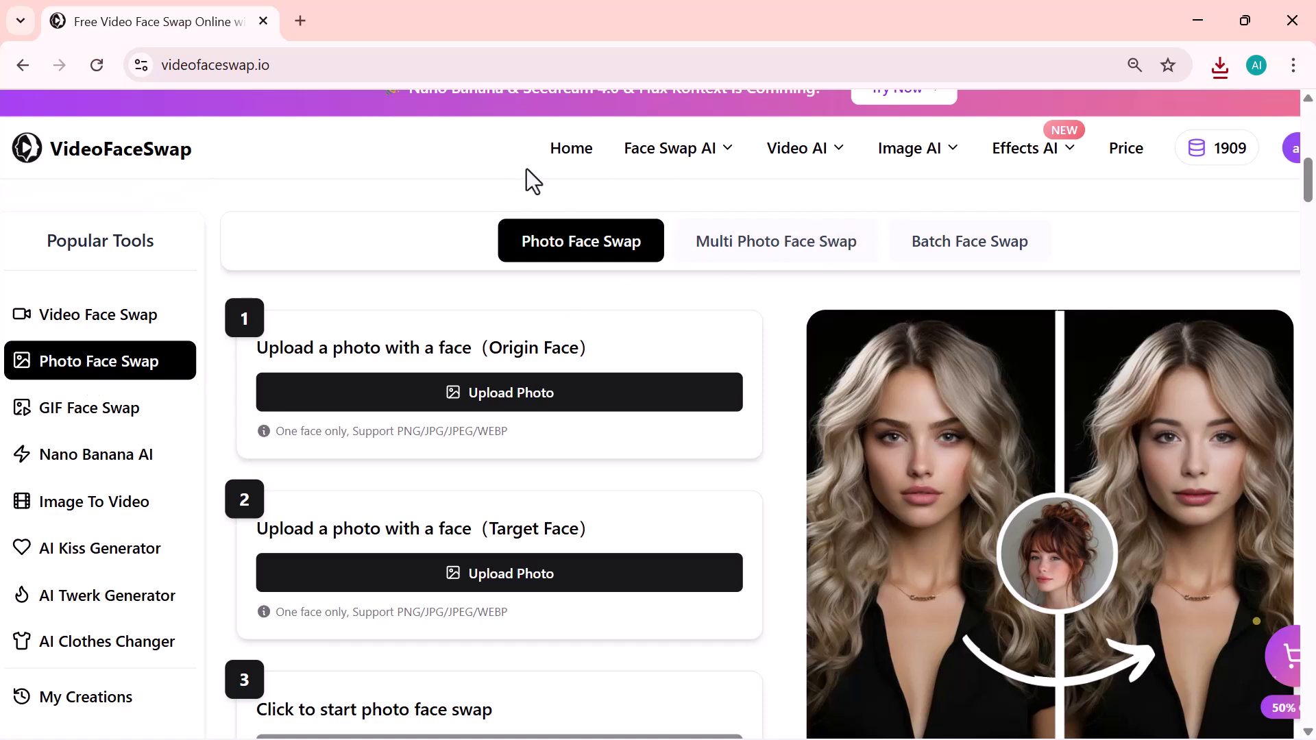
left_click(447, 391)
key("Return")
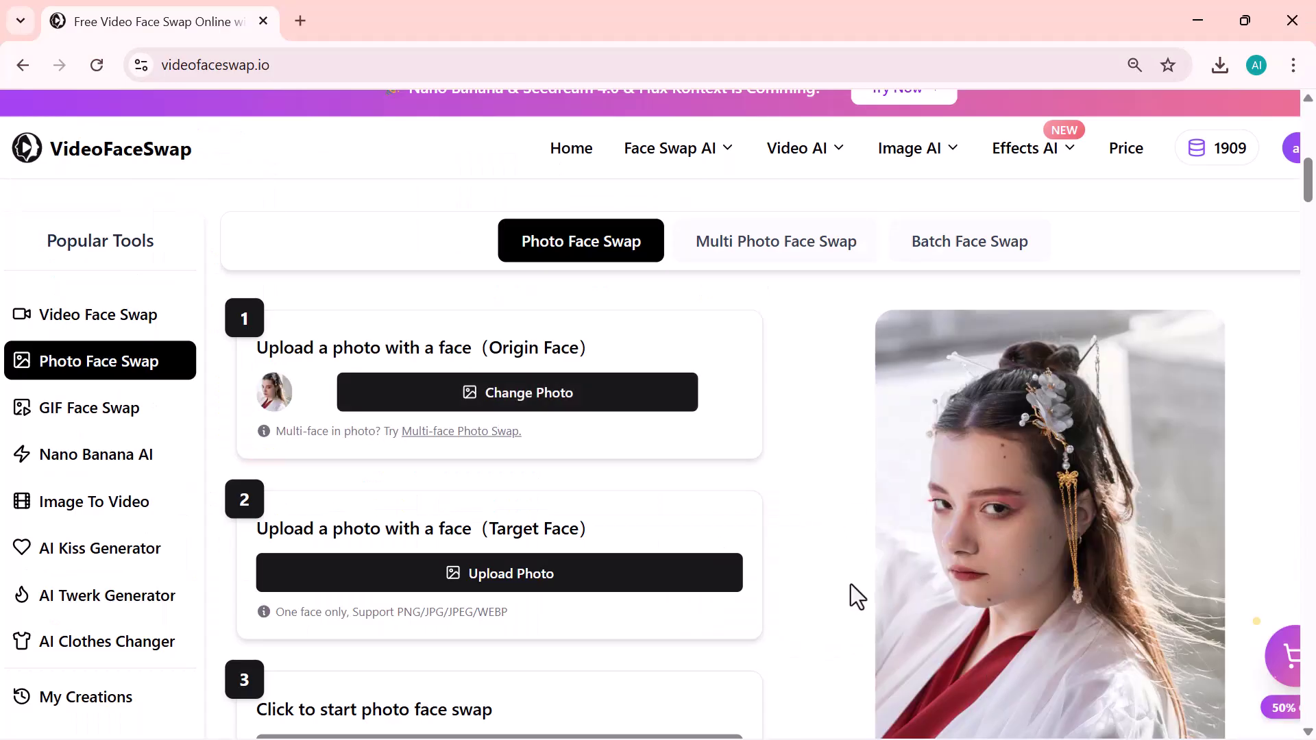
- Add the man's photo as the target face and swap it onto the woman in white
left_click(550, 586)
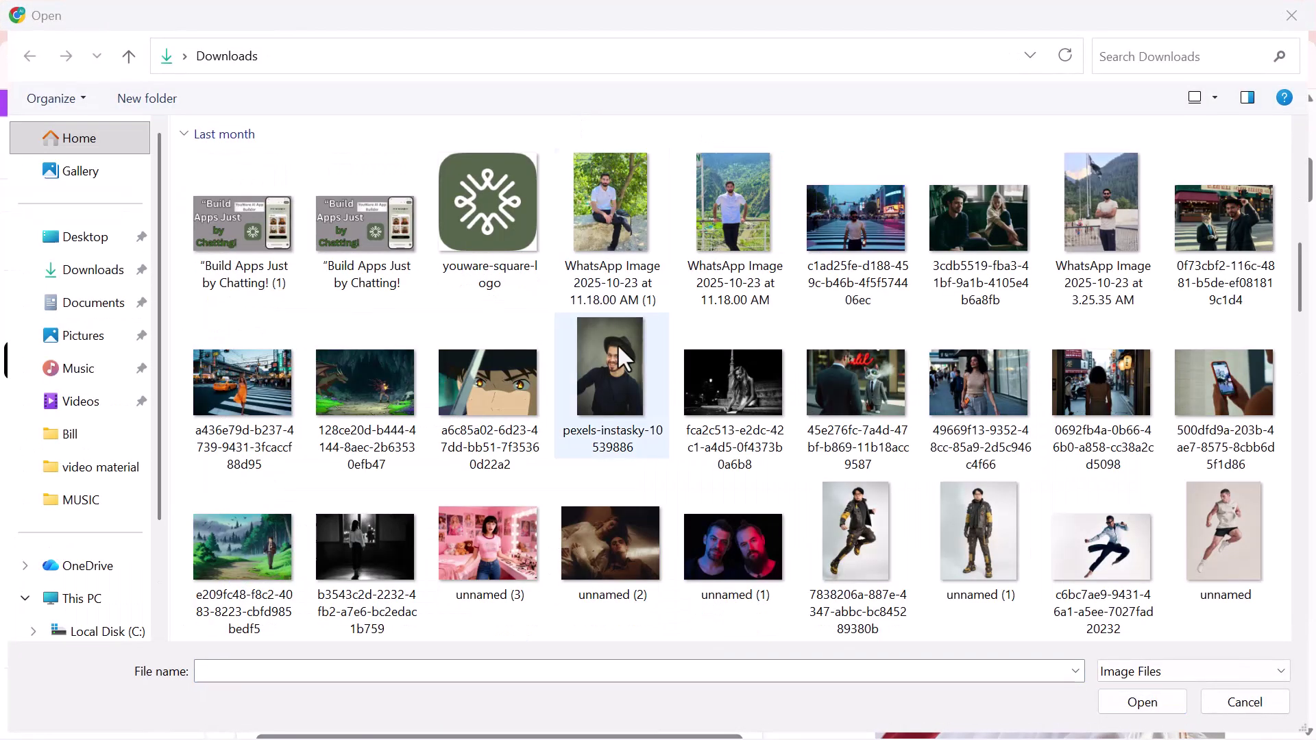
left_click(617, 346)
left_click(1133, 699)
scroll(784, 590, "down", 3)
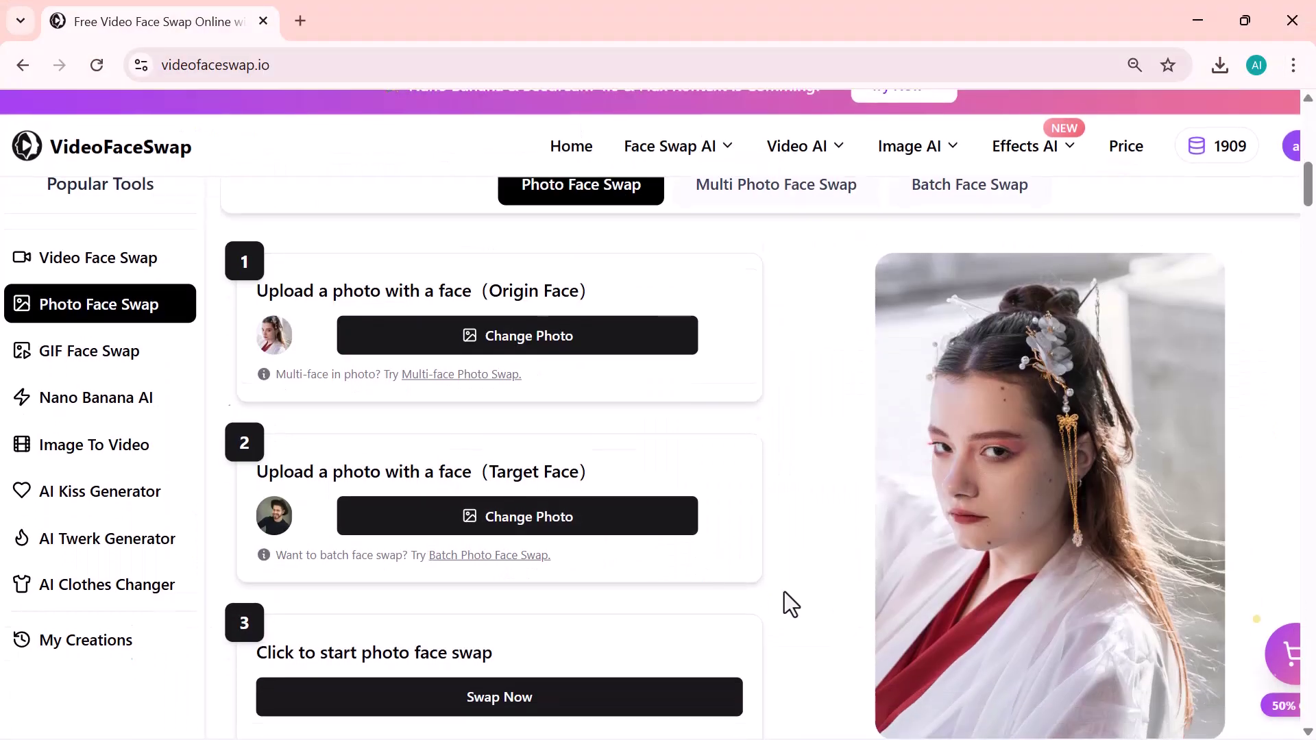
left_click(562, 584)
scroll(566, 590, "up", 2)
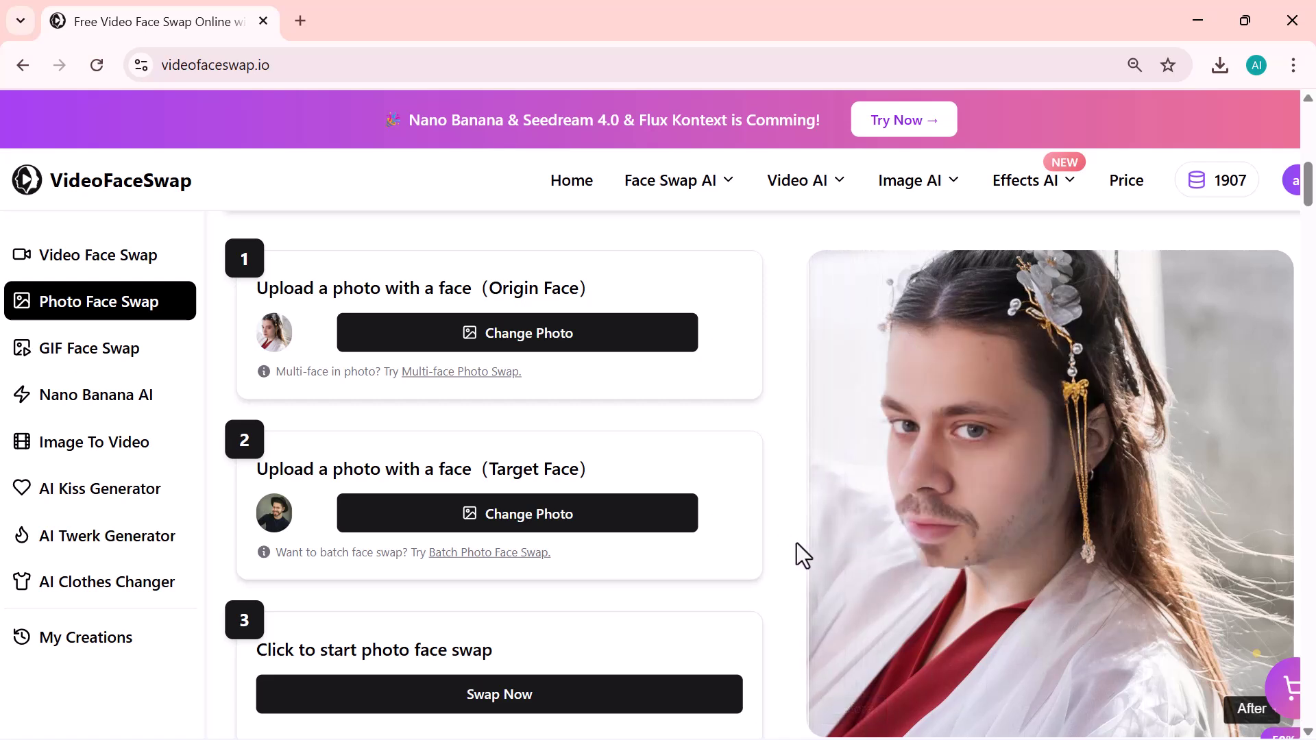
scroll(989, 474, "down", 3)
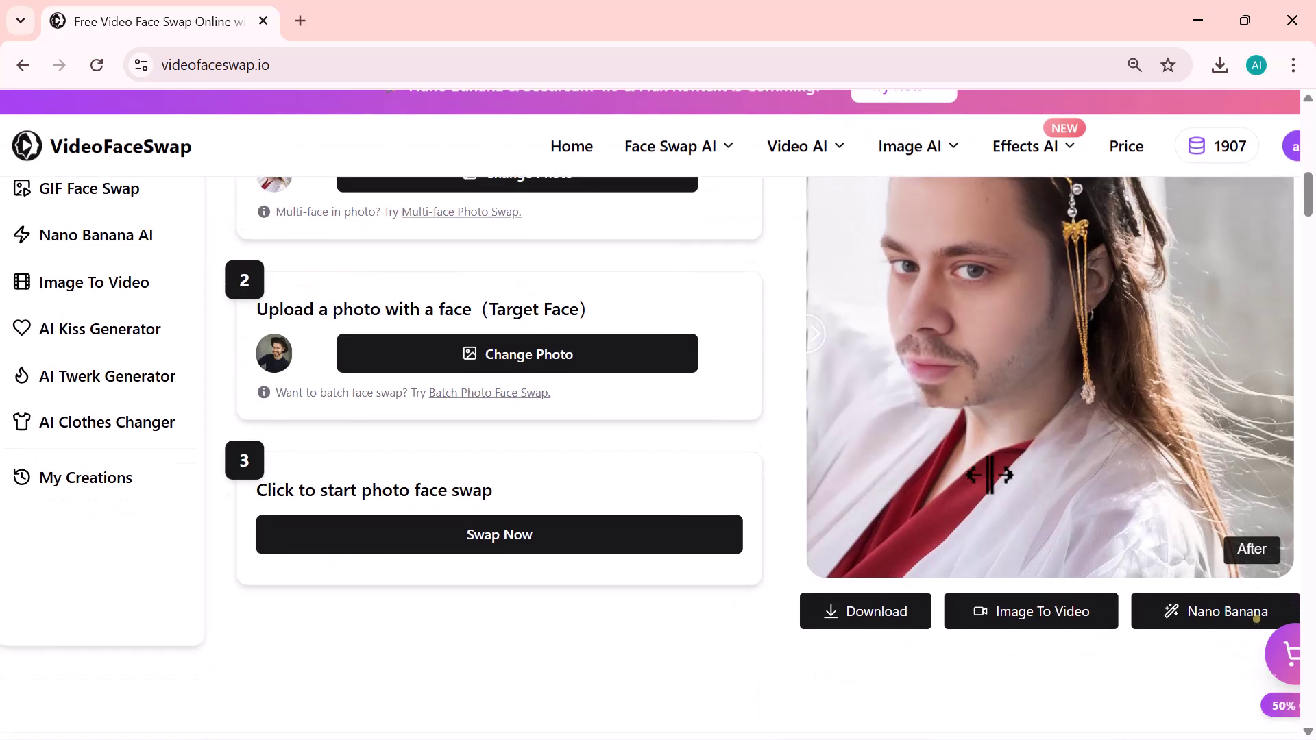
scroll(988, 474, "up", 2)
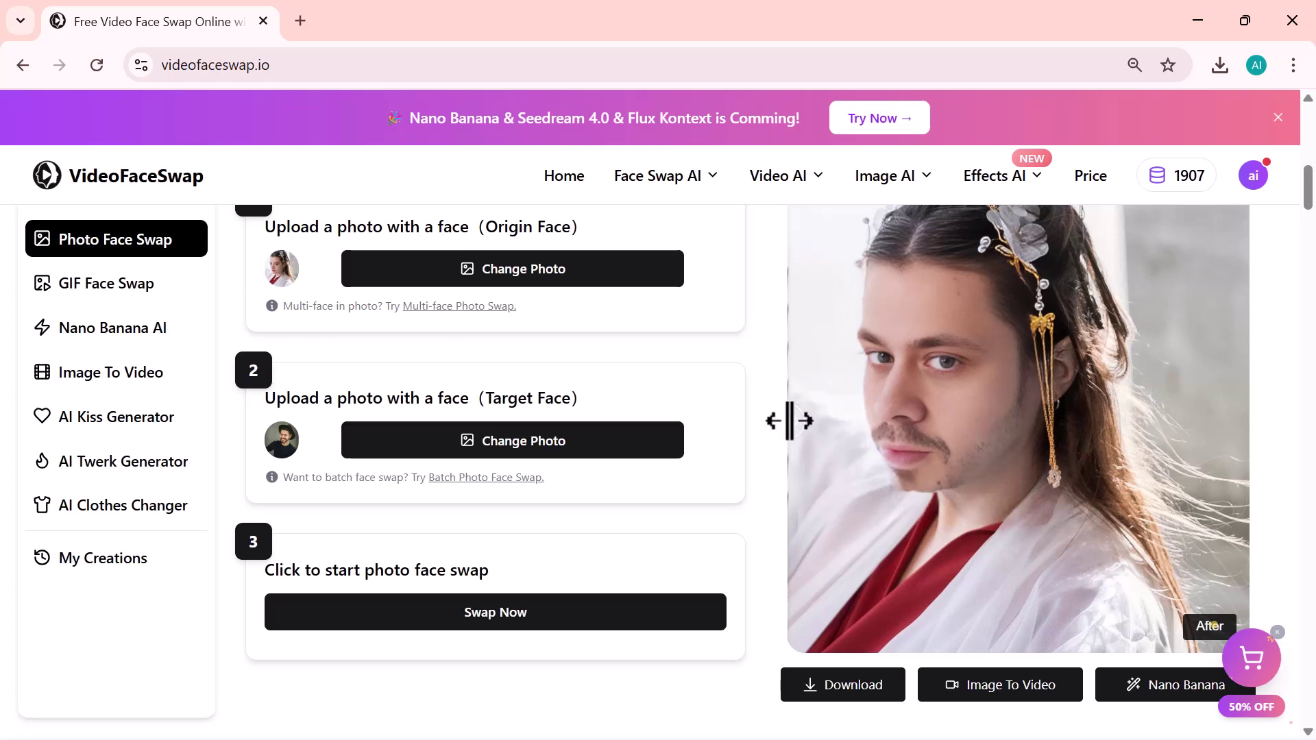
left_click(768, 298)
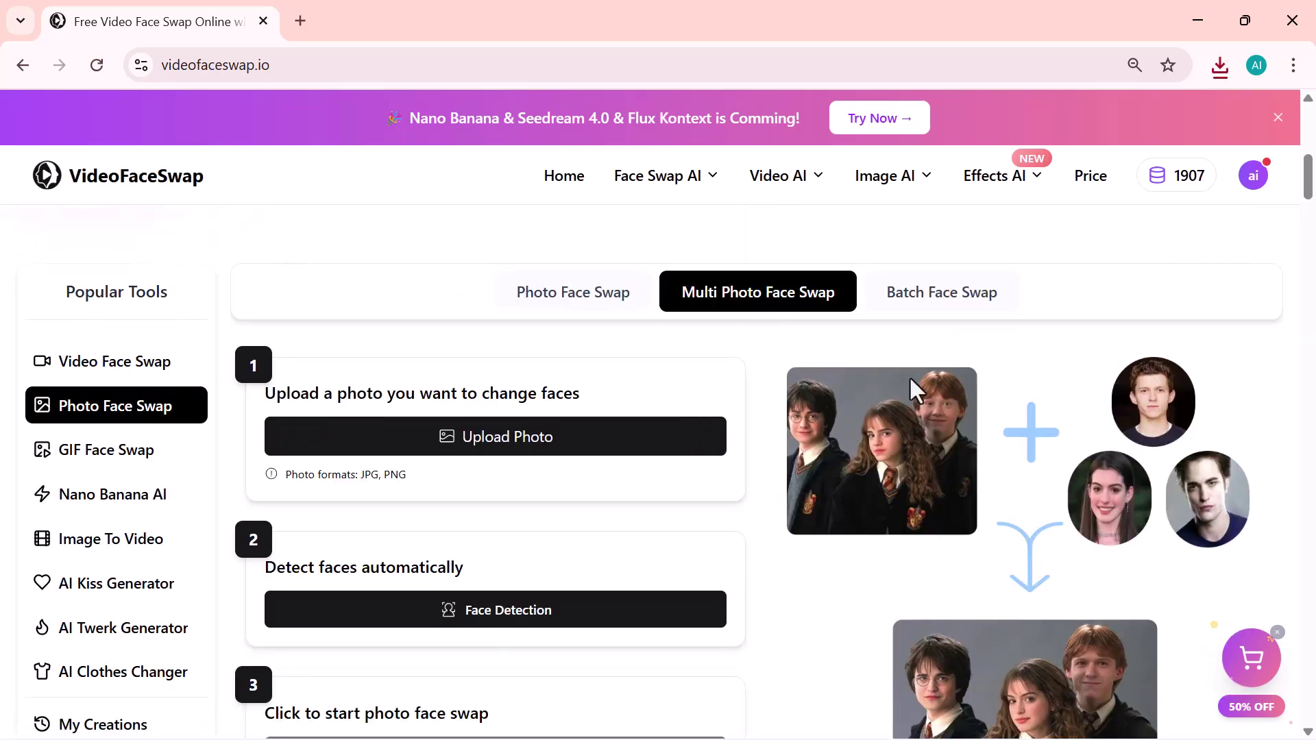
- Upload the photo of three women and run Face Detection
scroll(972, 492, "down", 3)
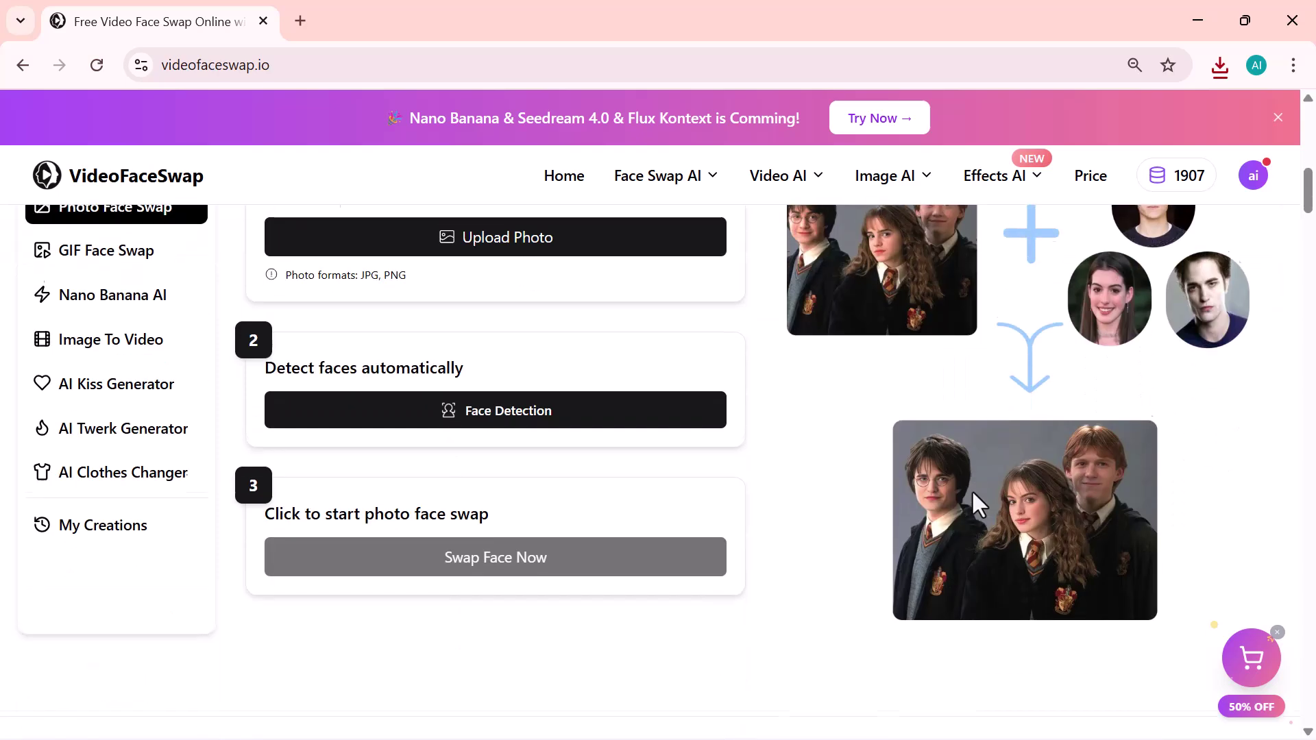
scroll(972, 492, "up", 3)
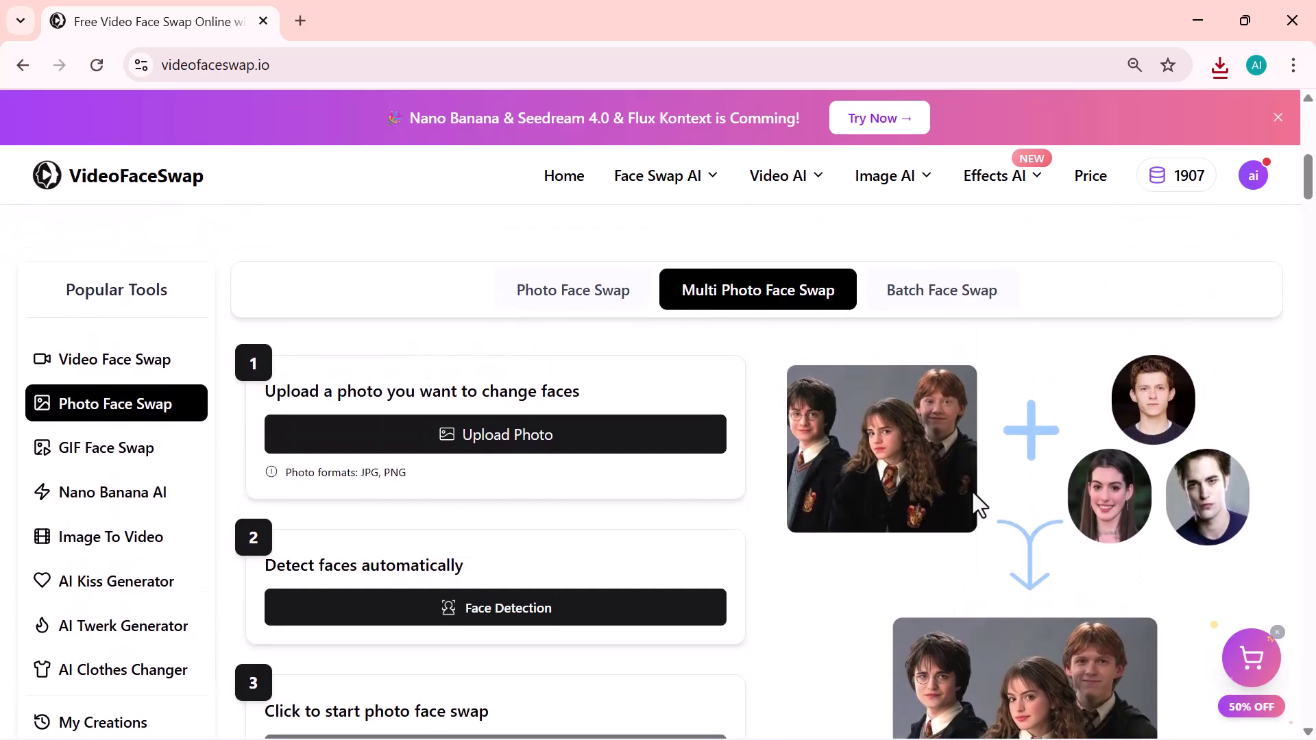
left_click(551, 439)
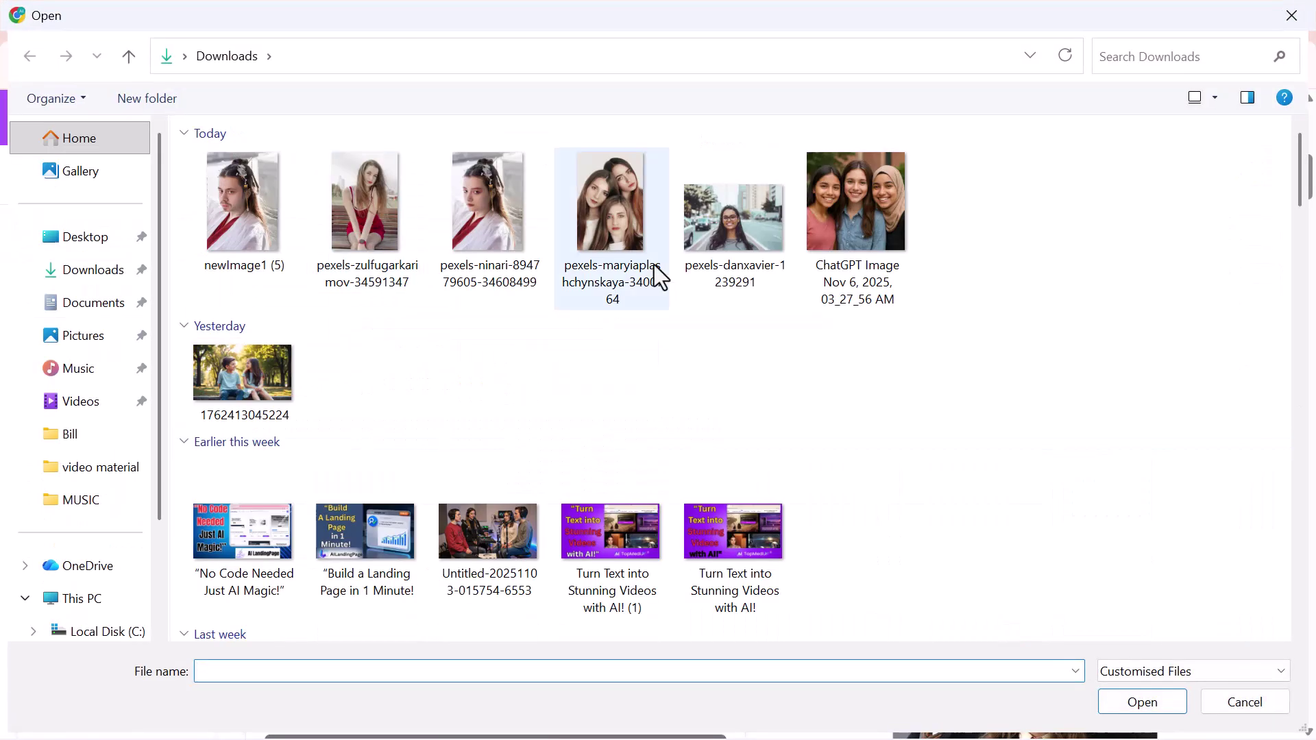
double_click(832, 240)
scroll(1017, 561, "down", 2)
scroll(1018, 567, "up", 1)
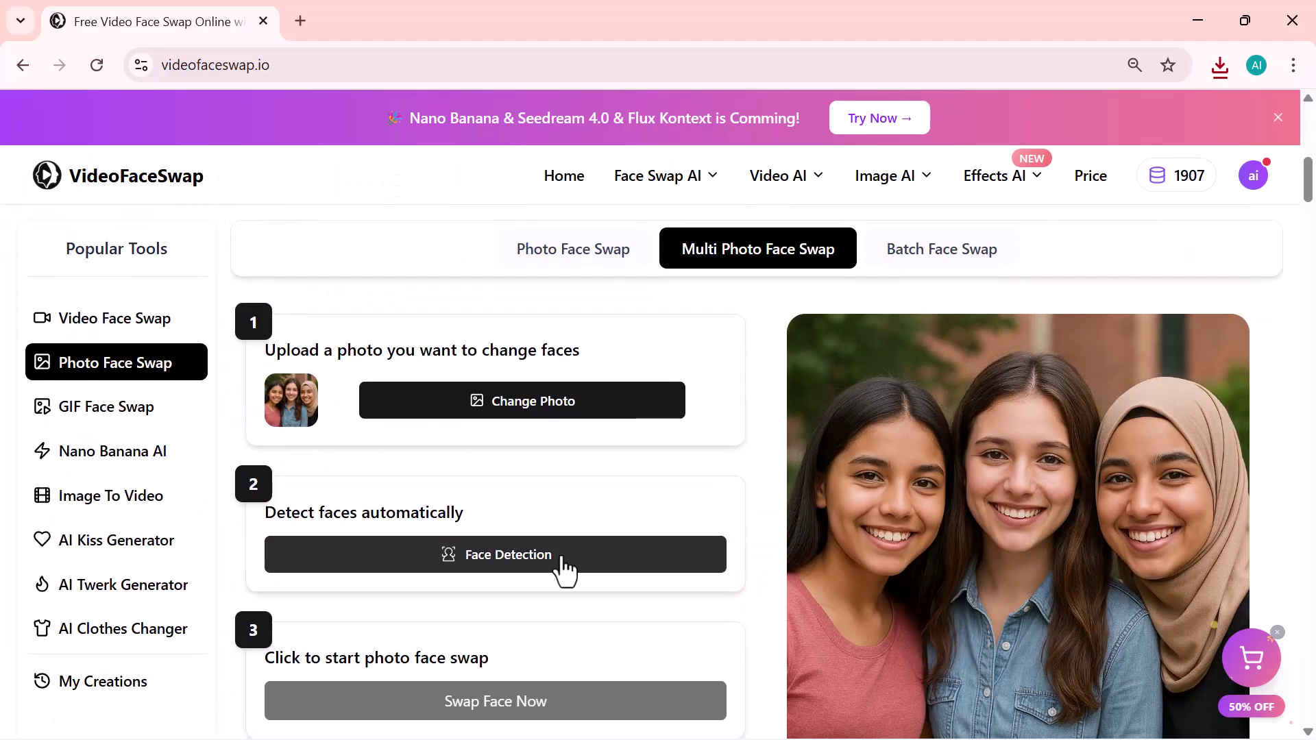
left_click(556, 558)
scroll(771, 592, "down", 2)
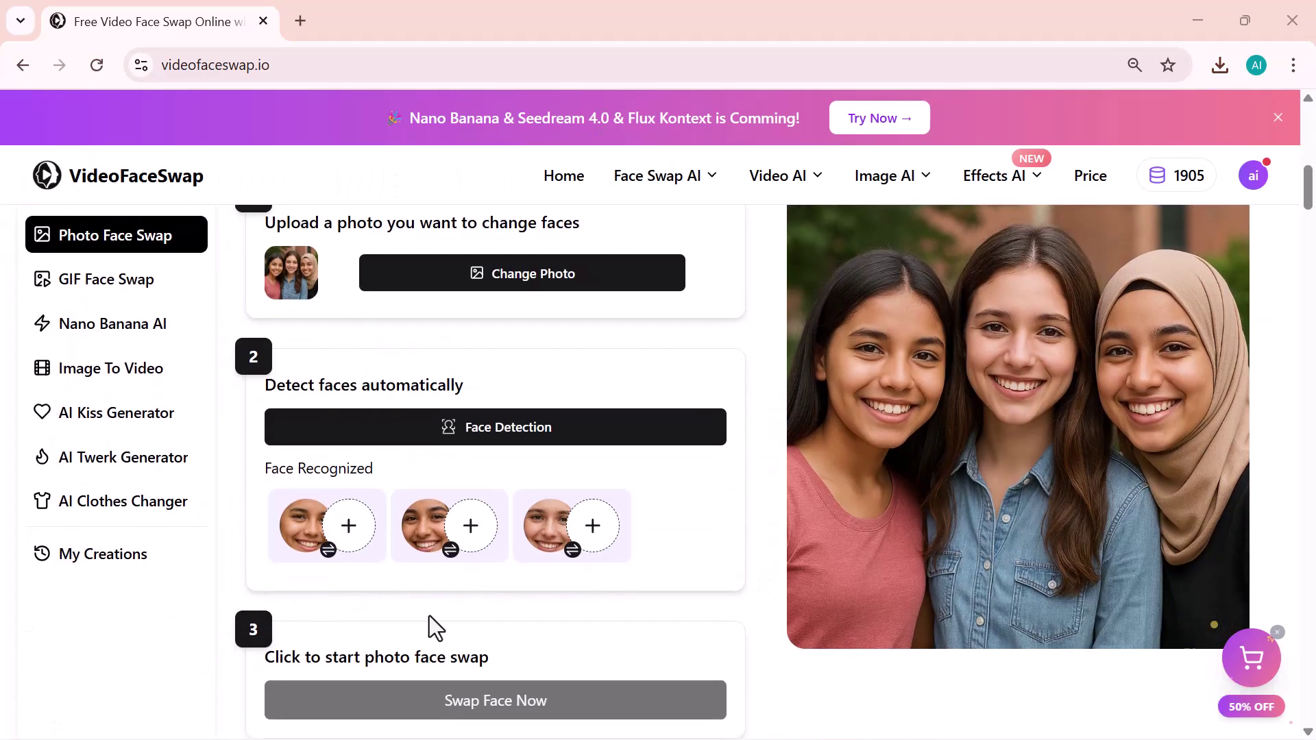
- Assign a replacement face photo to each of the three detected women
left_click(349, 526)
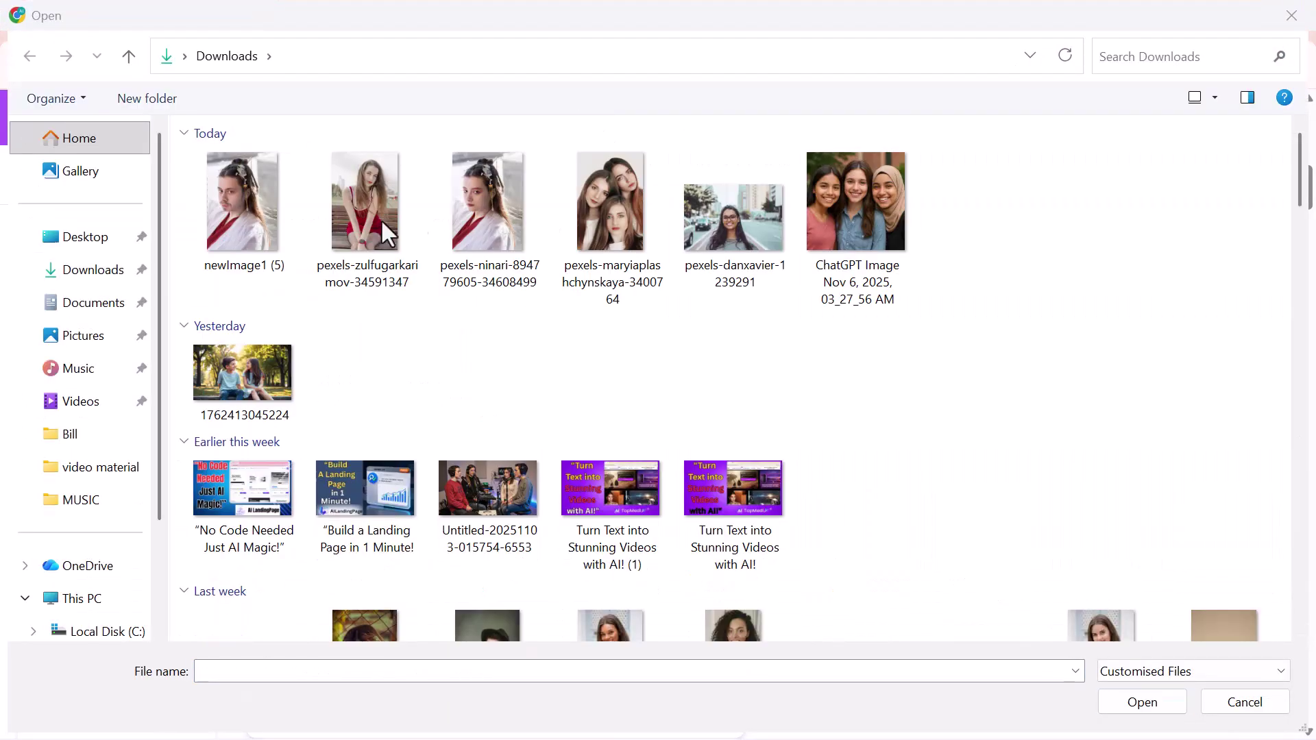
left_click(382, 226)
left_click(1140, 699)
left_click(470, 536)
left_click(475, 204)
double_click(475, 203)
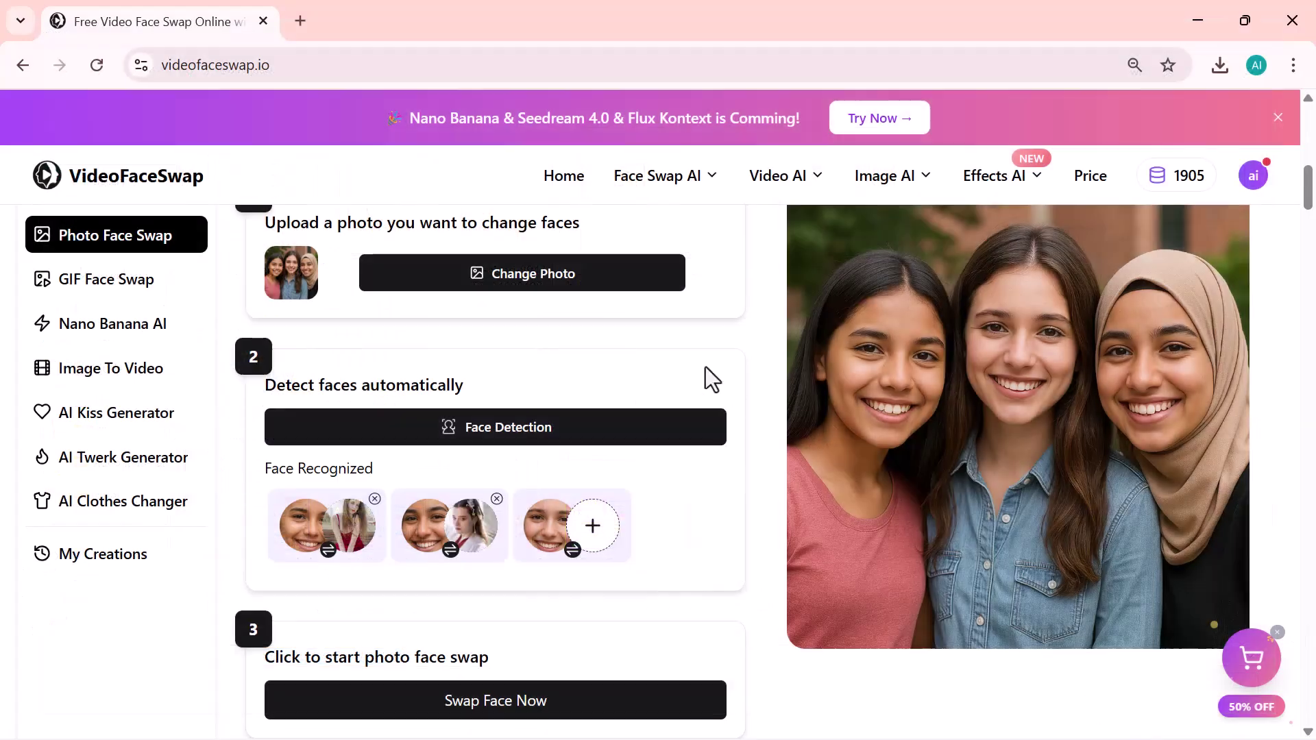
left_click(588, 538)
left_click(734, 216)
left_click(1141, 702)
- Run Swap Face Now and review the three-face result
scroll(555, 534, "down", 2)
left_click(548, 545)
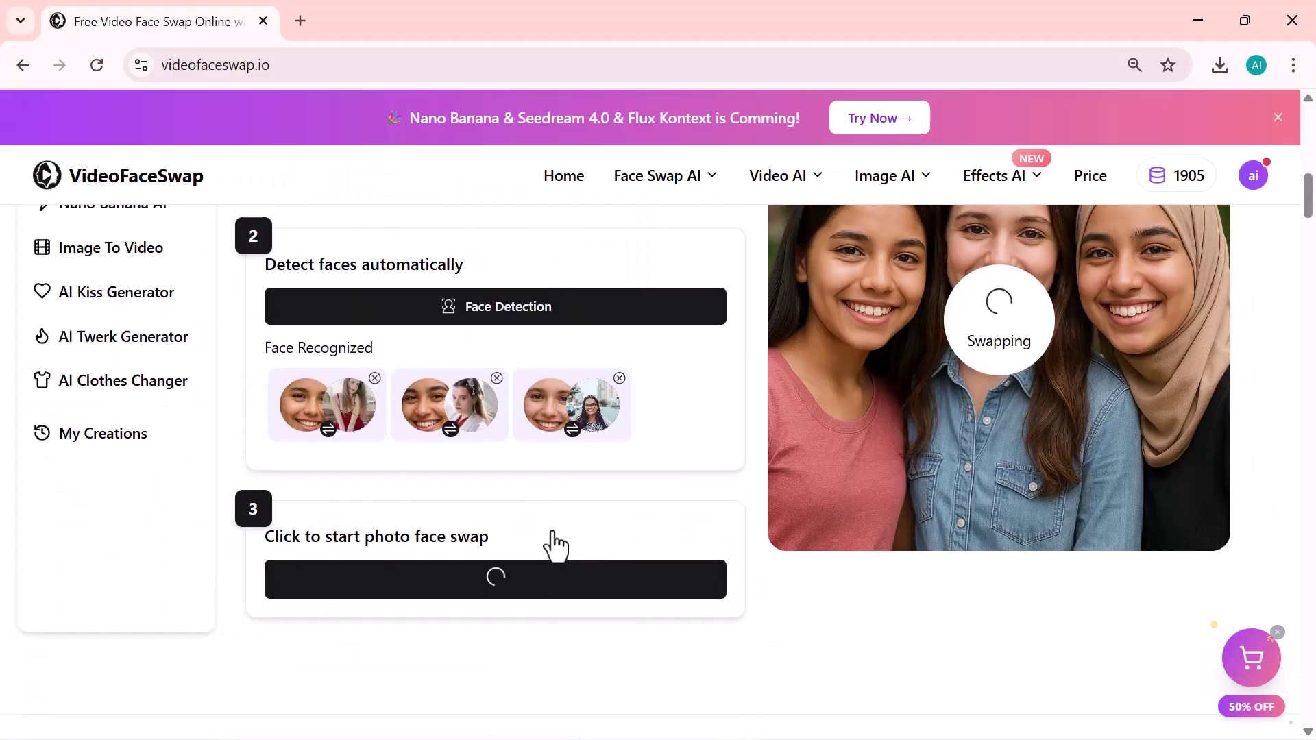
scroll(555, 542, "up", 3)
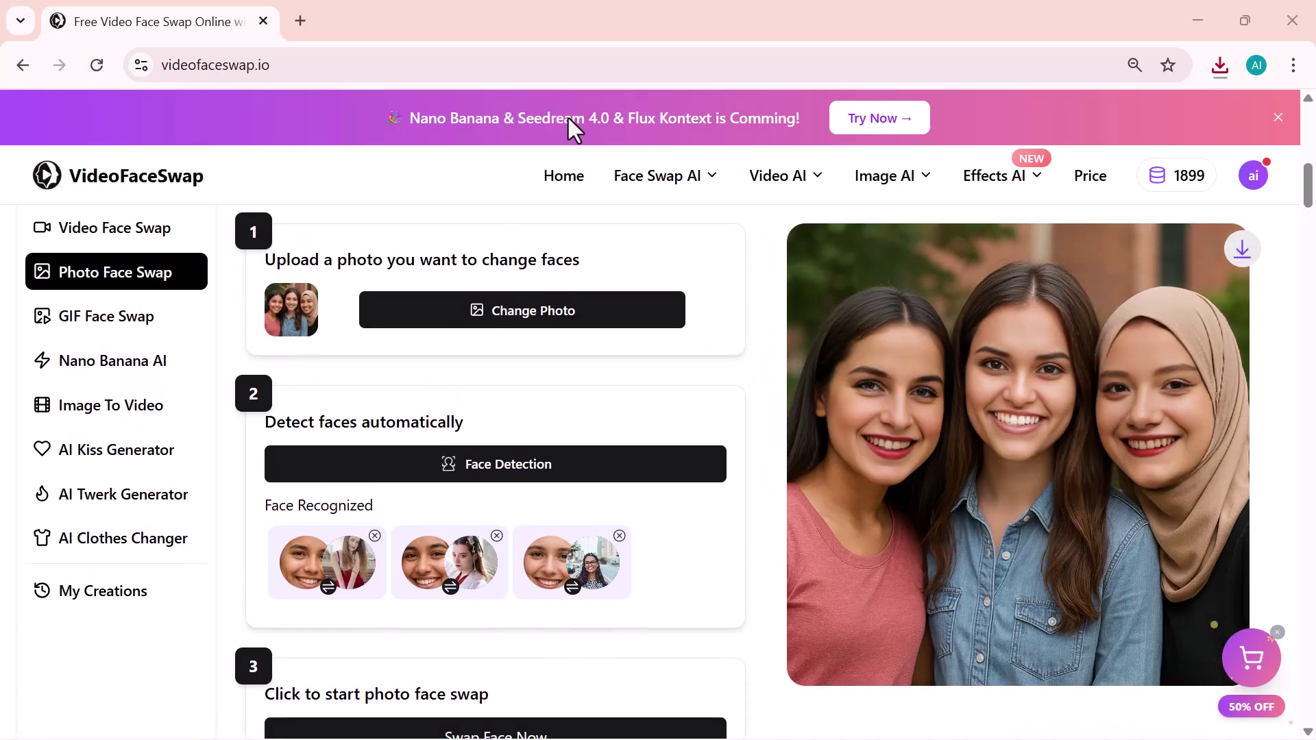
mouse_move(786, 175)
scroll(1072, 413, "up", 3)
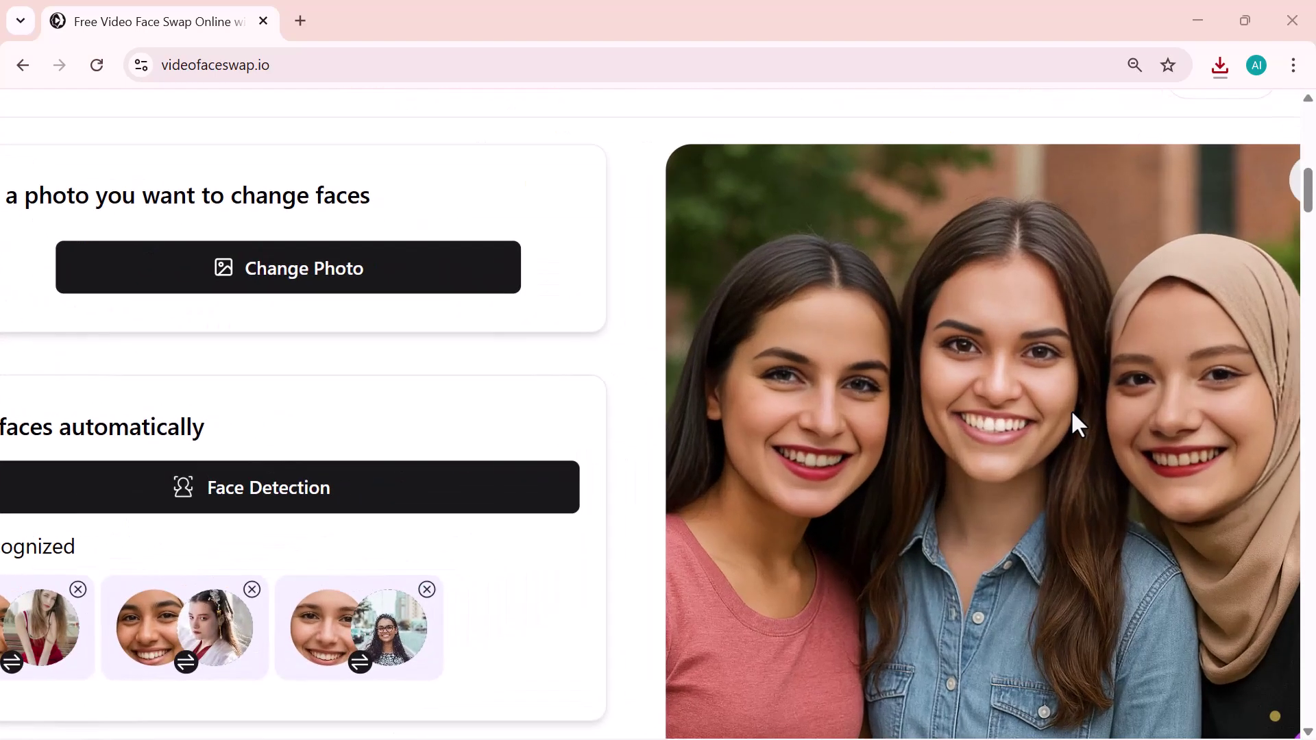
scroll(1071, 409, "down", 3)
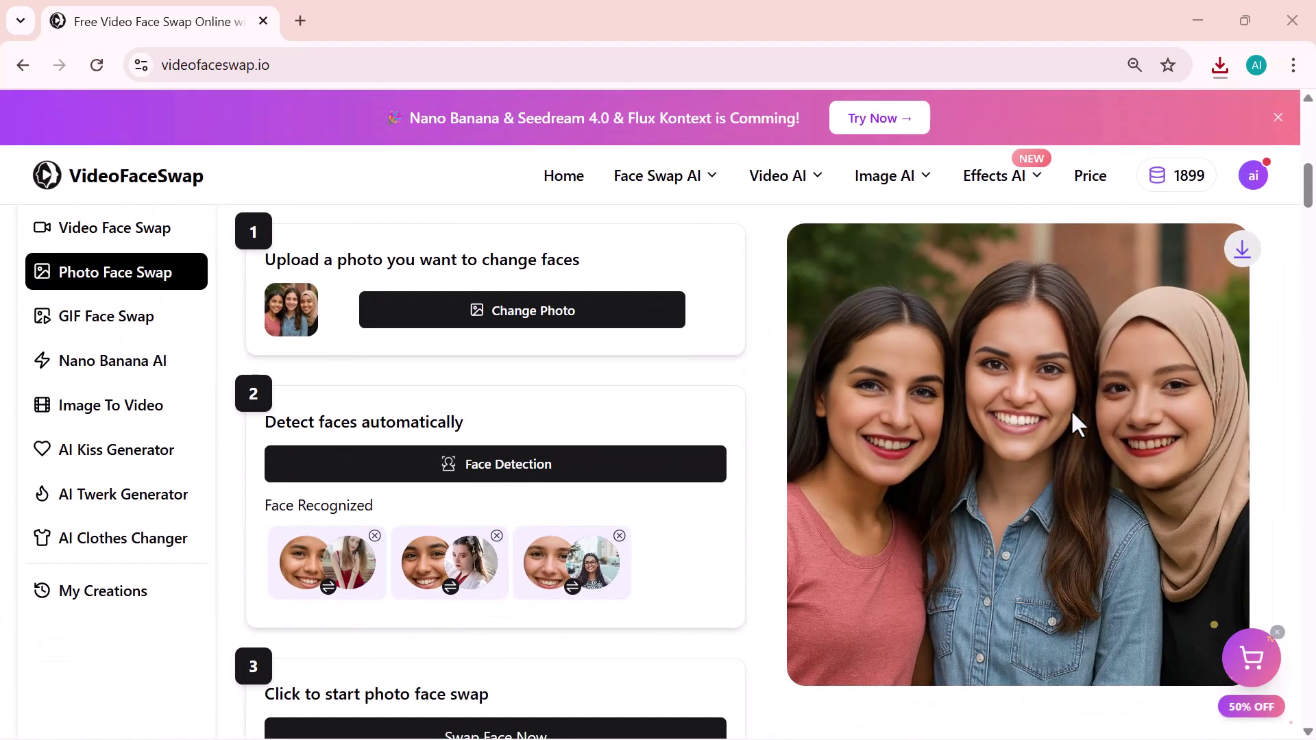
scroll(1071, 409, "down", 3)
scroll(1070, 409, "up", 4)
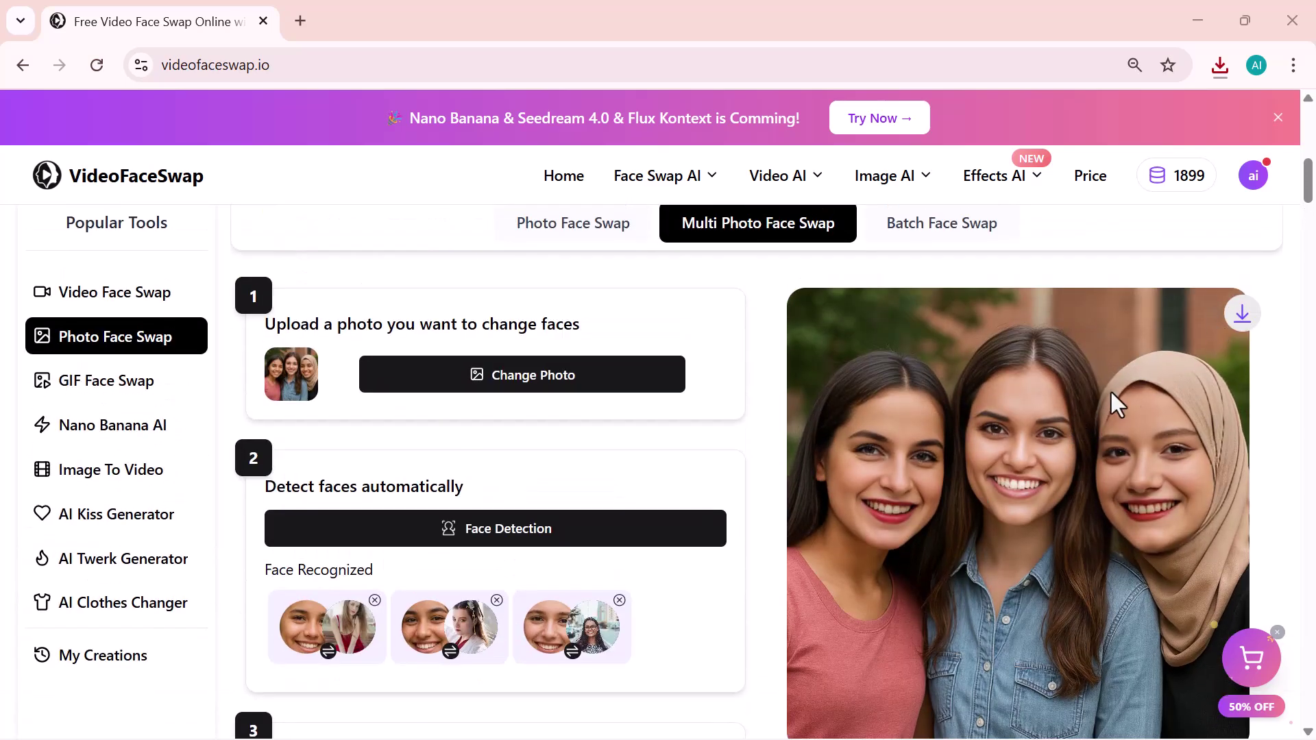
- Open the AI Clothes Changer in Auto mode
left_click(123, 603)
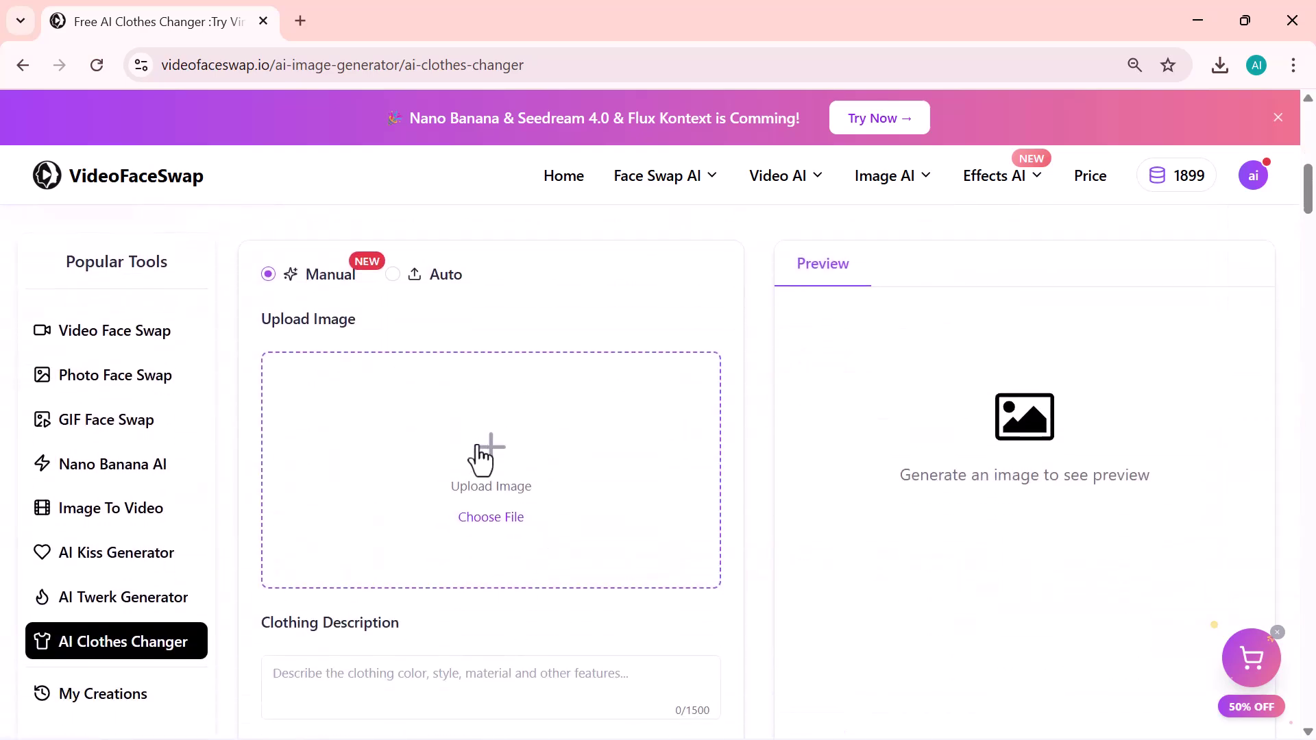
left_click(392, 276)
scroll(395, 286, "down", 3)
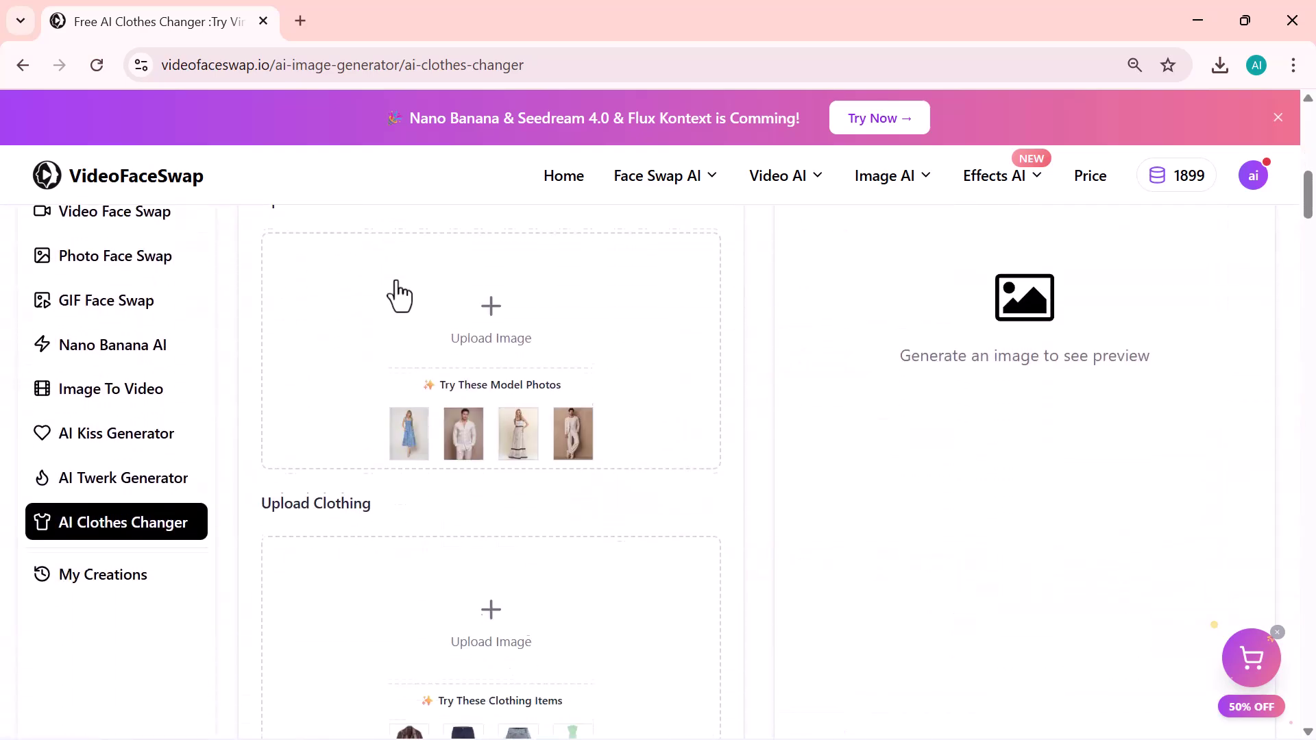
scroll(397, 288, "up", 3)
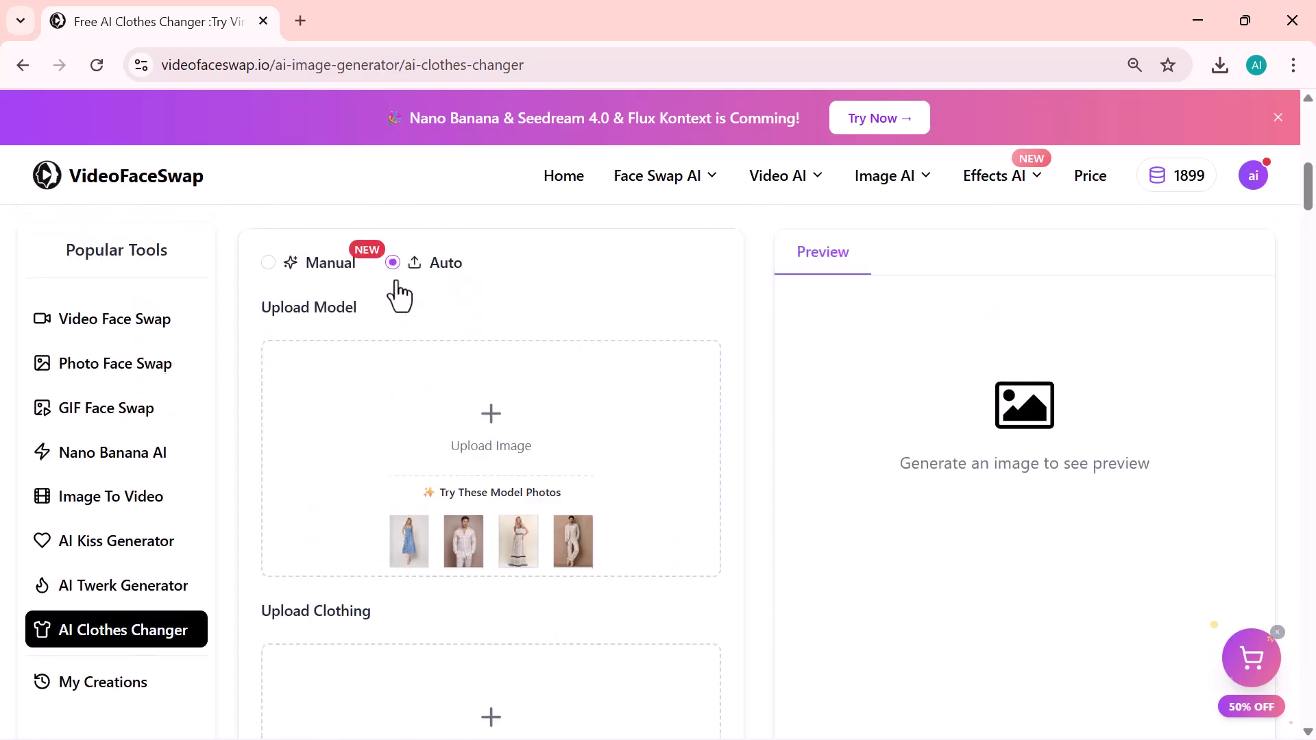
left_click(269, 265)
- Choose the sample model in the white shirt as the model photo
left_click(418, 274)
left_click(464, 542)
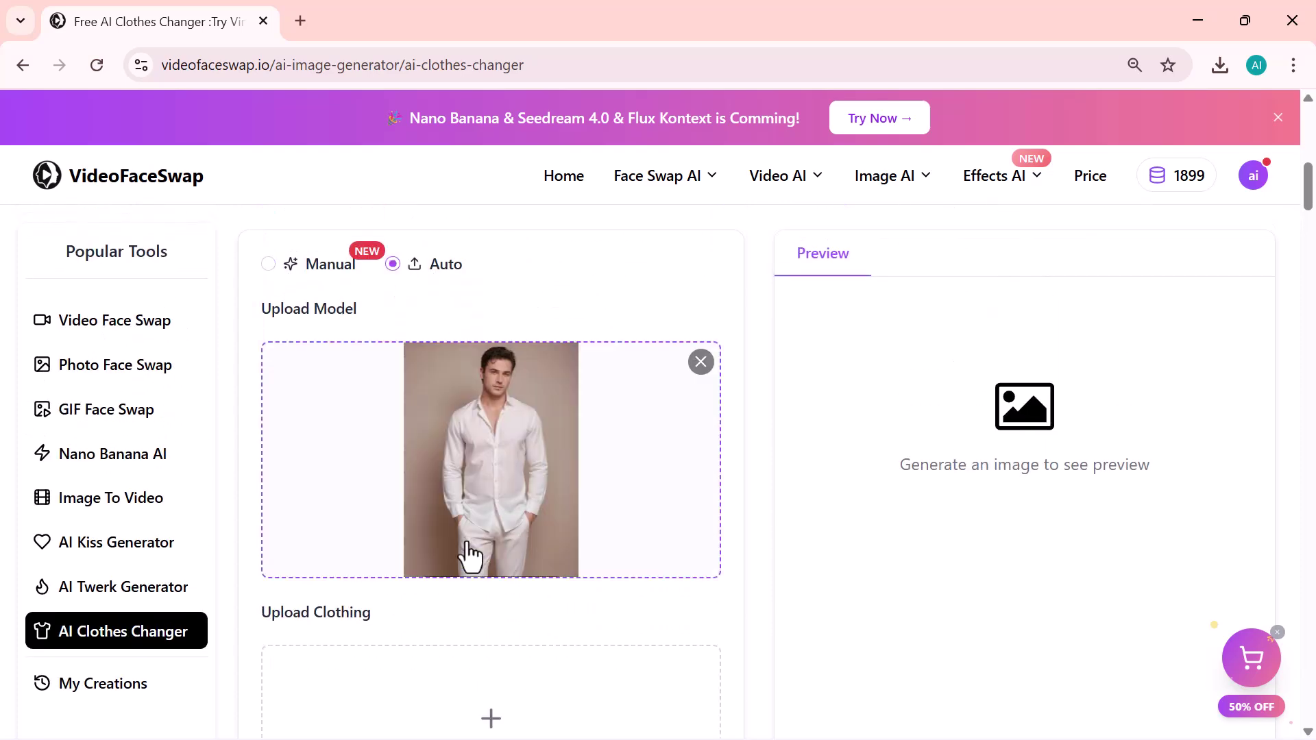
scroll(465, 535, "down", 3)
scroll(486, 458, "down", 1)
scroll(488, 457, "up", 1)
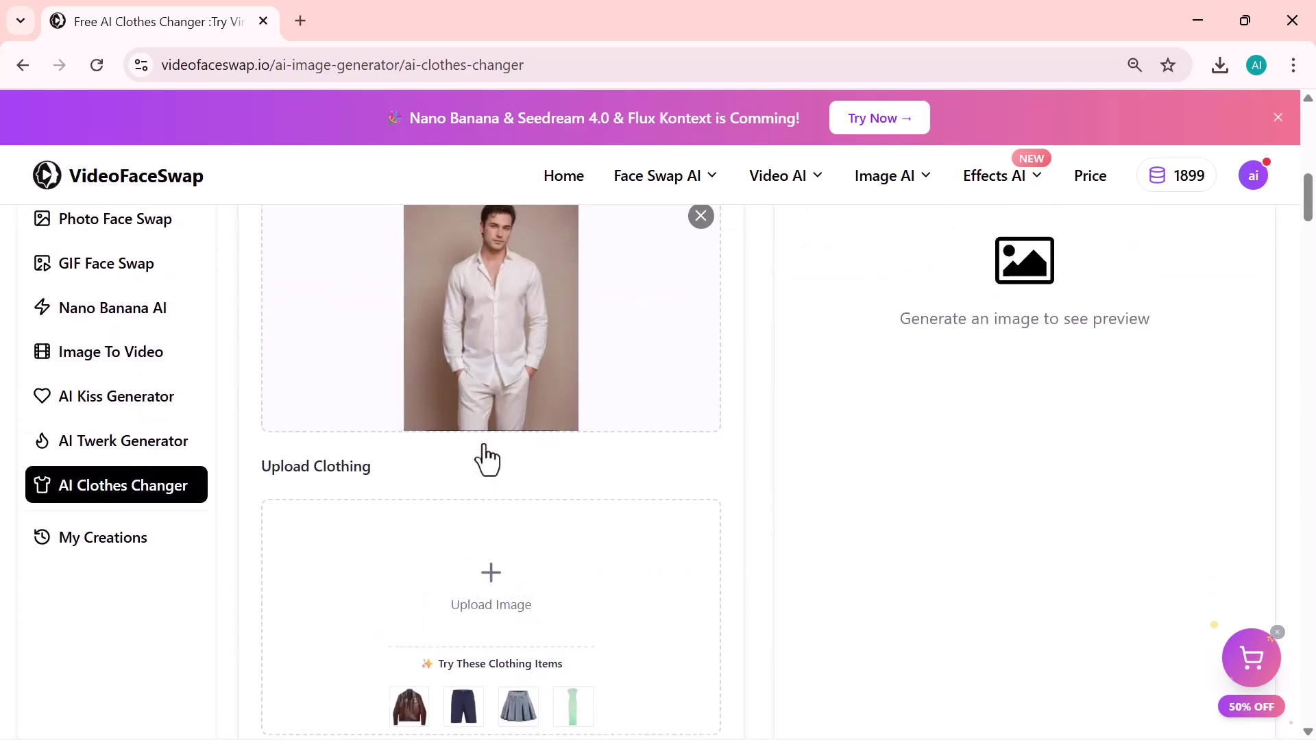
- Add the brown leather jacket as upper_body clothing and create the image for 20 credits
left_click(409, 682)
scroll(482, 582, "up", 3)
scroll(481, 582, "down", 7)
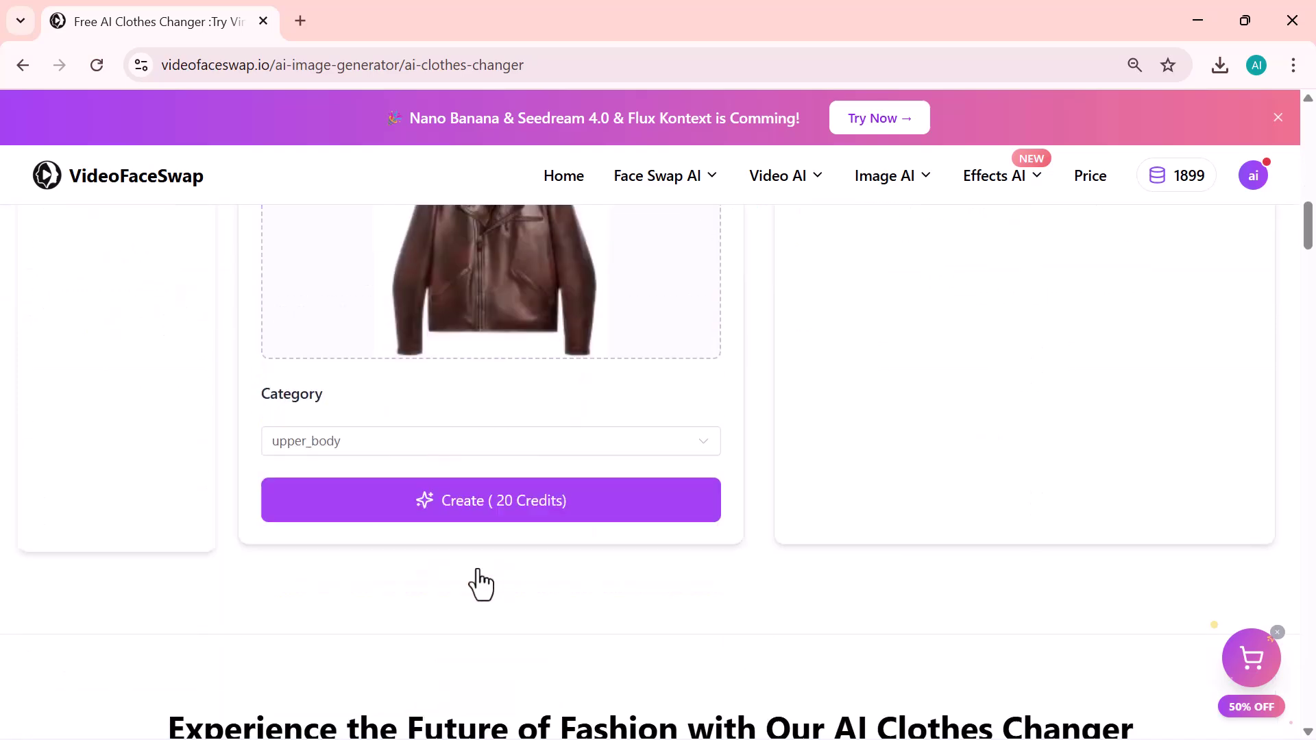
left_click(472, 507)
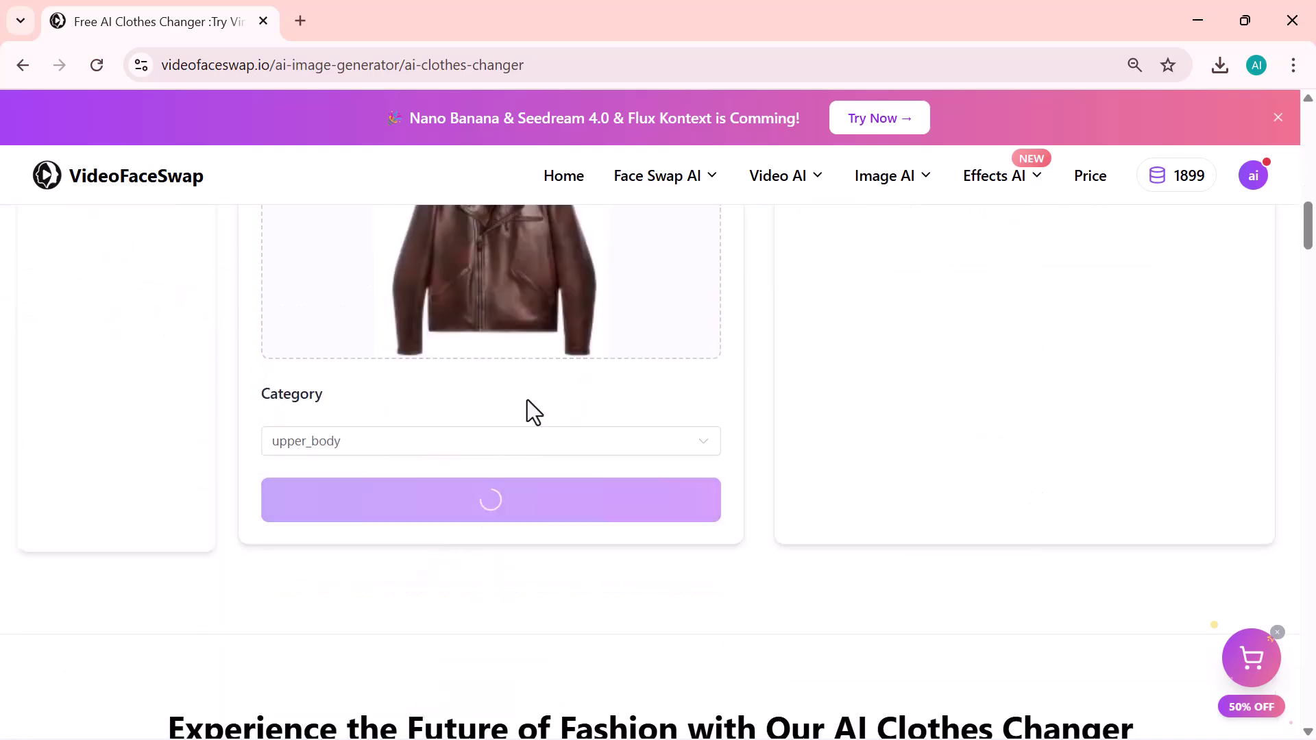
scroll(528, 401, "up", 4)
scroll(527, 400, "up", 3)
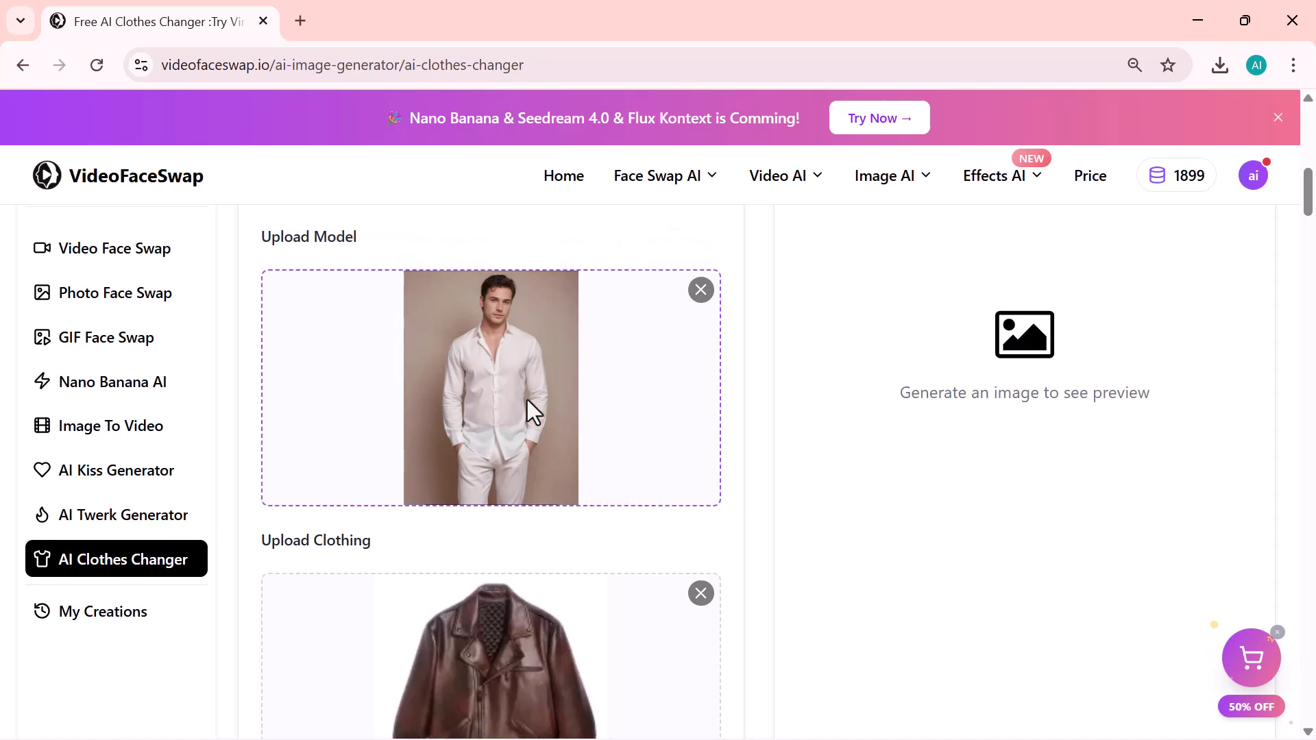
scroll(527, 401, "up", 1)
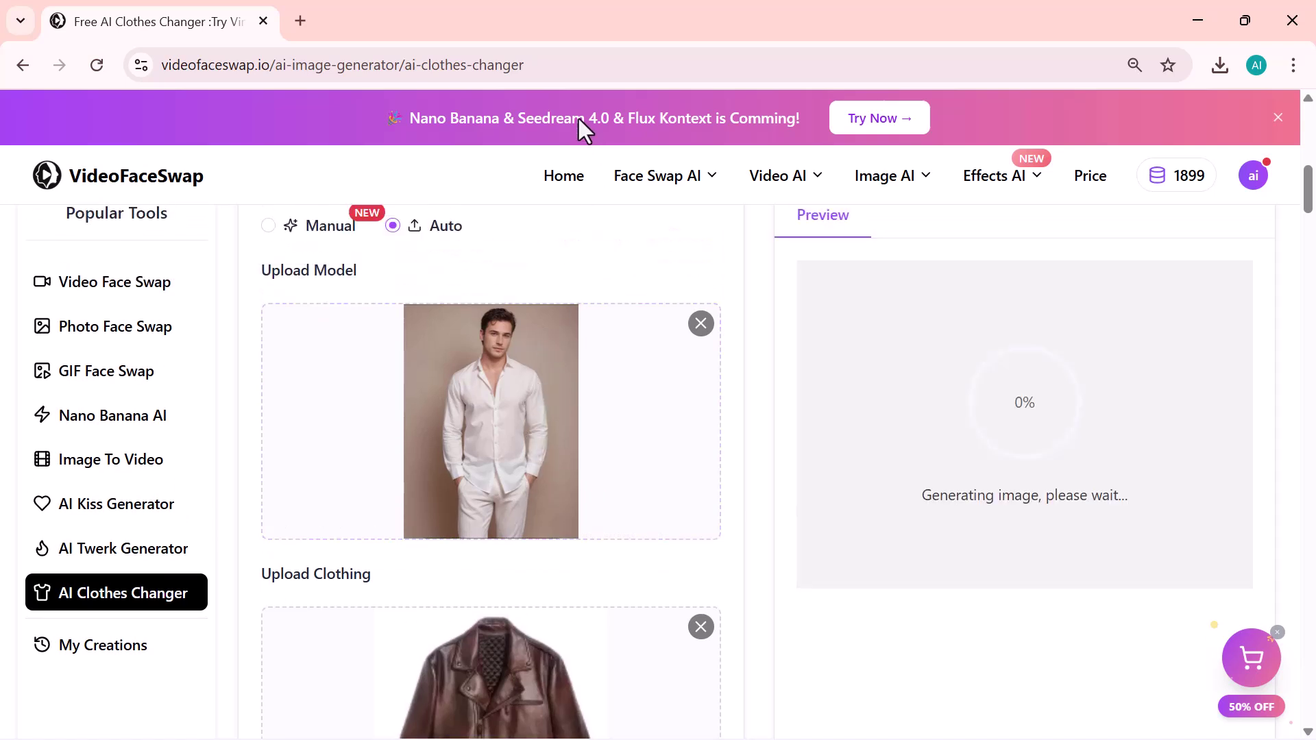
- Review the finished brown leather jacket result on the AI Clothes Changer page, with credits at 1879
mouse_move(658, 175)
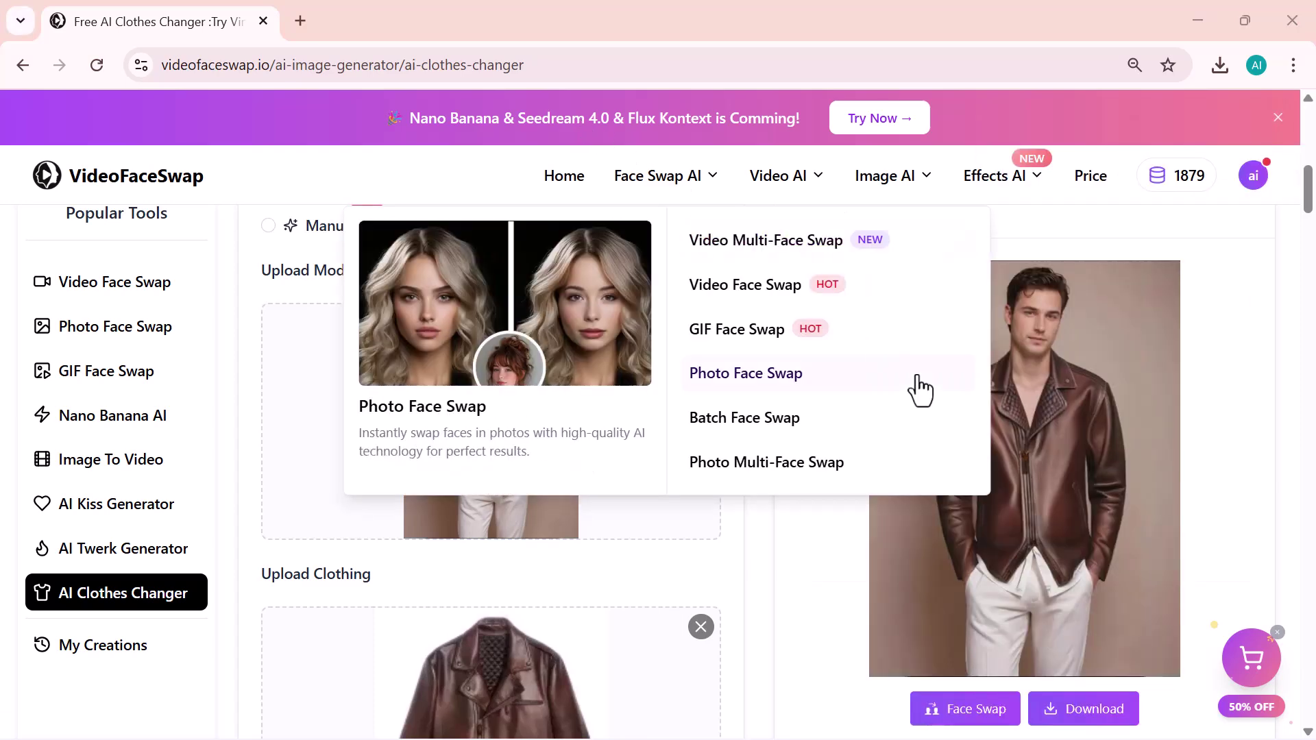
scroll(1039, 404, "up", 3)
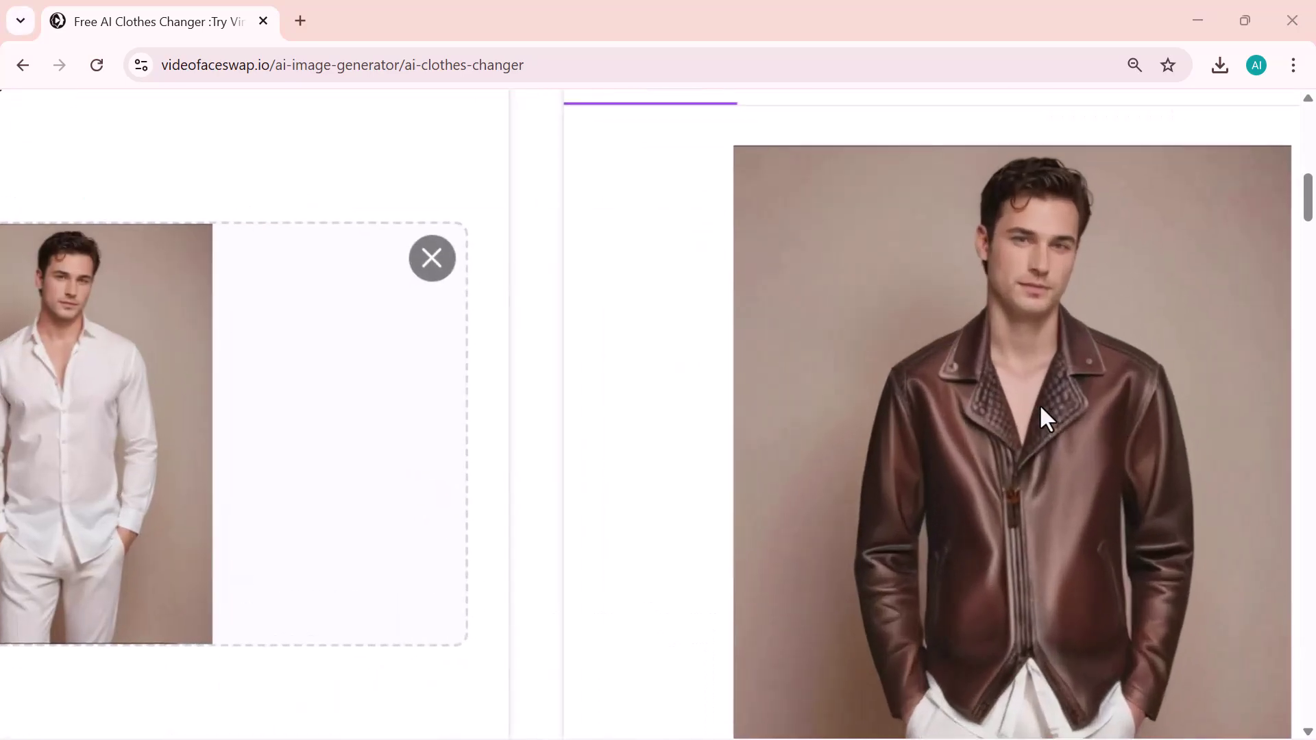
scroll(1039, 404, "down", 3)
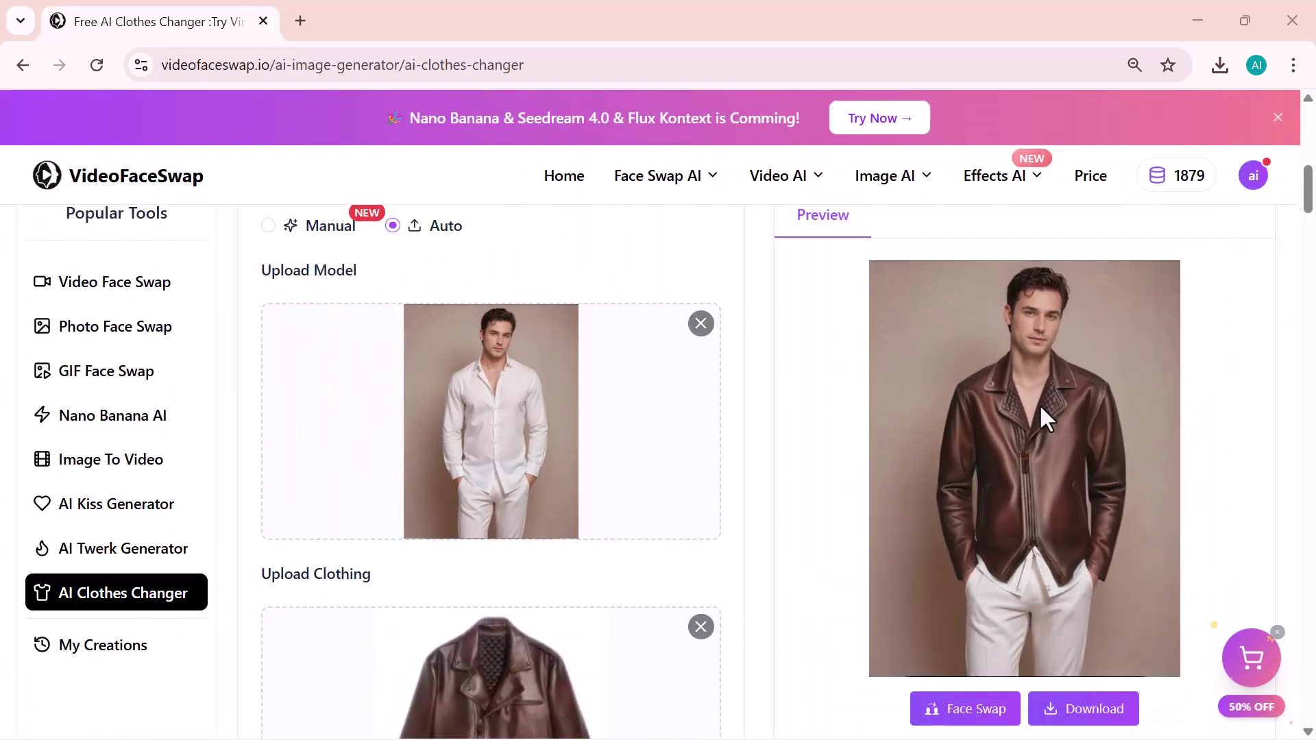
scroll(1039, 404, "down", 2)
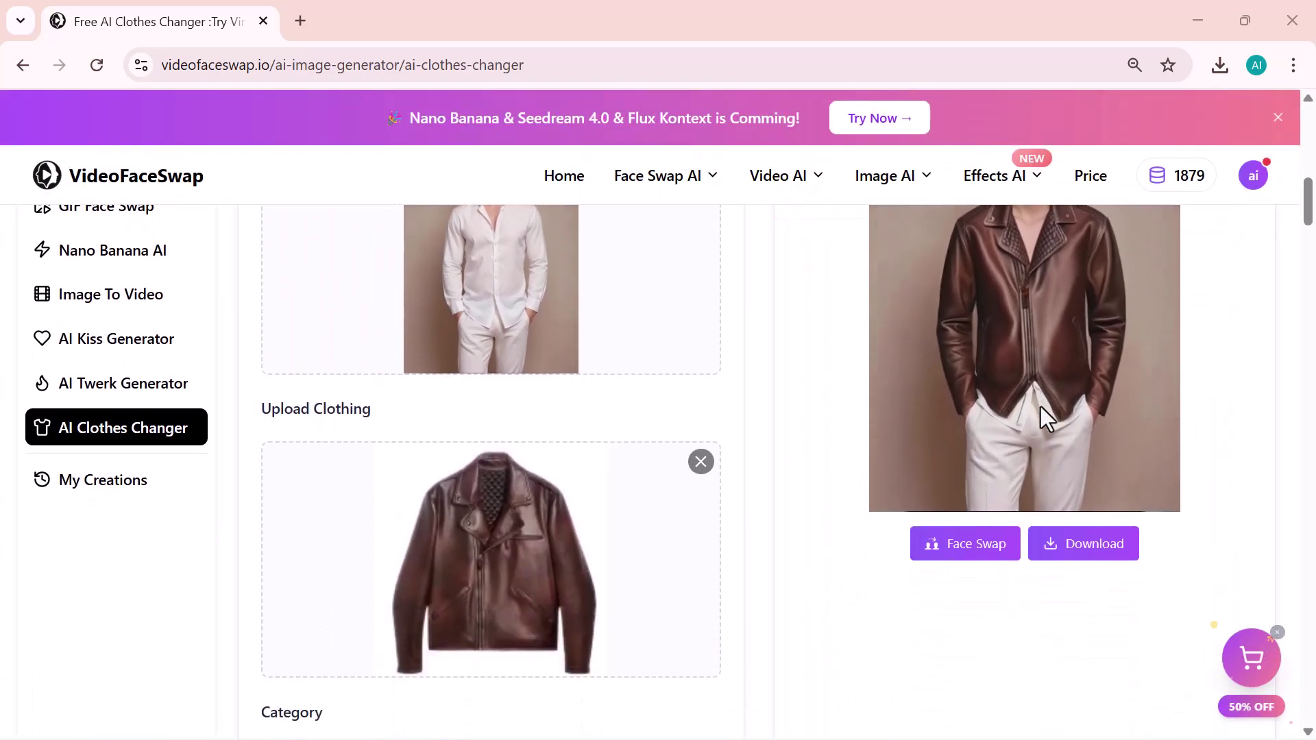
scroll(1039, 404, "up", 3)
scroll(1039, 405, "up", 1)
scroll(1039, 404, "down", 1)
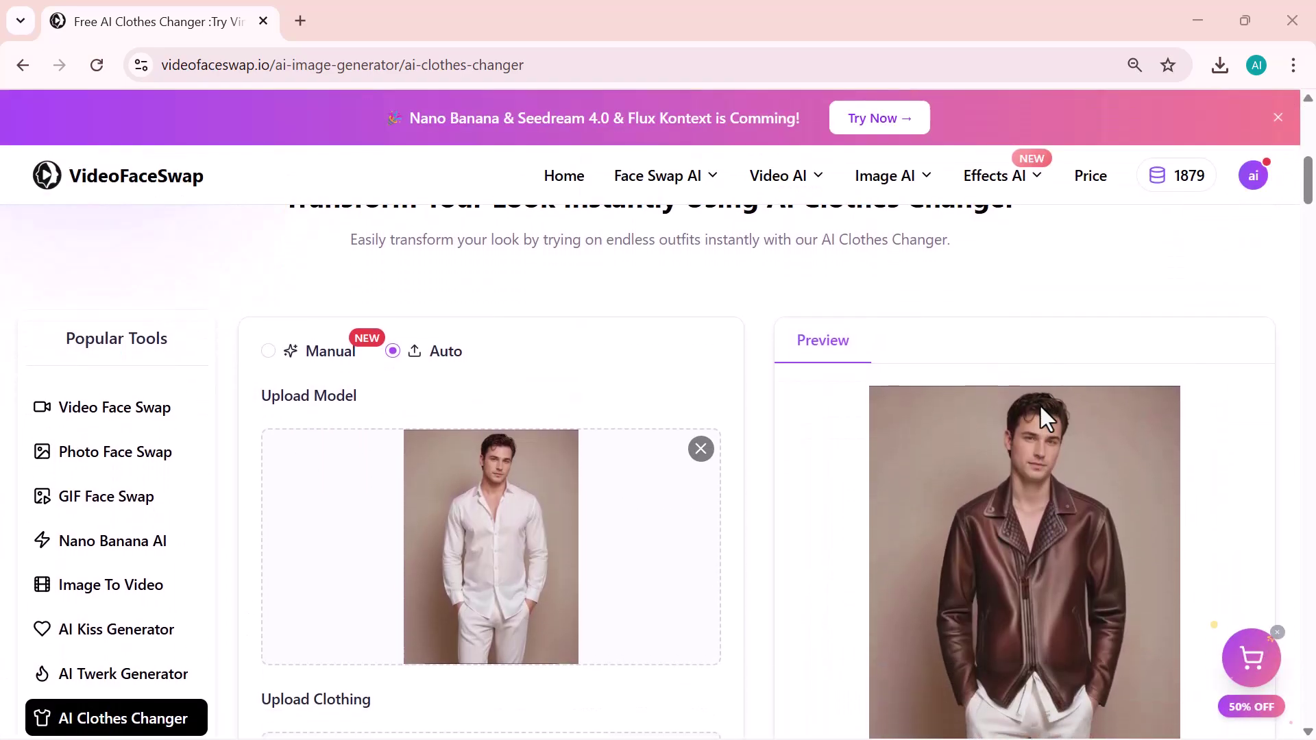
scroll(1041, 407, "down", 2)
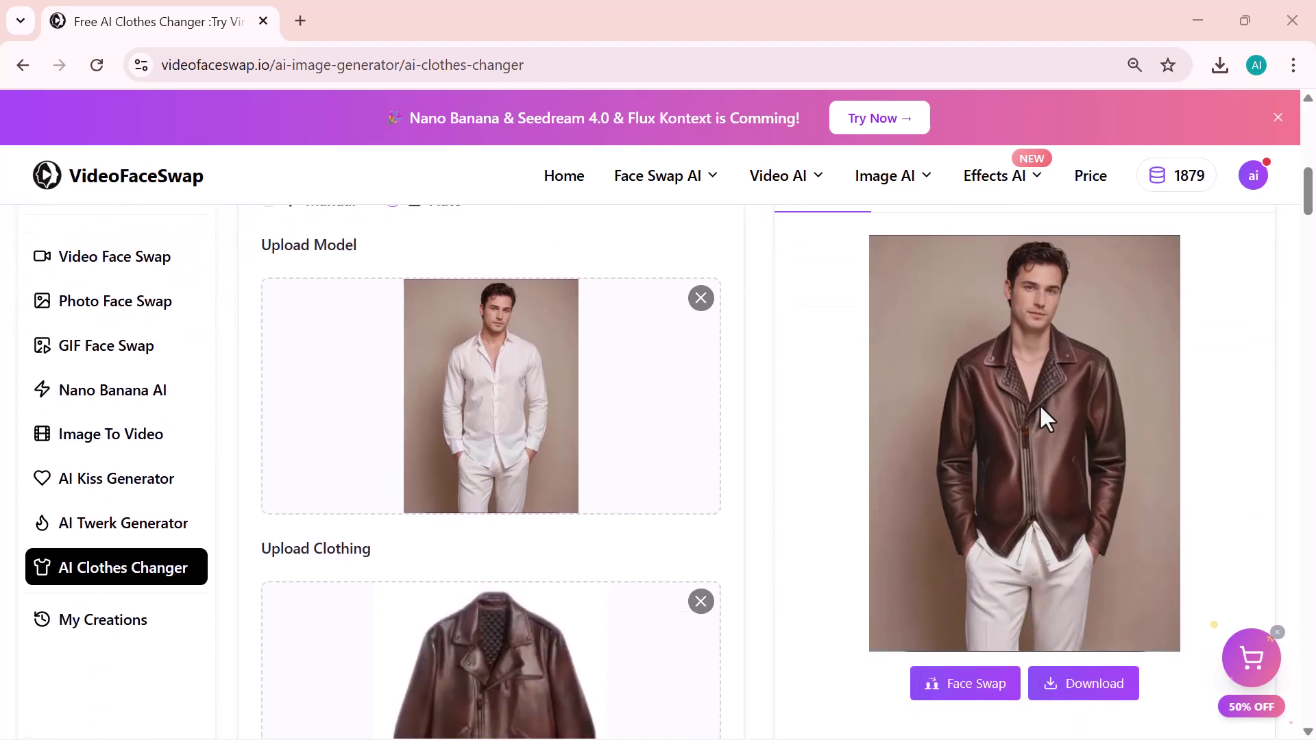
scroll(1039, 411, "down", 1)
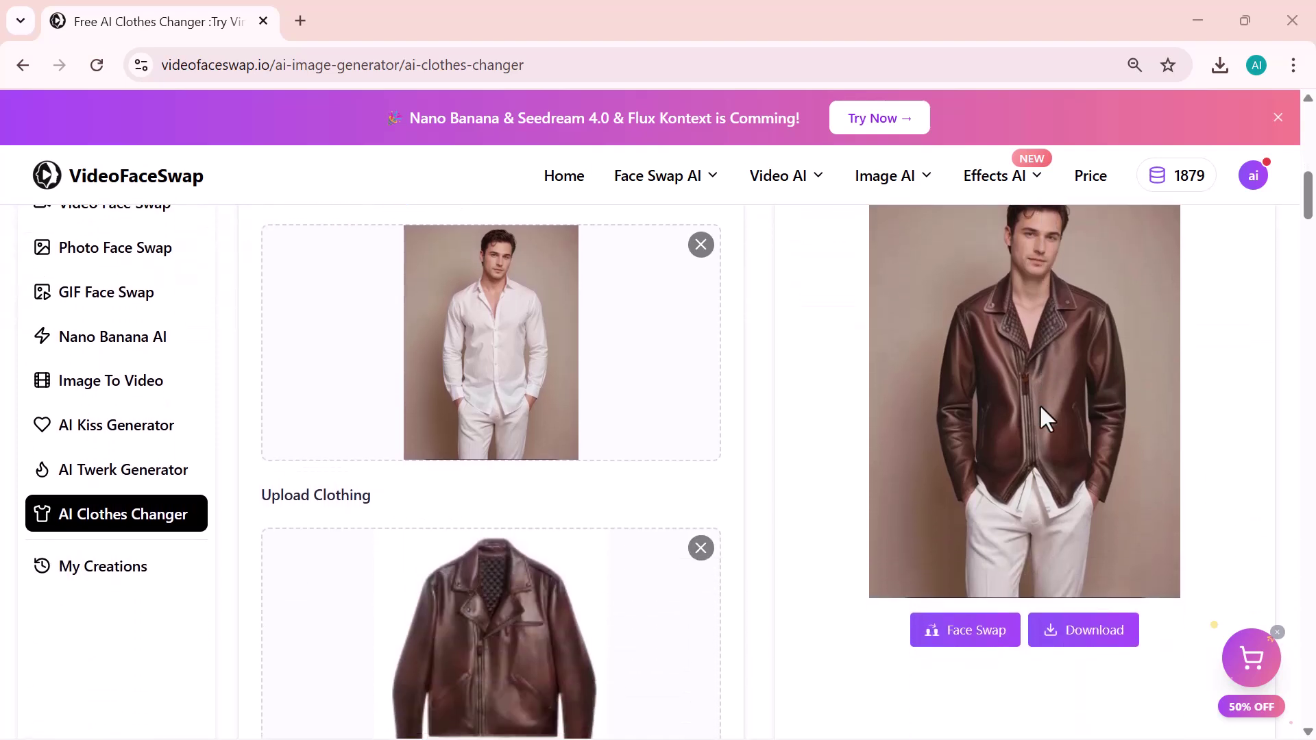
scroll(662, 503, "down", 6)
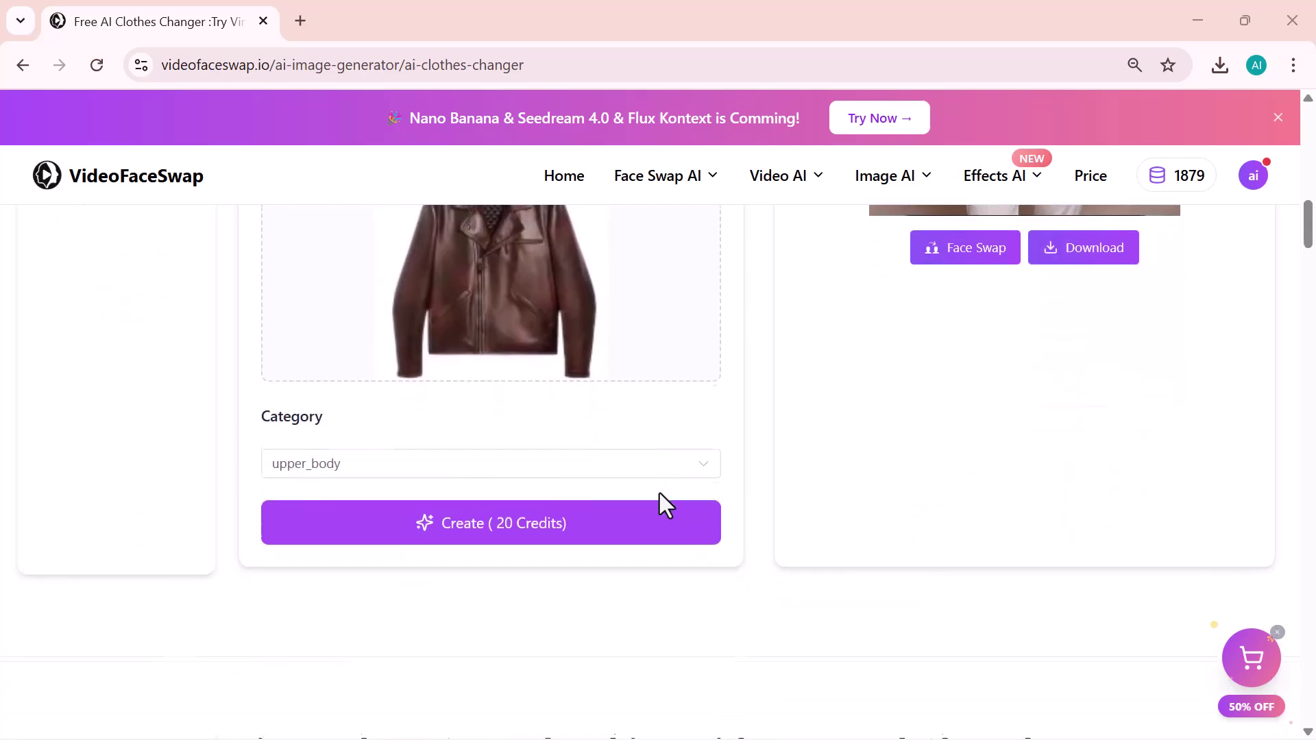
scroll(660, 493, "down", 5)
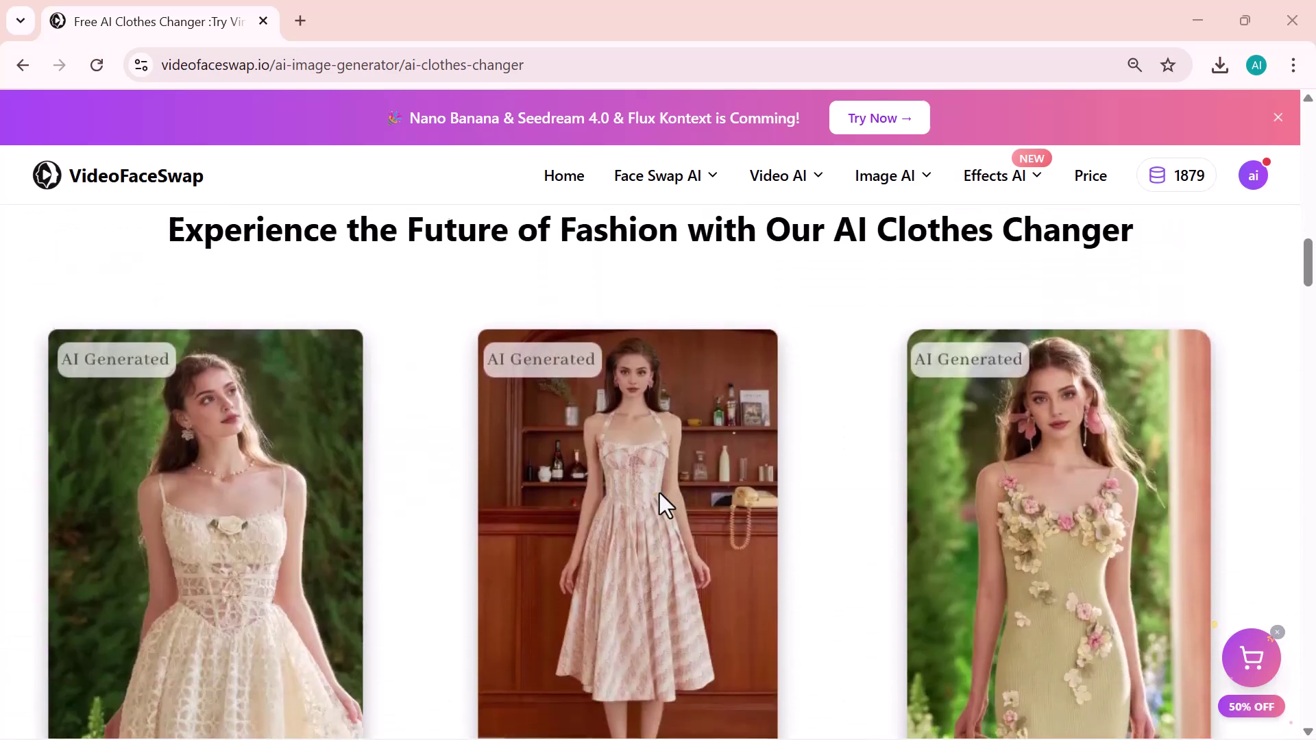
scroll(659, 492, "down", 8)
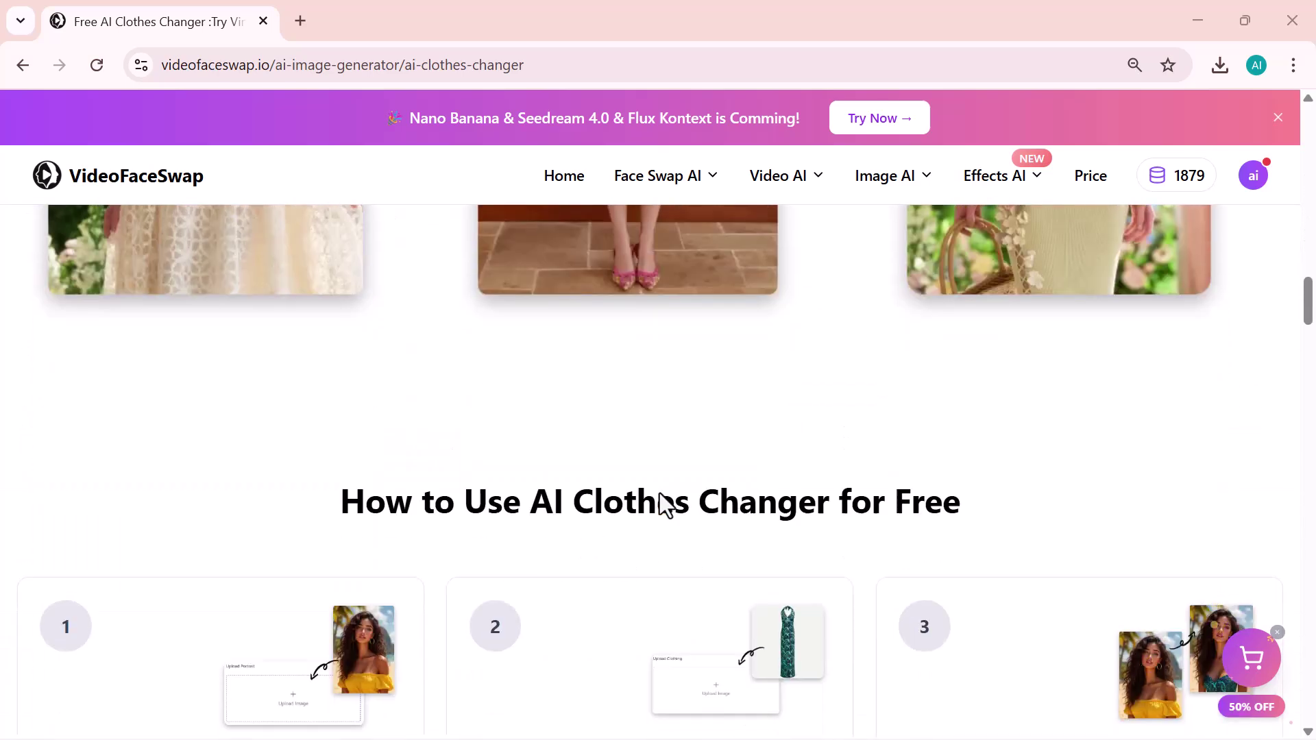
scroll(659, 492, "up", 20)
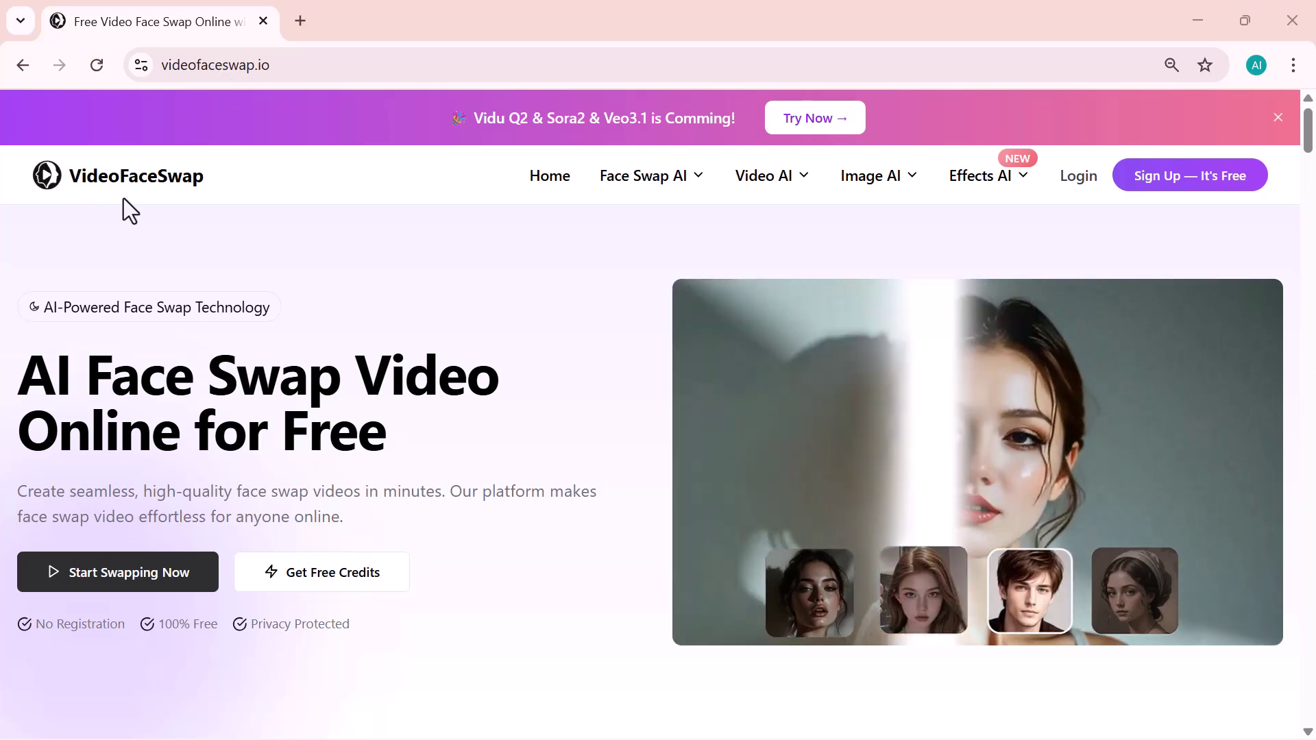
- Scroll the home page past the 3-step face swap tool to the Amazing Results gallery
scroll(172, 199, "down", 4)
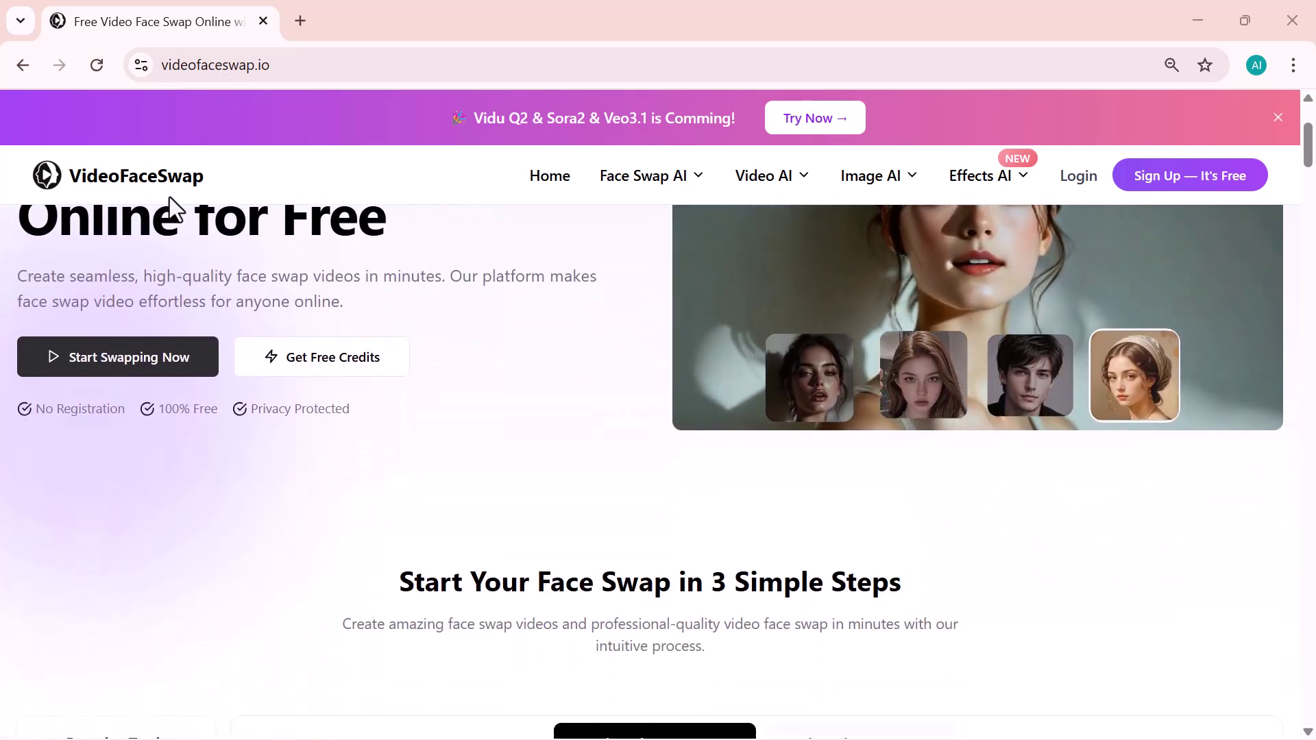
scroll(170, 197, "down", 5)
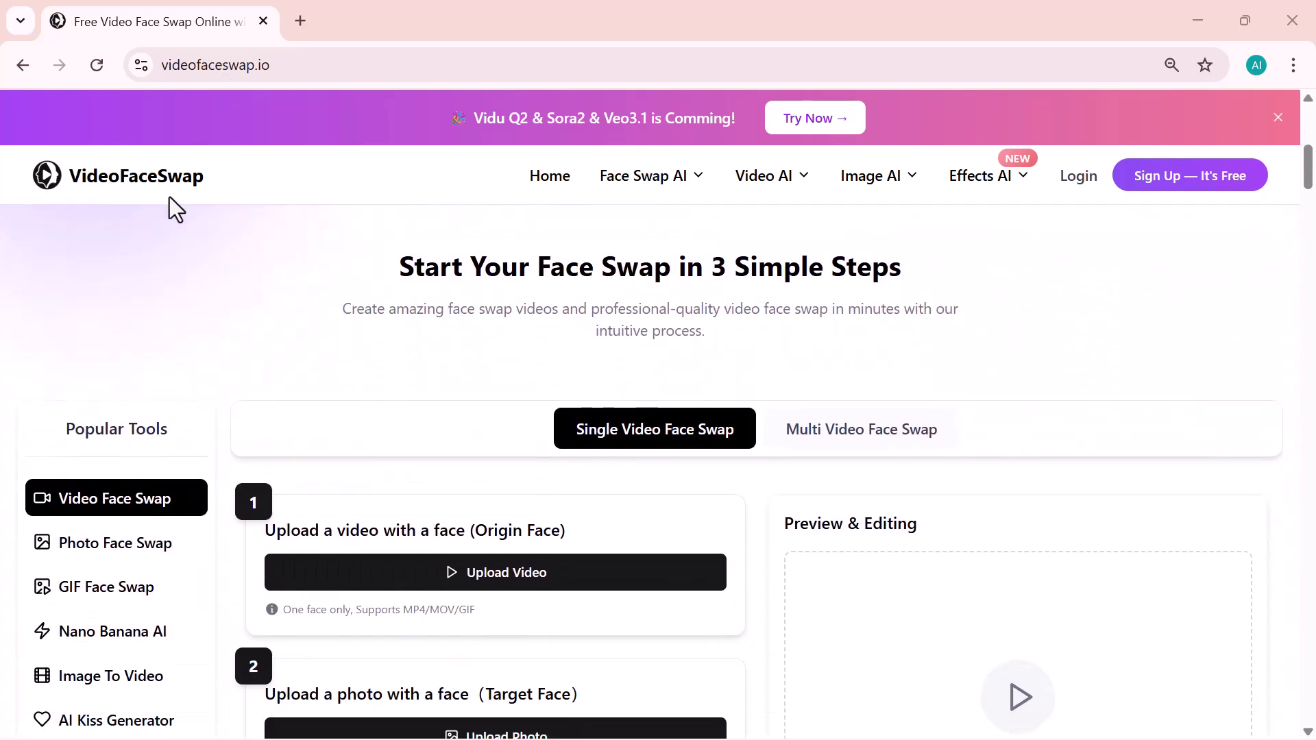
scroll(170, 196, "down", 1)
scroll(170, 196, "down", 1)
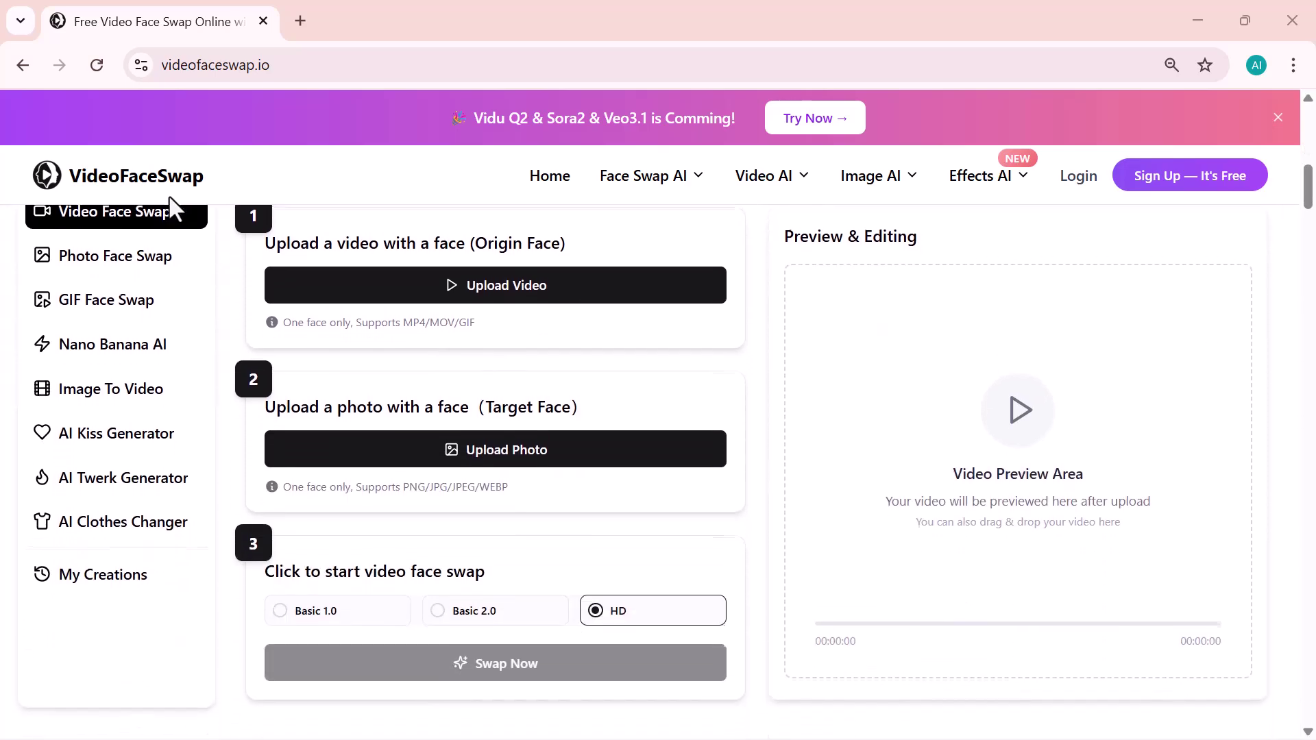
scroll(170, 196, "down", 2)
scroll(170, 196, "up", 3)
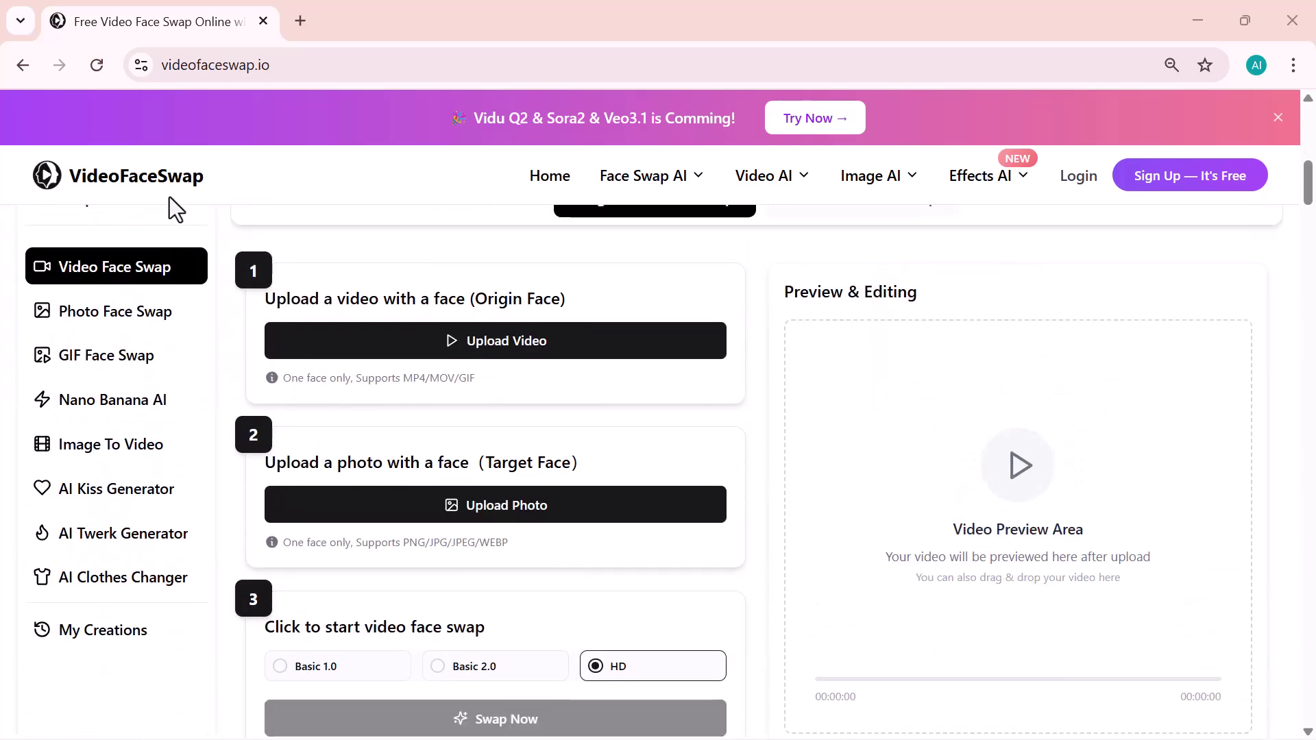
scroll(170, 196, "down", 5)
scroll(170, 195, "down", 5)
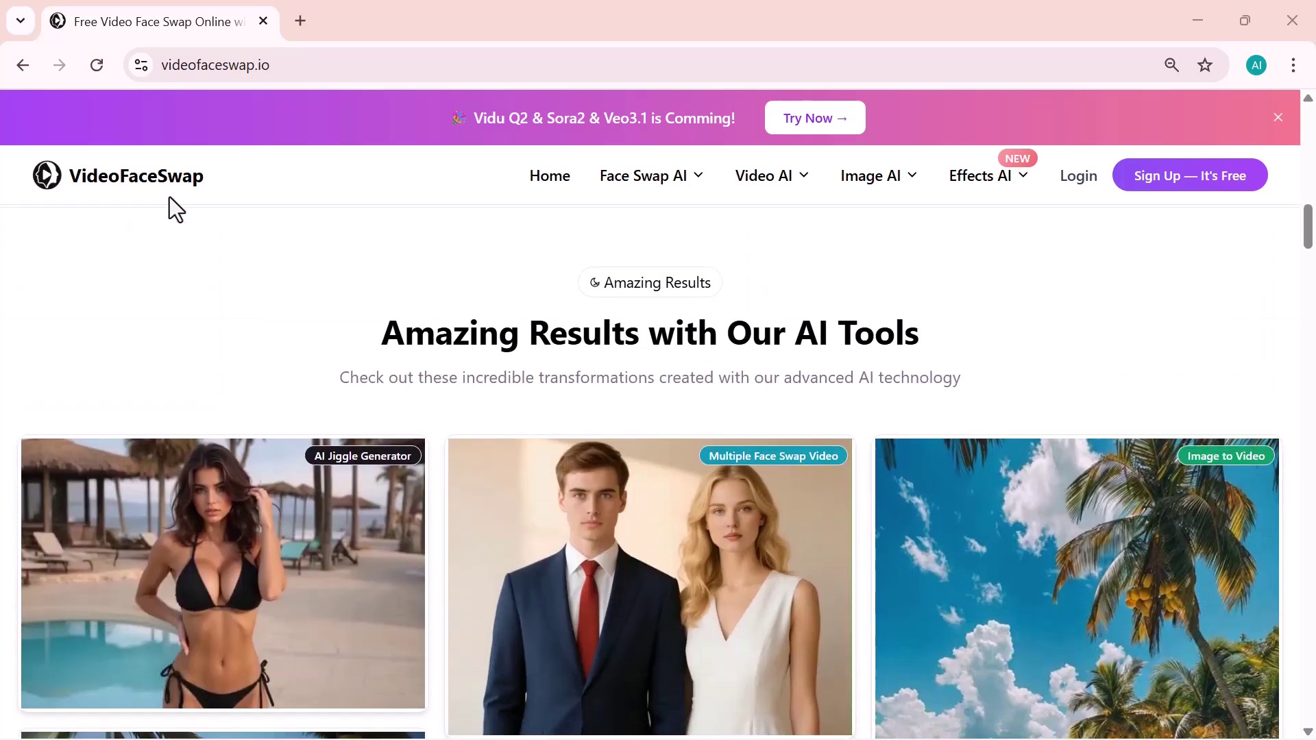
scroll(170, 196, "down", 3)
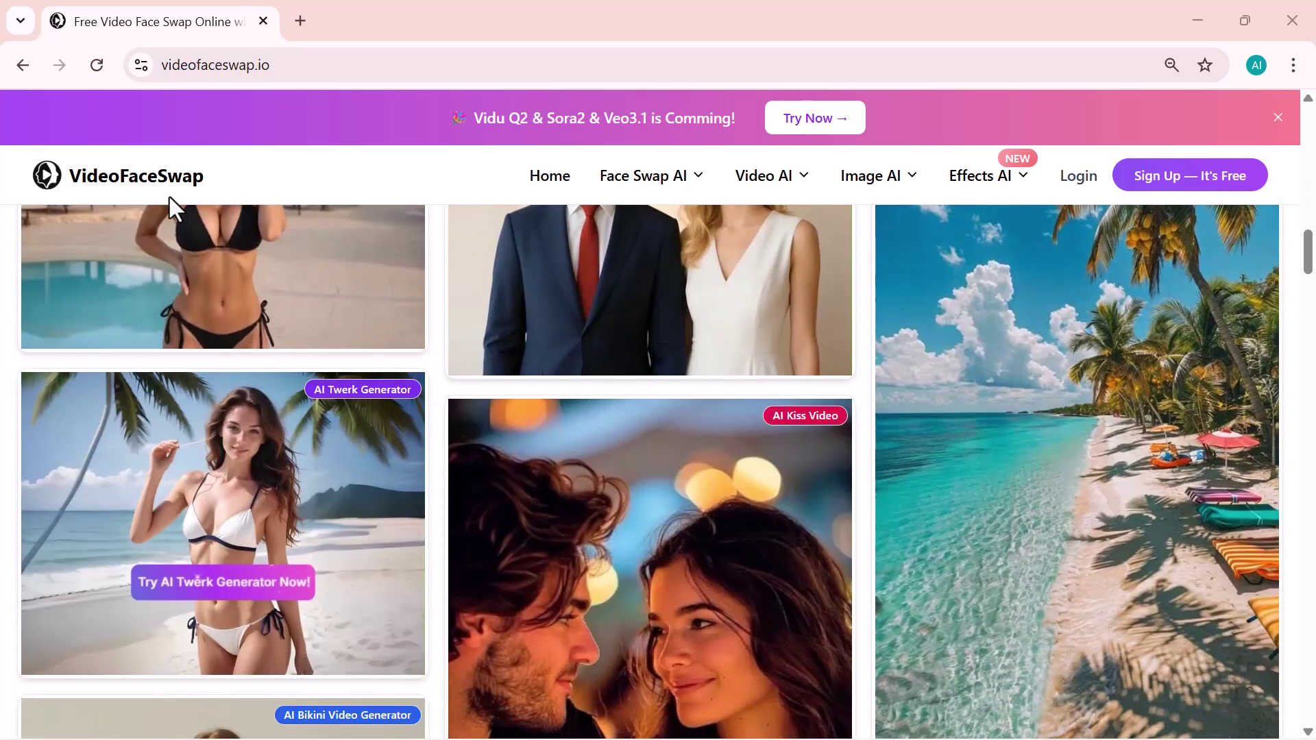